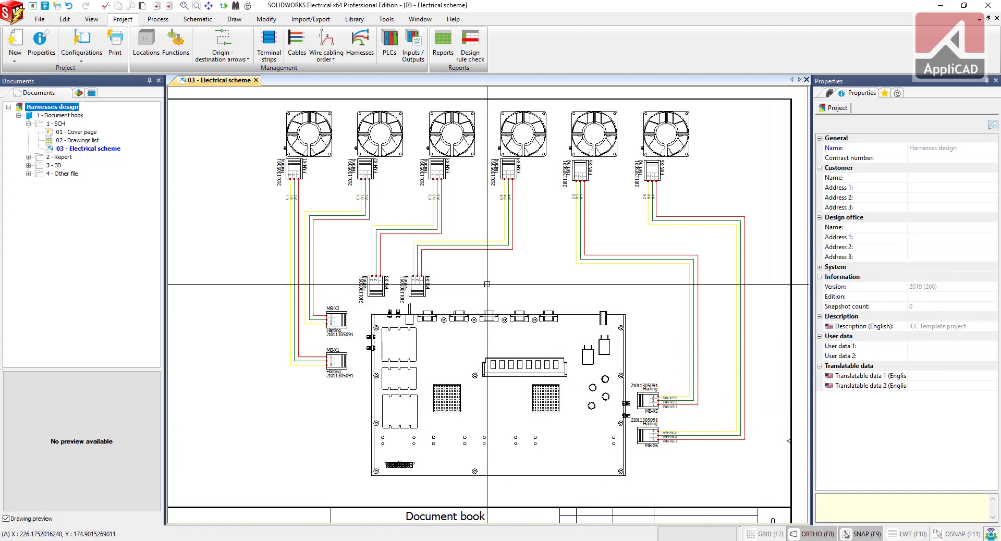
Pan and zoom the schematic to review the fan connectors FAN-X1 to FAN-X6 and the motherboard
middle_drag(484, 281, 501, 296)
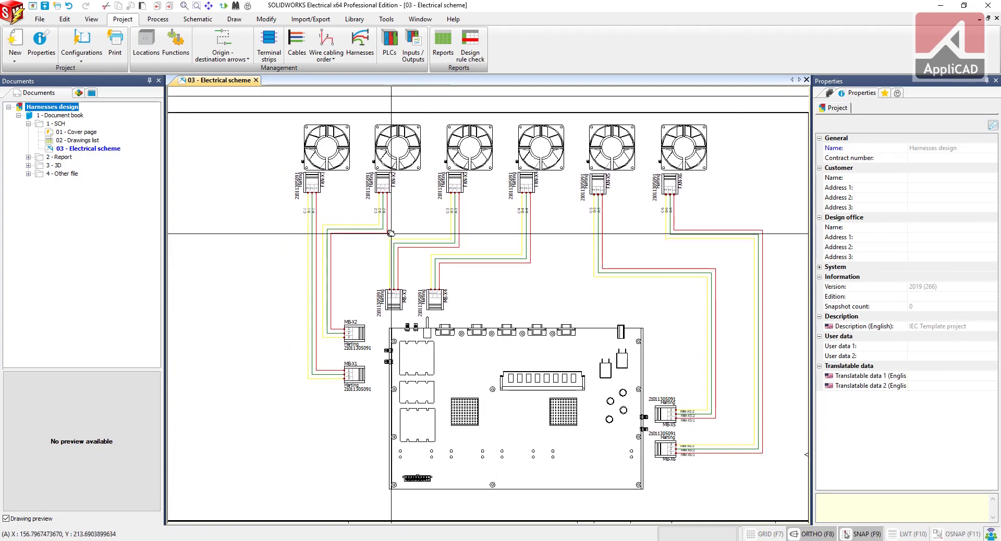
scroll(377, 223, up, 3)
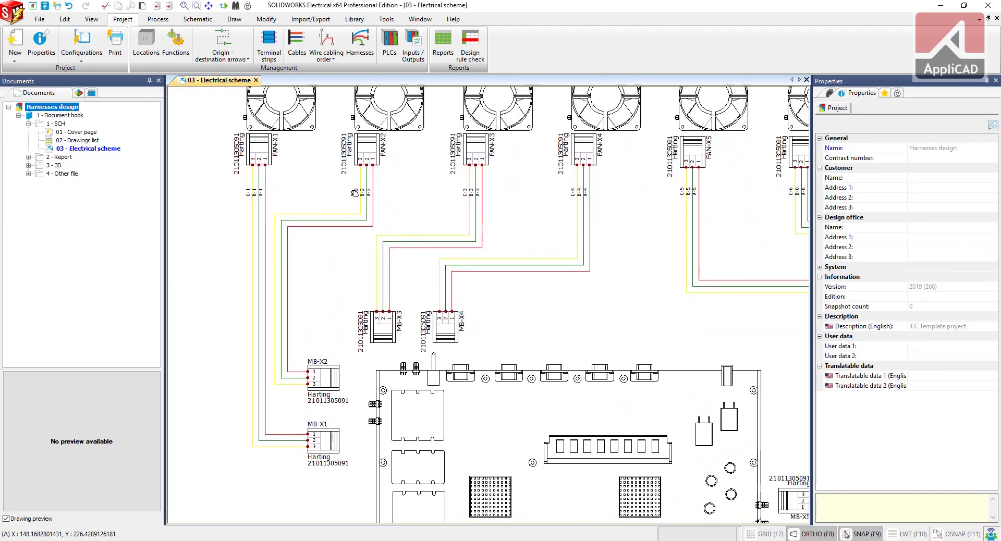
middle_drag(377, 222, 304, 70)
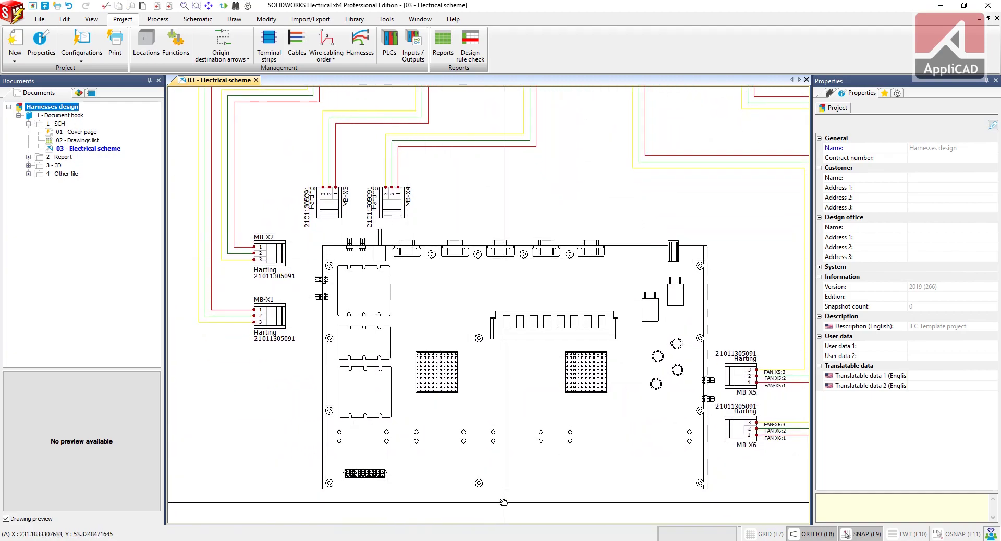
mouse_move(452, 242)
middle_down()
mouse_move(516, 357)
mouse_move(497, 413)
middle_up()
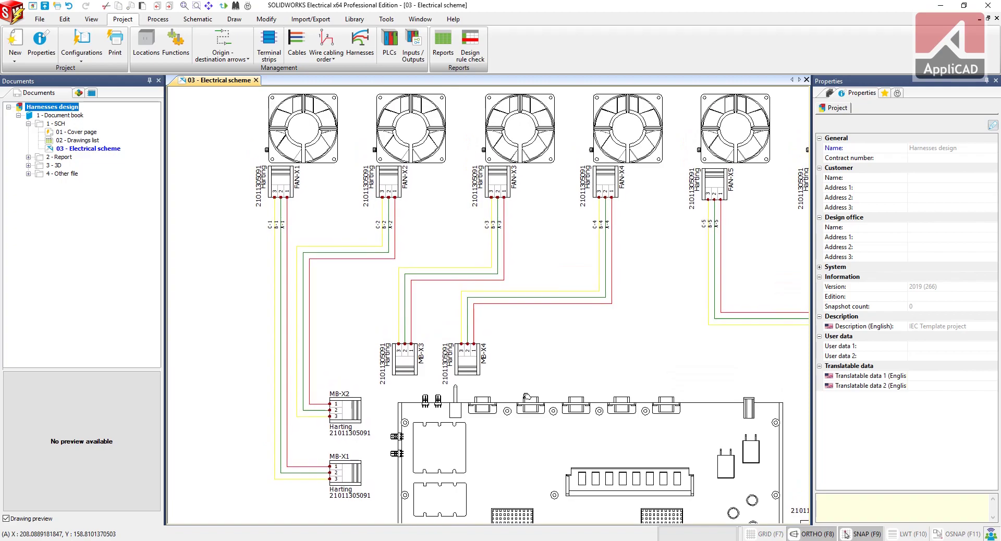
scroll(501, 239, up, 1)
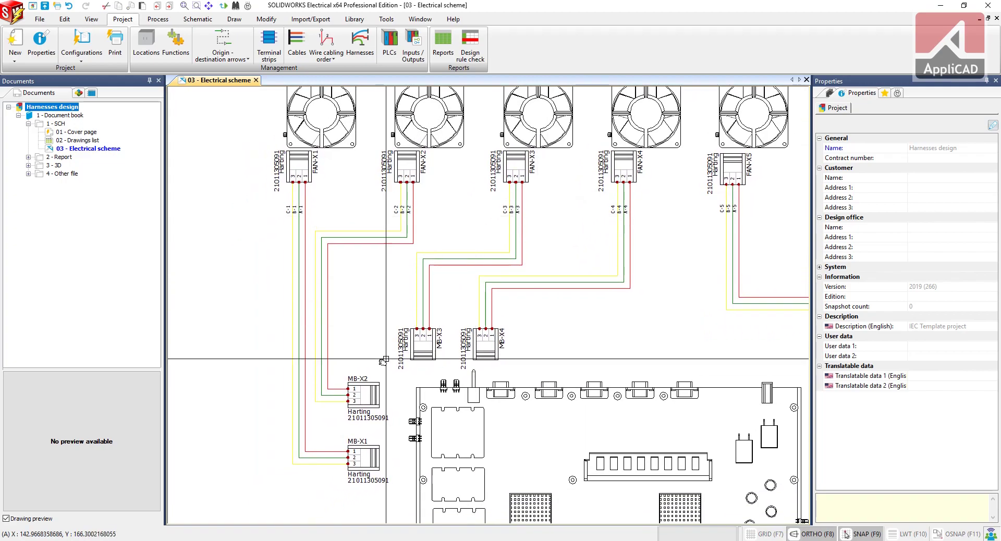
middle_drag(379, 389, 438, 406)
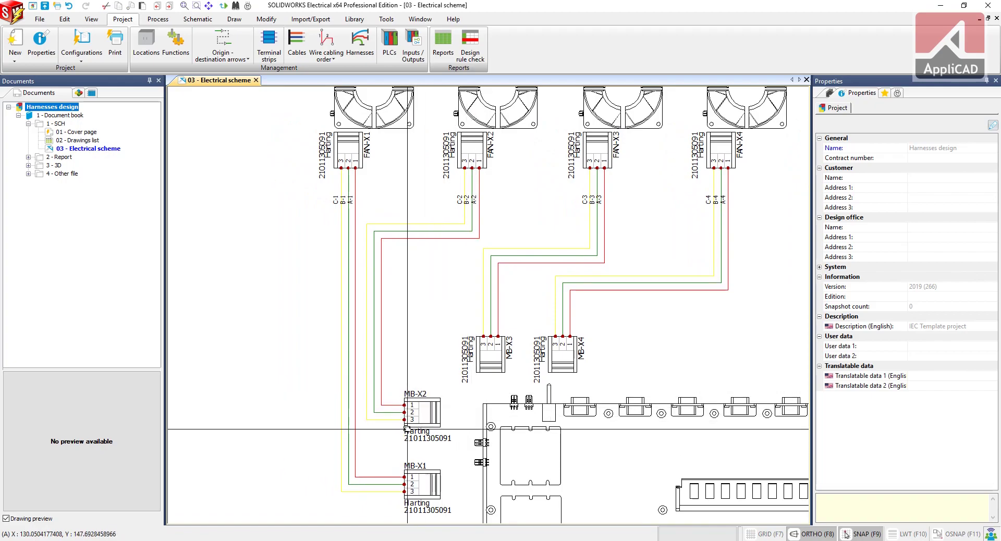
scroll(406, 428, up, 1)
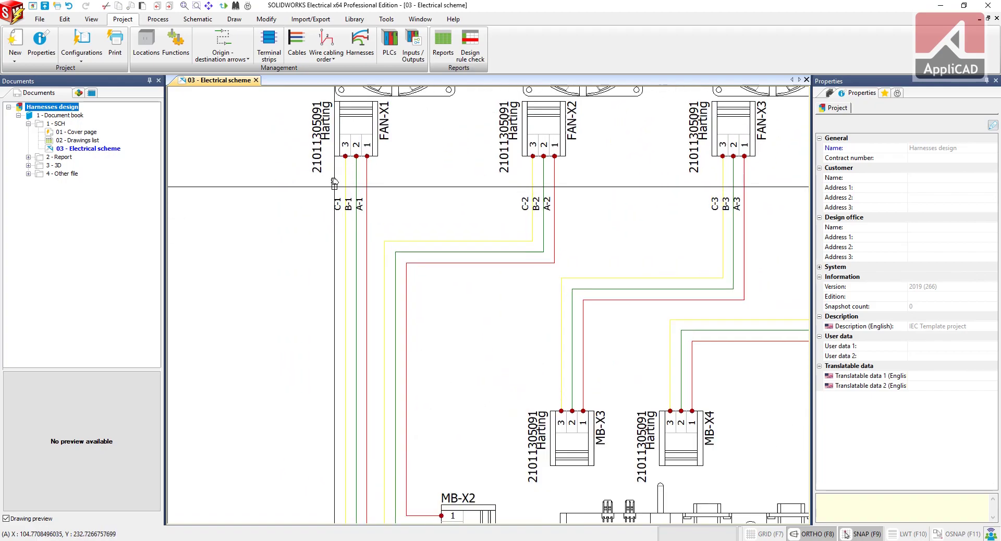
scroll(393, 383, up, 2)
scroll(381, 337, up, 2)
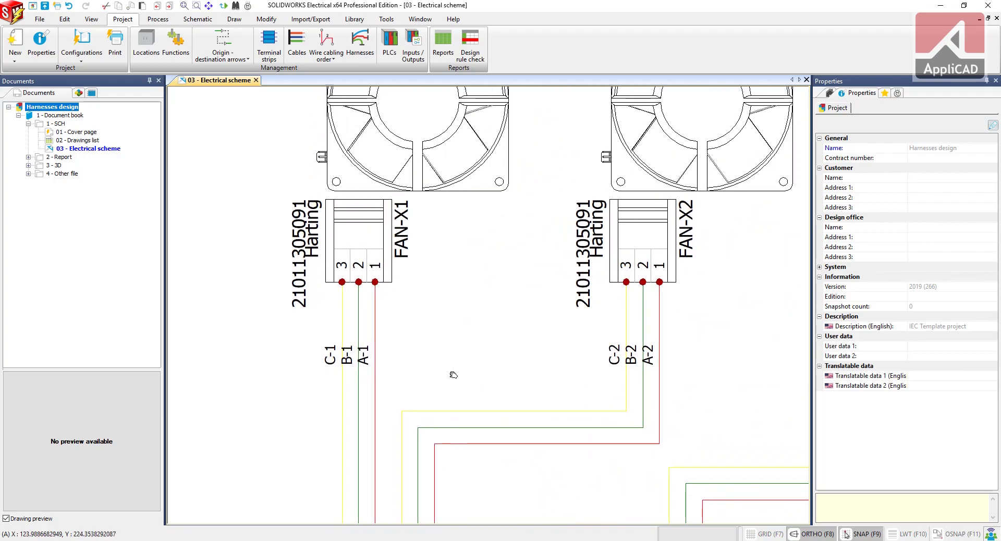
middle_drag(458, 369, 339, 359)
scroll(401, 362, down, 2)
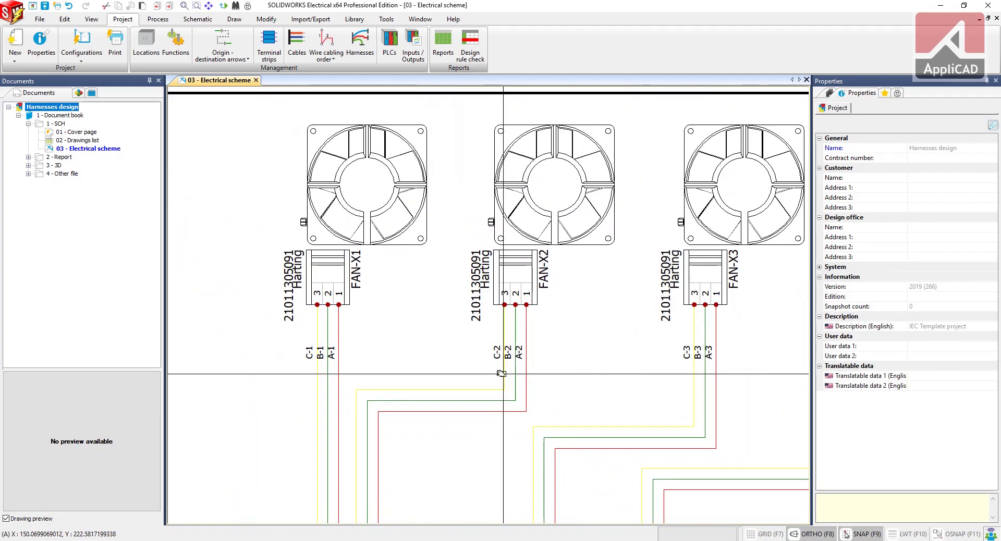
middle_drag(505, 347, 326, 343)
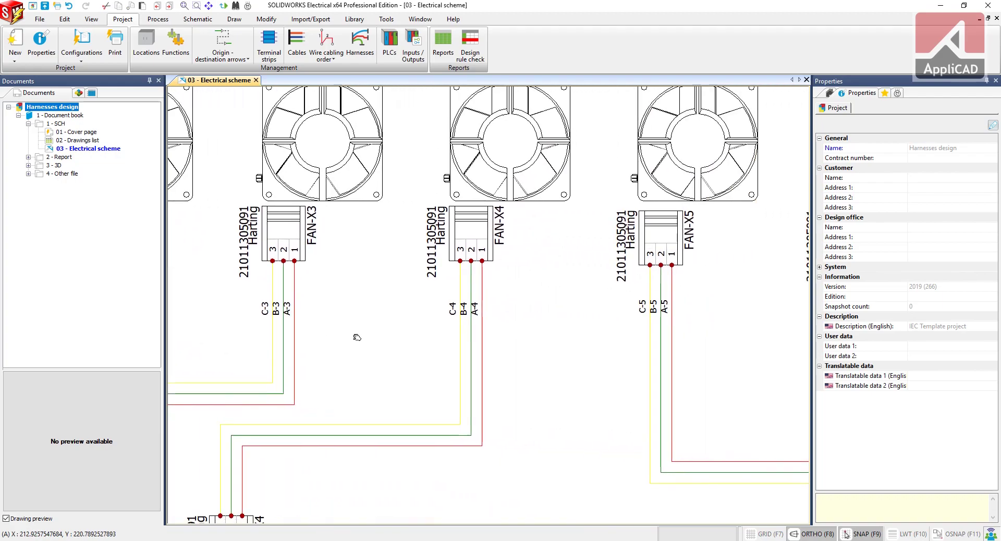
middle_drag(730, 363, 547, 364)
scroll(644, 347, down, 1)
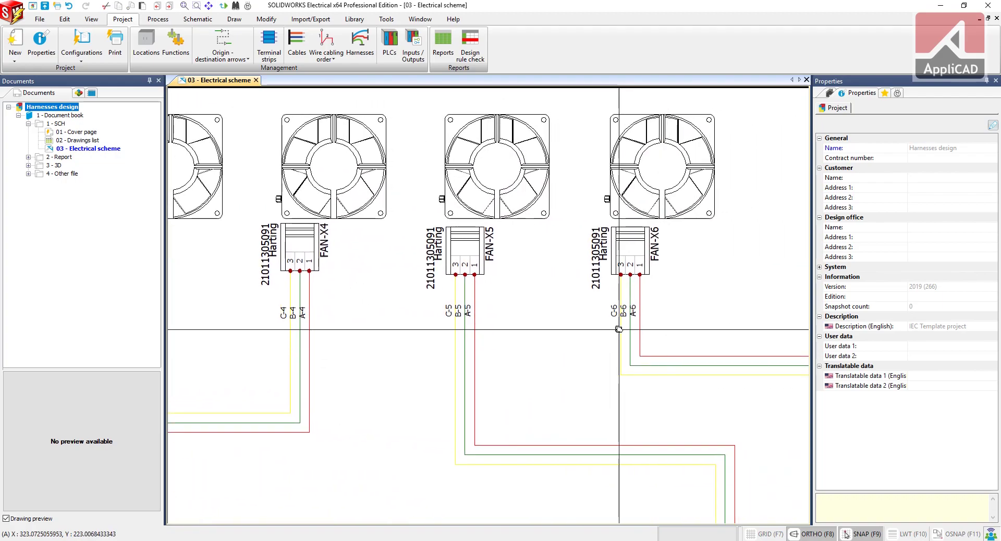
scroll(600, 364, down, 1)
scroll(555, 382, down, 2)
middle_drag(555, 382, 562, 265)
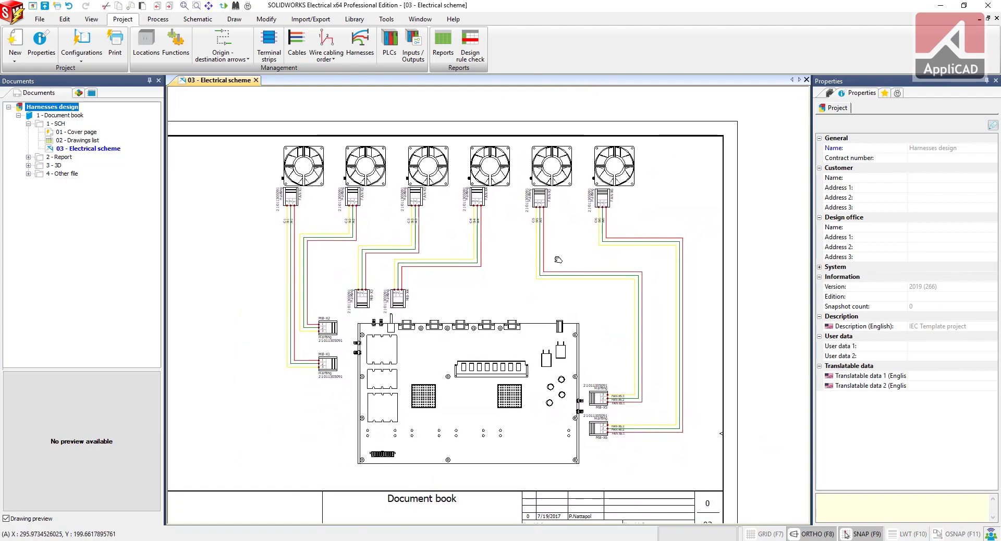
scroll(562, 263, up, 1)
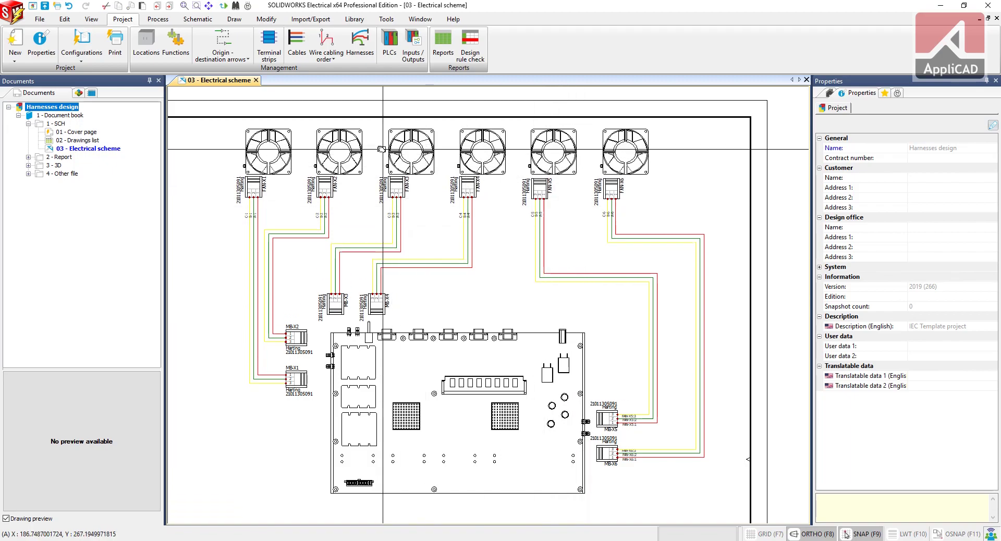
mouse_move(381, 150)
middle_down()
mouse_move(459, 190)
mouse_move(364, 130)
middle_up()
scroll(458, 189, up, 1)
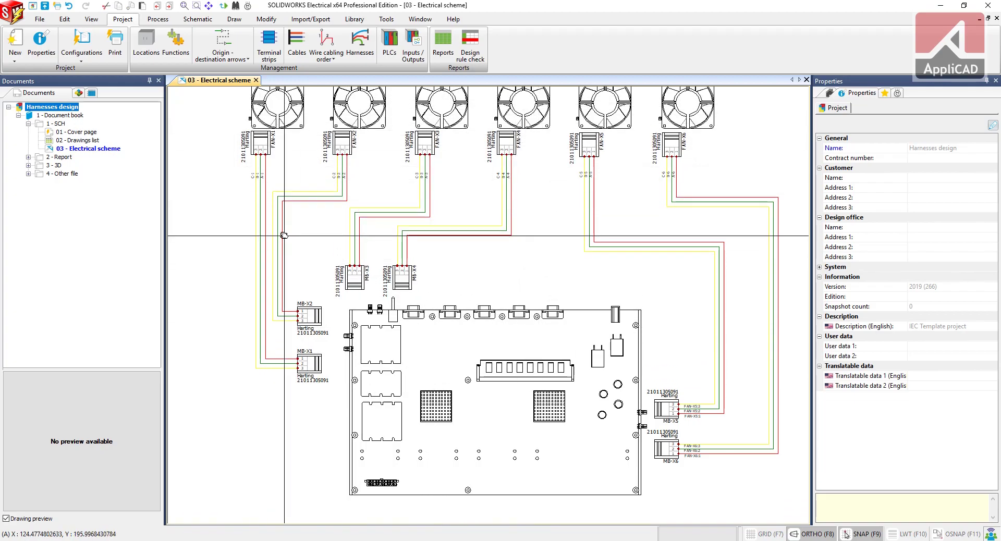
scroll(537, 234, down, 1)
scroll(505, 338, up, 1)
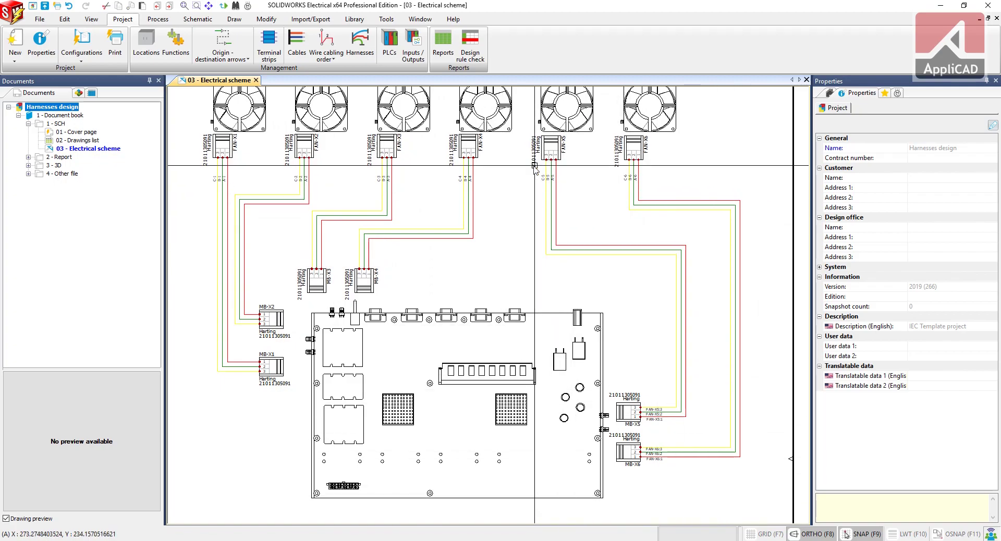
middle_drag(508, 183, 519, 197)
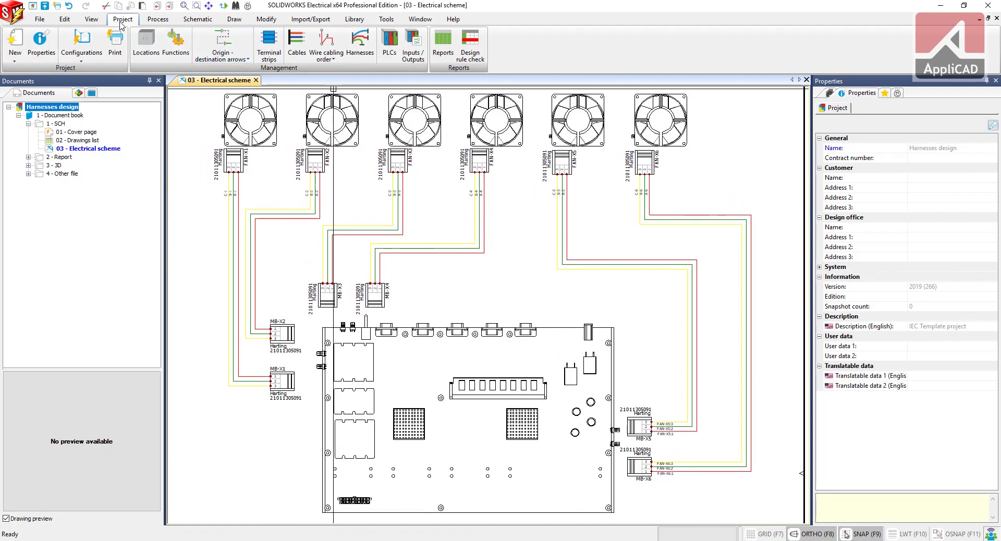
Add new harnesses H1 and H2 in the Harness manager, then close it
click(360, 44)
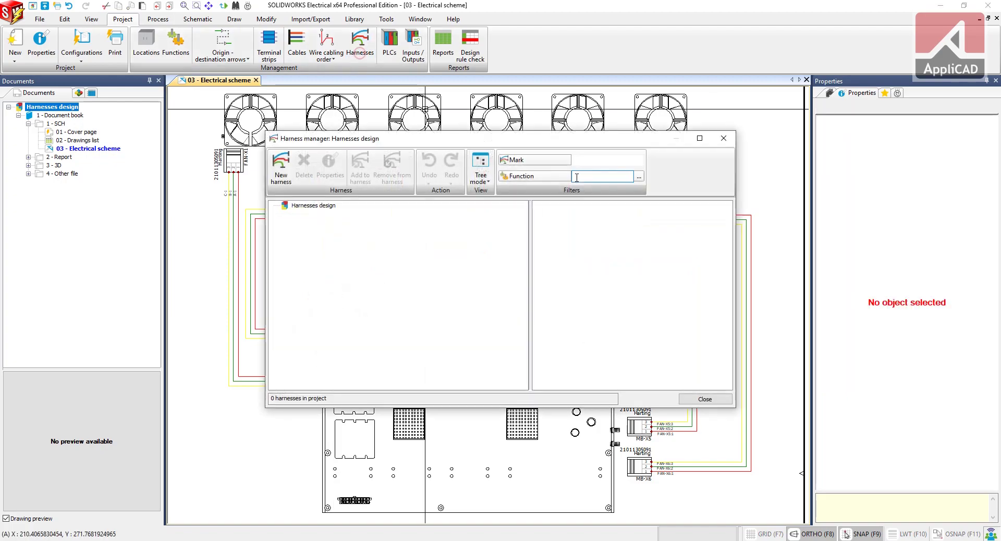
click(282, 167)
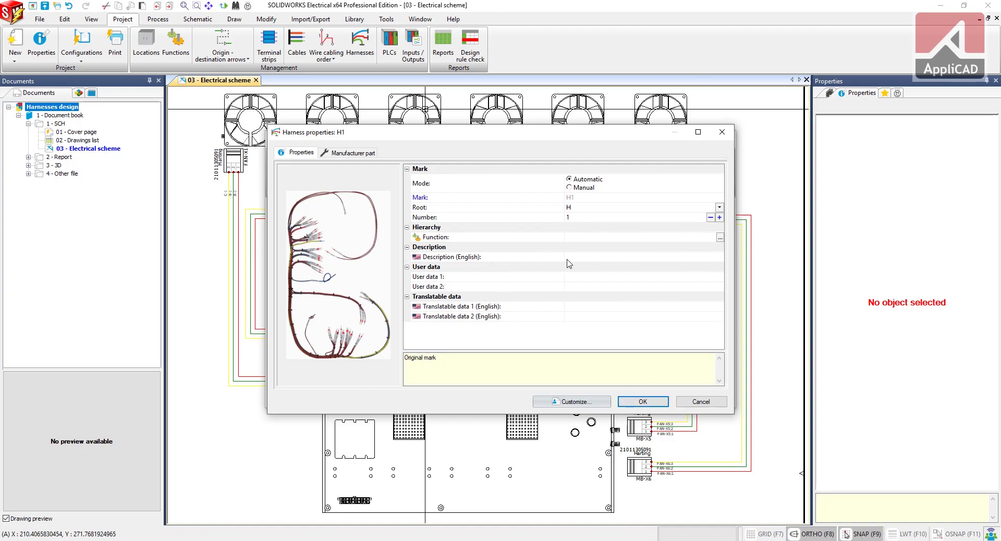
click(643, 401)
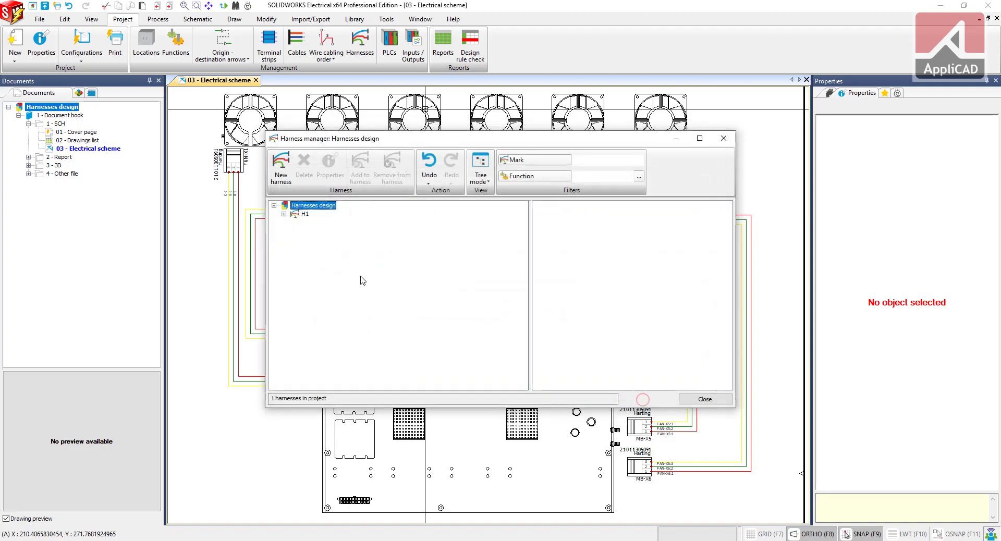
click(294, 239)
click(280, 168)
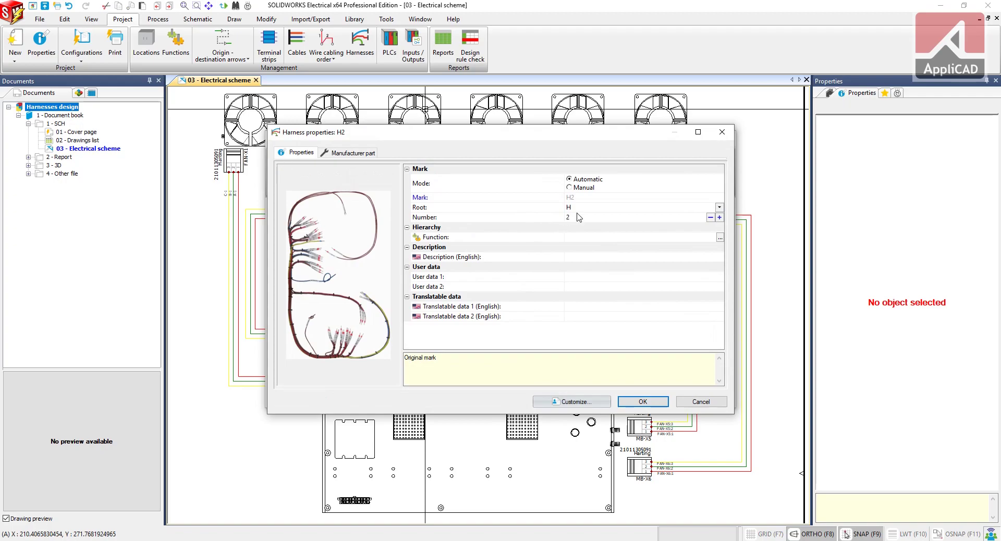
click(644, 403)
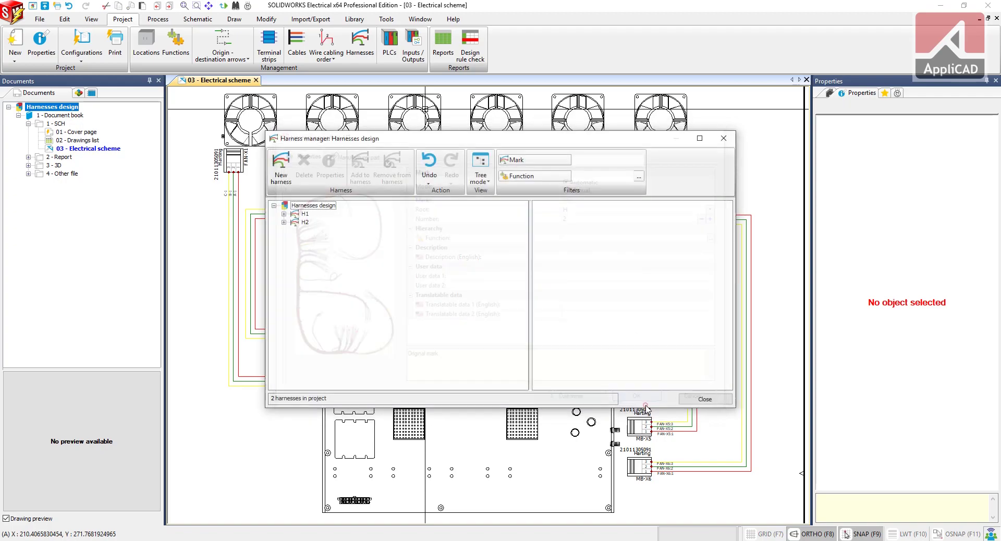
click(693, 399)
middle_drag(458, 329, 582, 358)
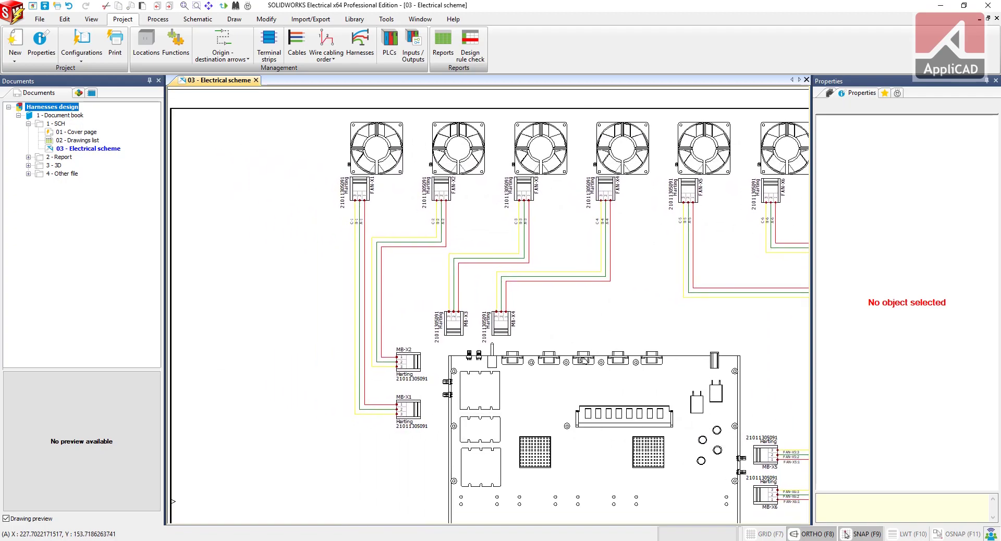
Window-select the first four fans' wires and connectors and assign them to harness H1
scroll(583, 359, up, 1)
scroll(582, 359, up, 1)
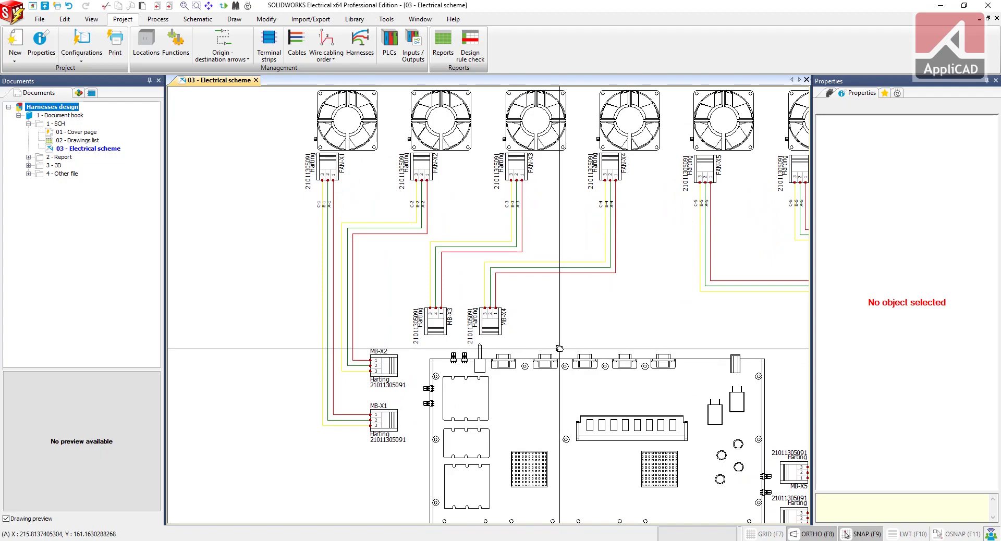
click(274, 133)
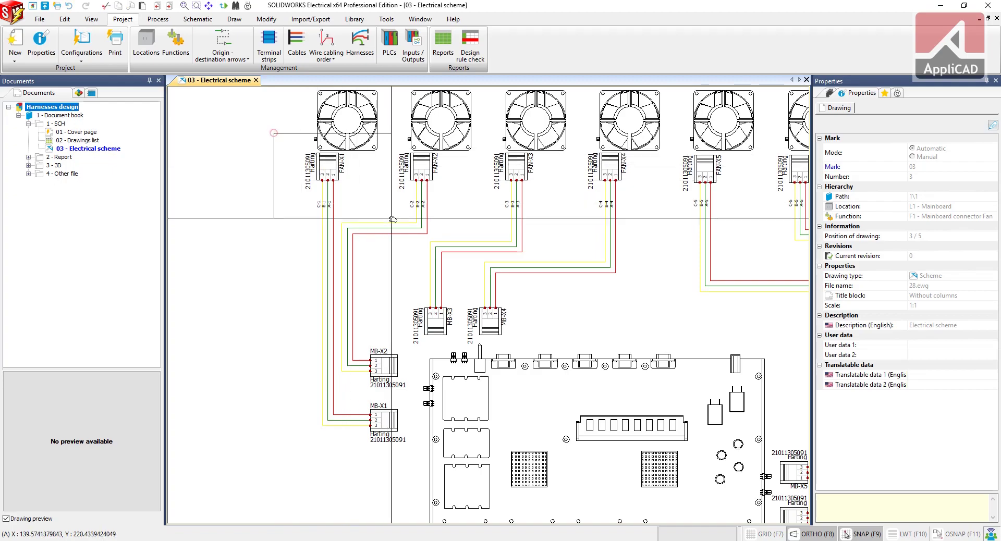
click(656, 462)
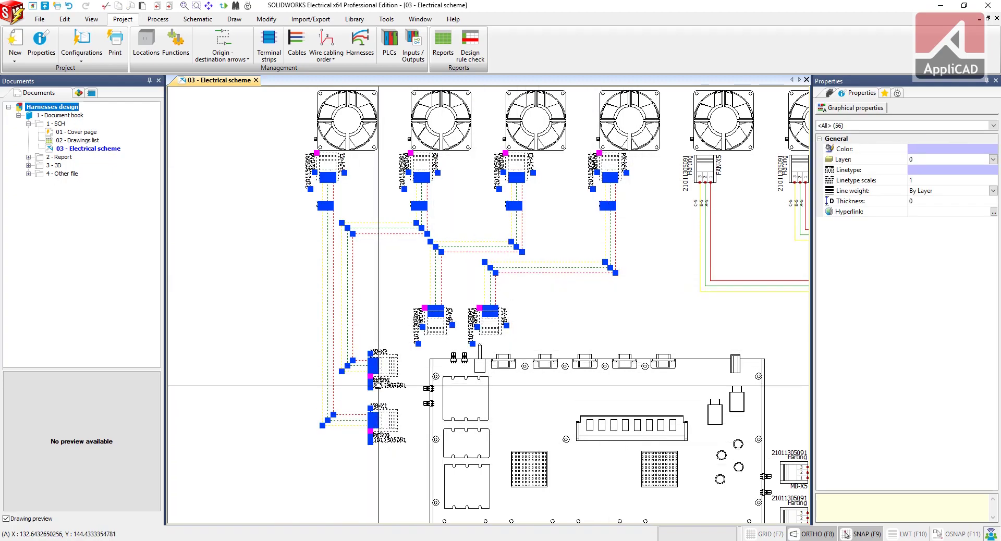
right_click(352, 272)
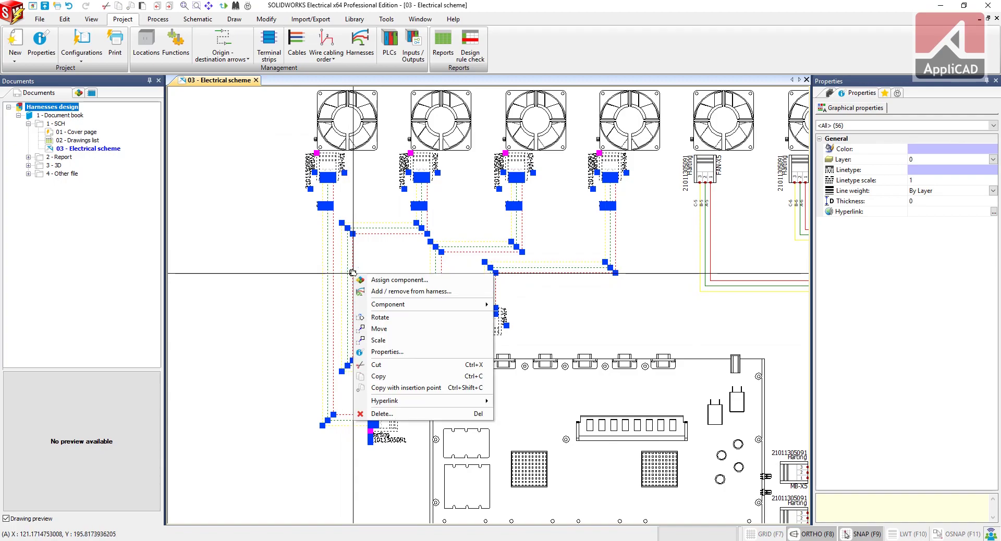
click(389, 291)
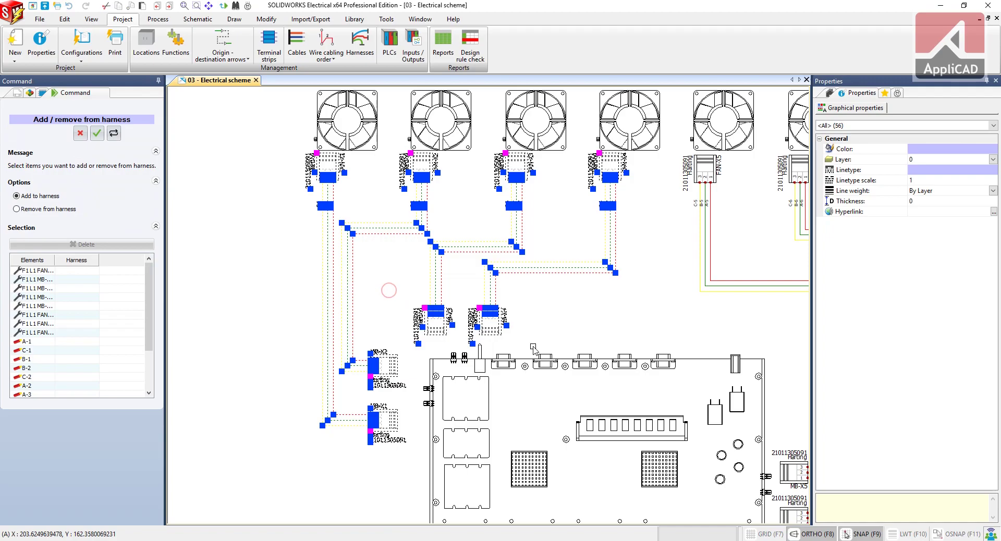
click(97, 133)
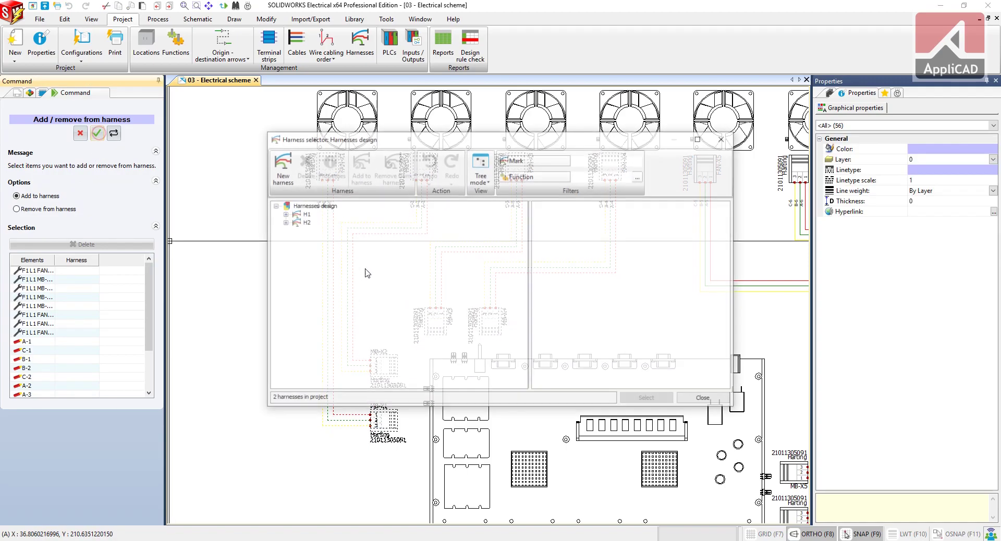
click(304, 214)
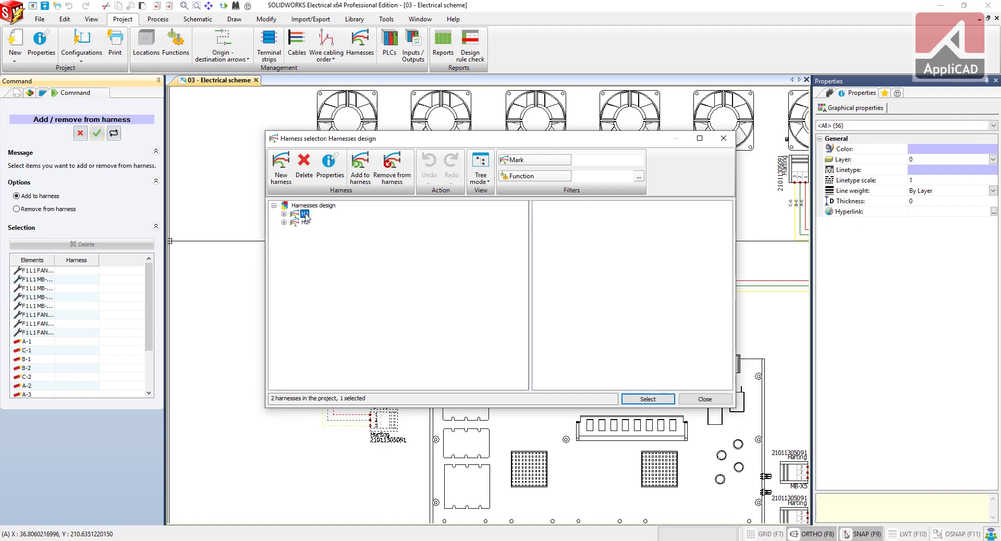
click(647, 399)
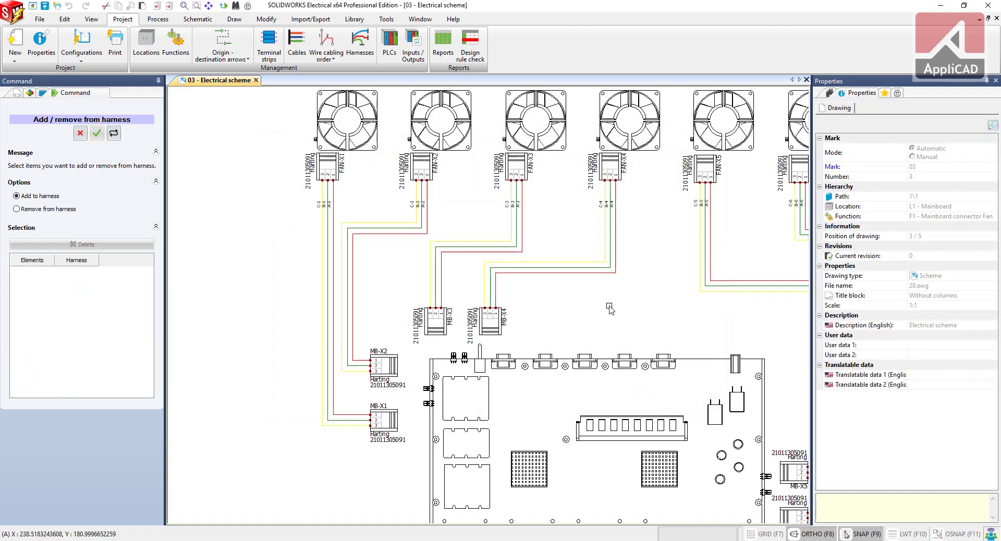
click(359, 52)
click(284, 213)
click(294, 230)
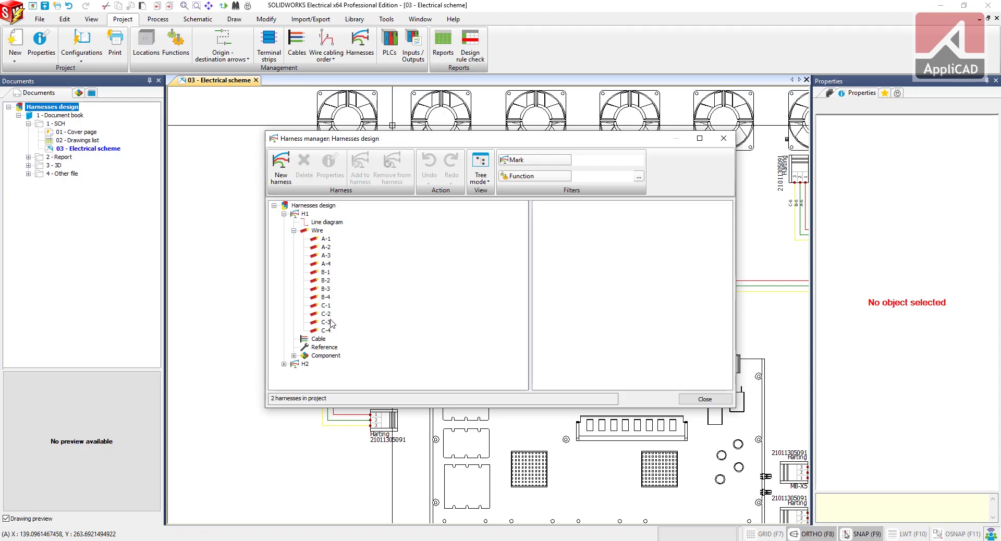
click(293, 356)
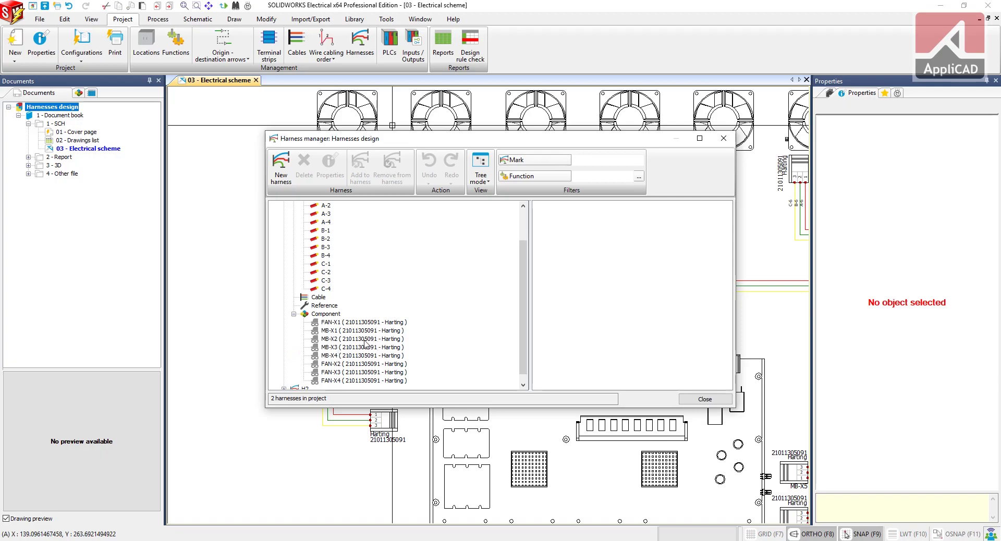
click(705, 399)
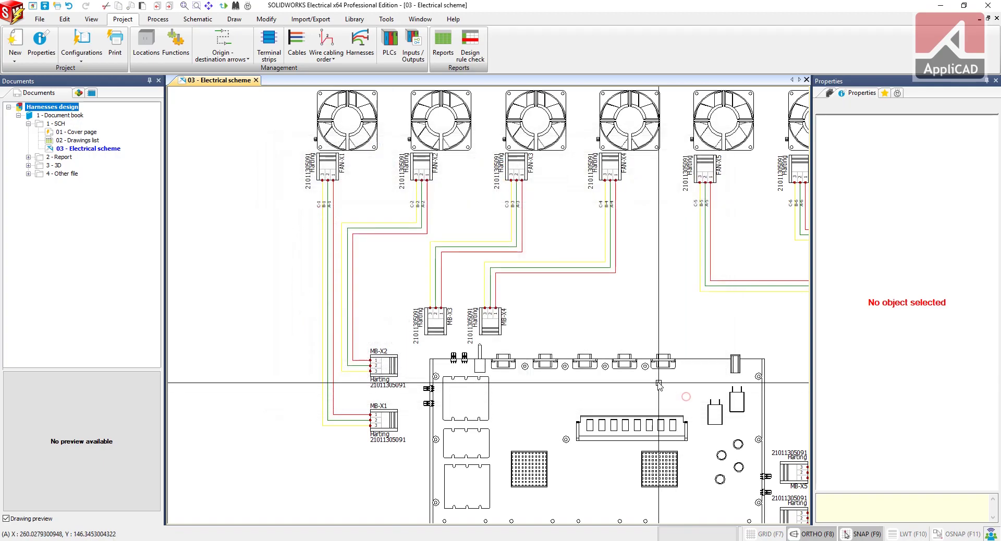
Window-select the wiring of fans 5 and 6 and add it to harness H2
scroll(473, 292, up, 2)
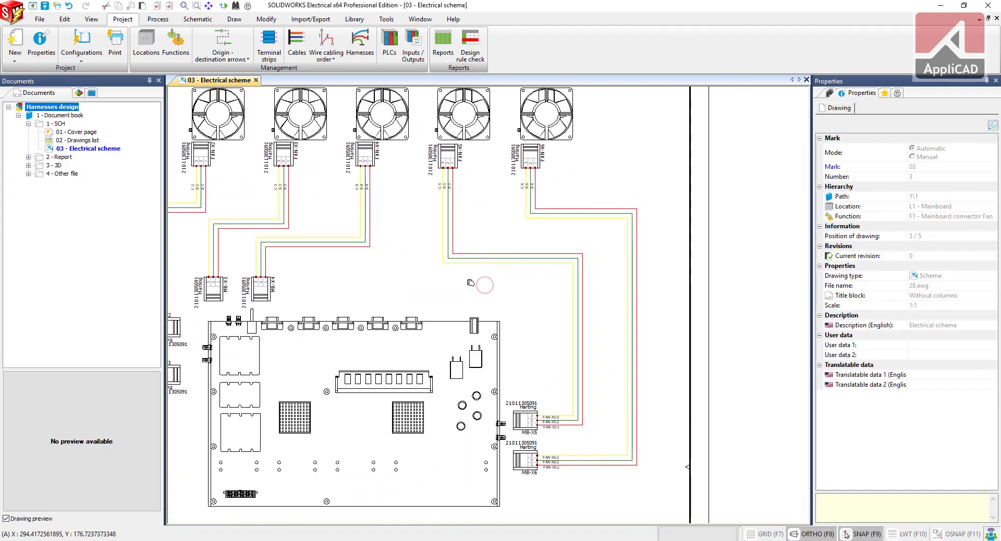
drag(418, 127, 655, 480)
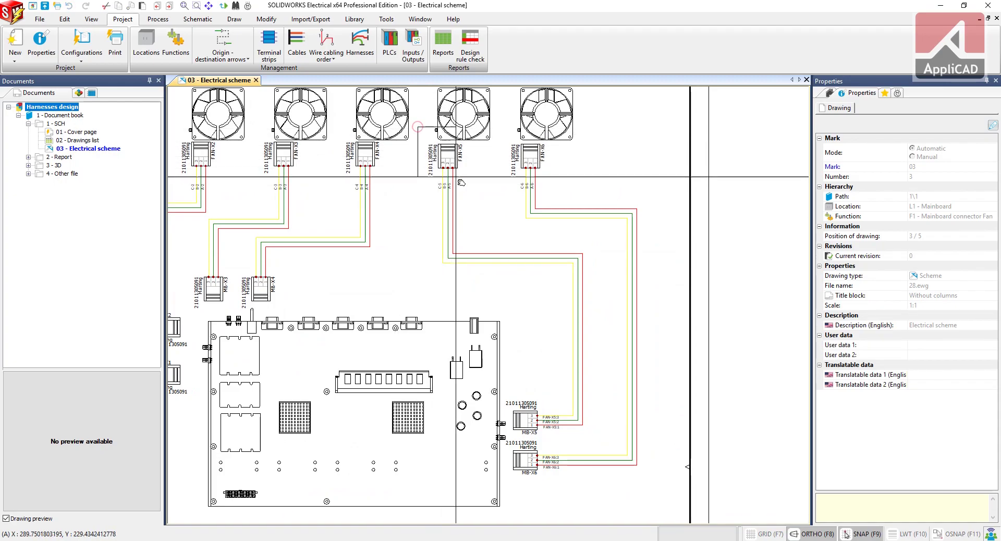
click(655, 480)
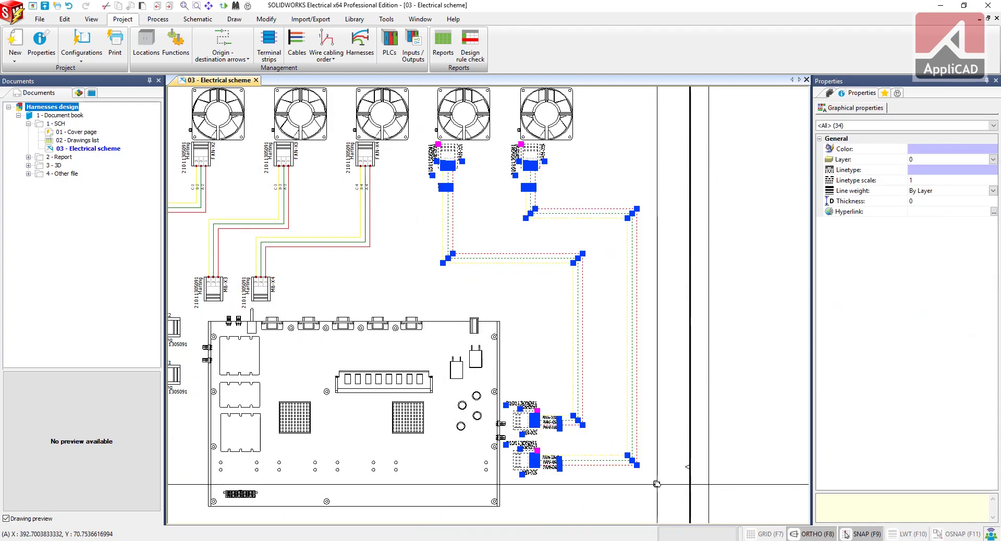
right_click(535, 263)
click(585, 282)
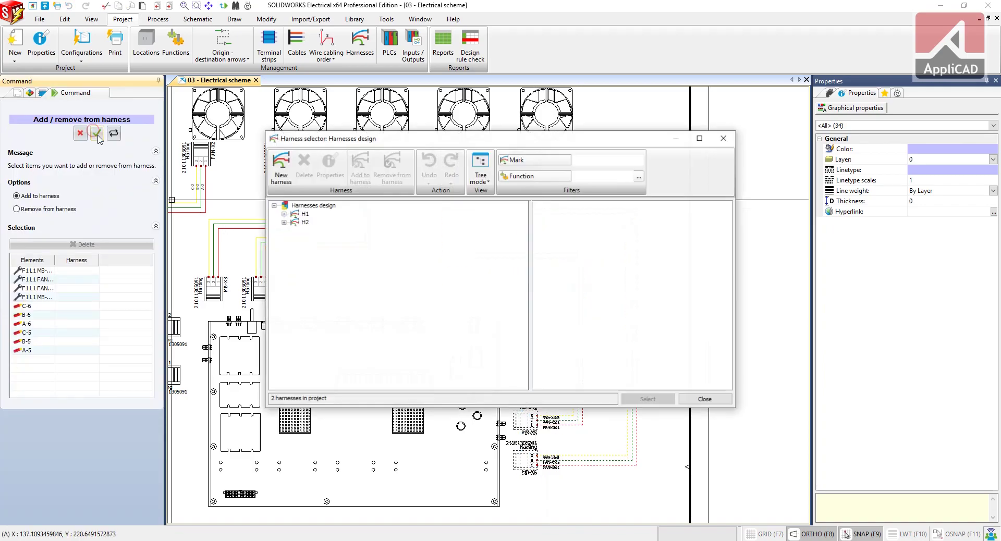
click(305, 222)
click(305, 223)
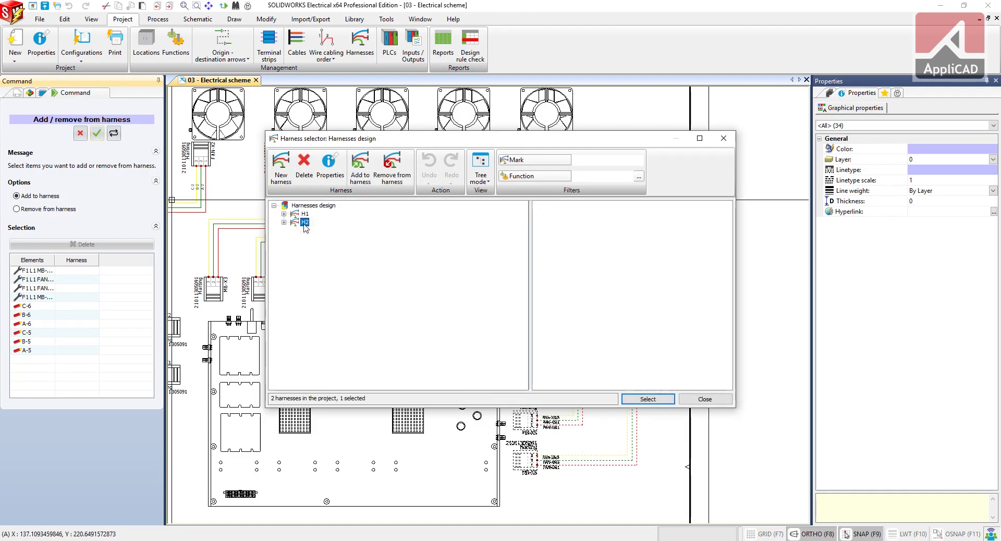
click(645, 399)
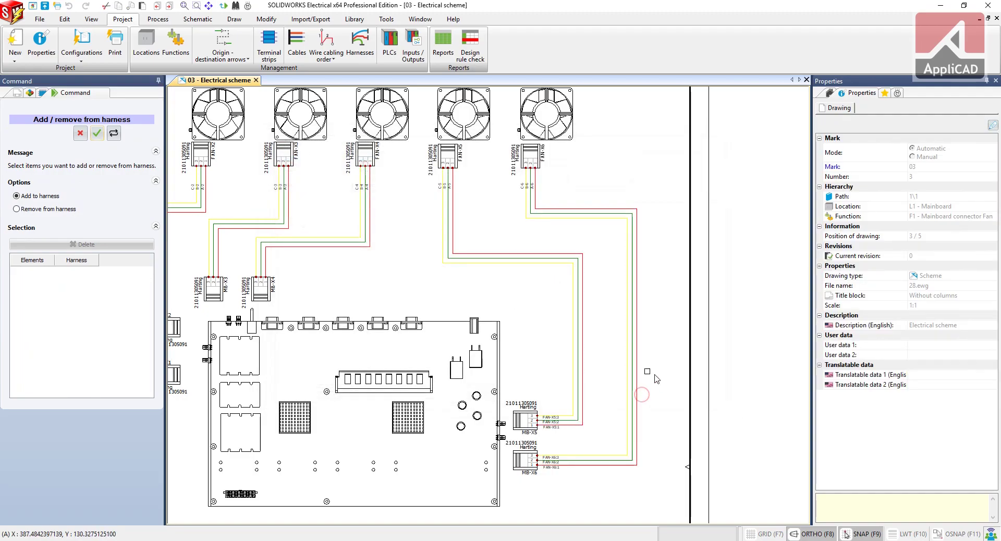
scroll(611, 379, down, 2)
scroll(584, 363, down, 1)
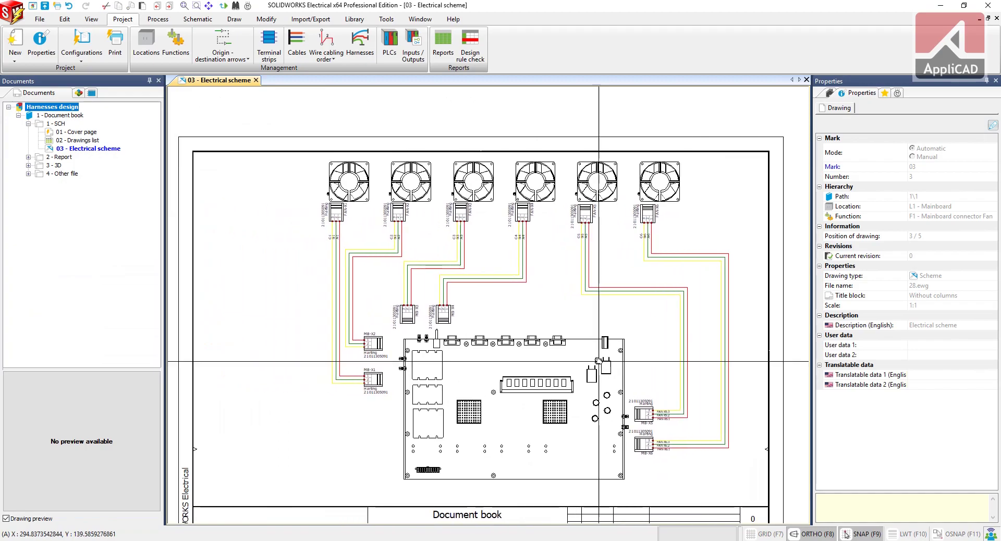
scroll(557, 347, up, 1)
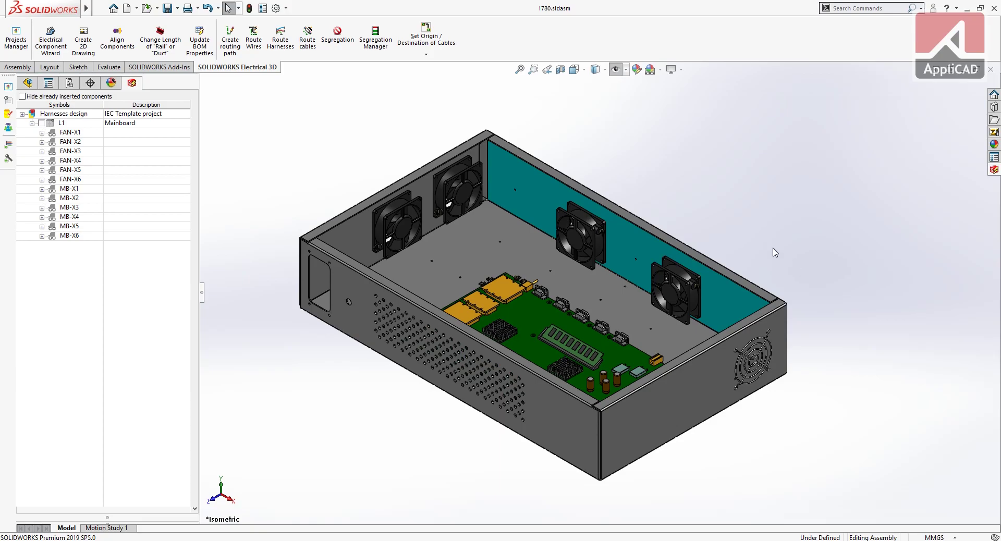
Orient normal to the chassis floor, orbit onto the mainboard, and show the Electrical Project Documents pane
click(569, 291)
click(661, 255)
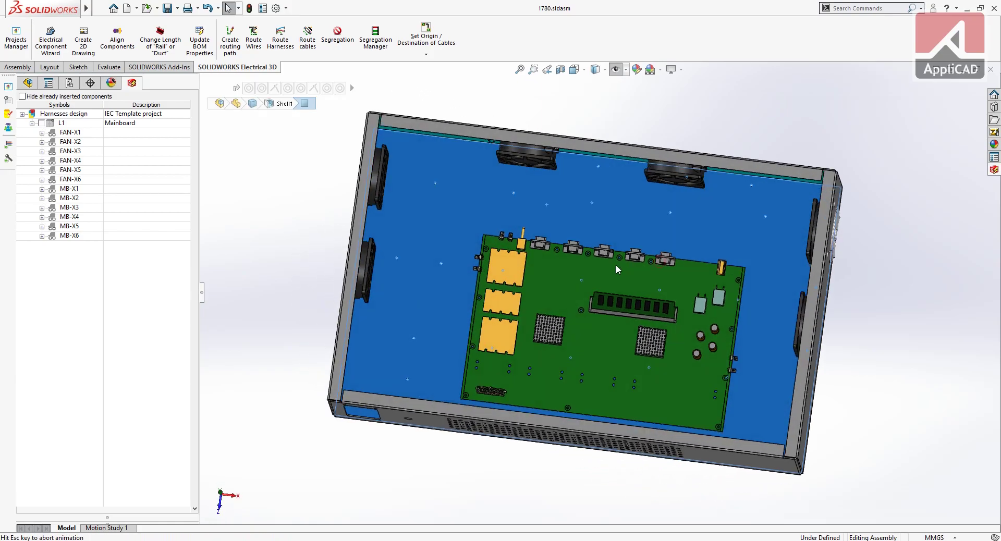
middle_drag(553, 286, 547, 221)
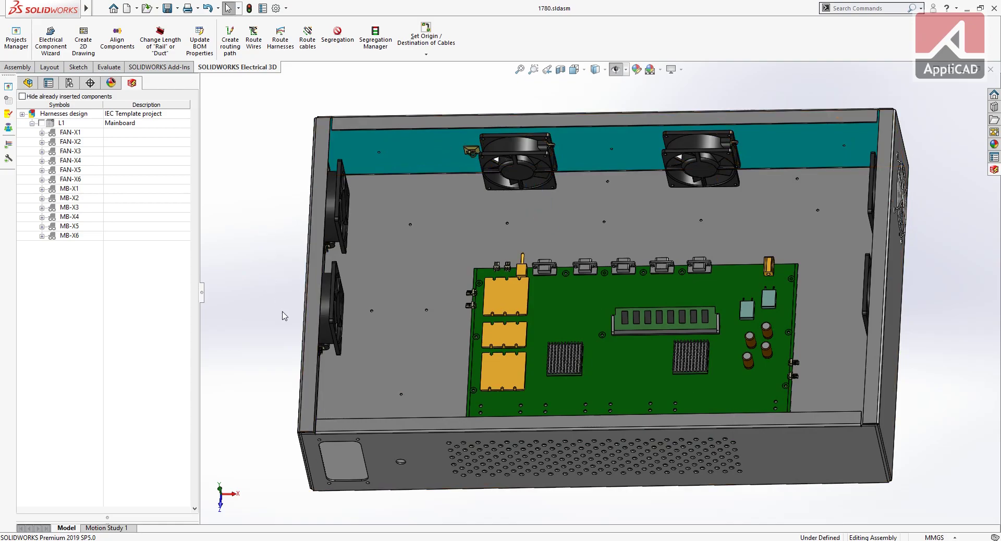
scroll(476, 264, down, 3)
scroll(476, 265, down, 5)
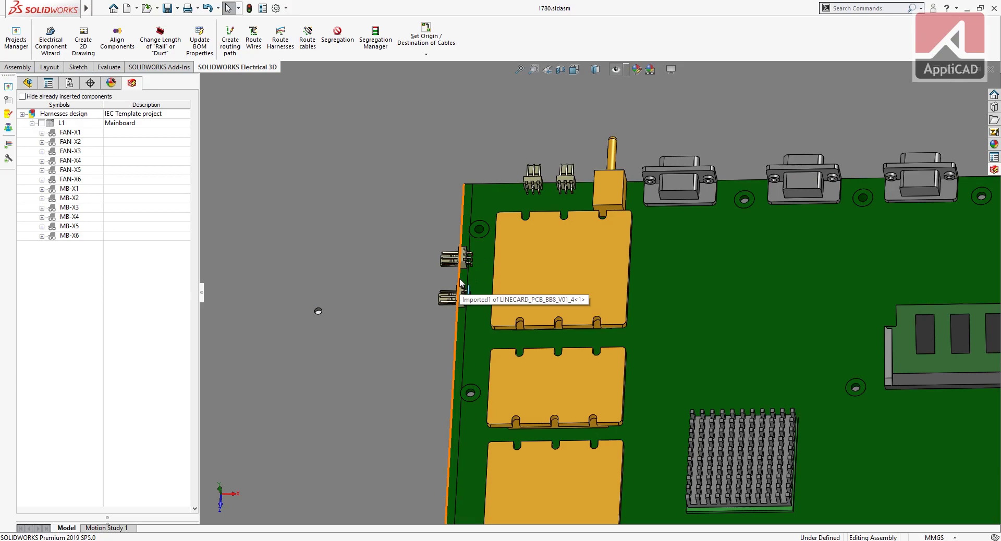
scroll(460, 282, up, 1)
scroll(460, 283, up, 2)
scroll(549, 293, up, 3)
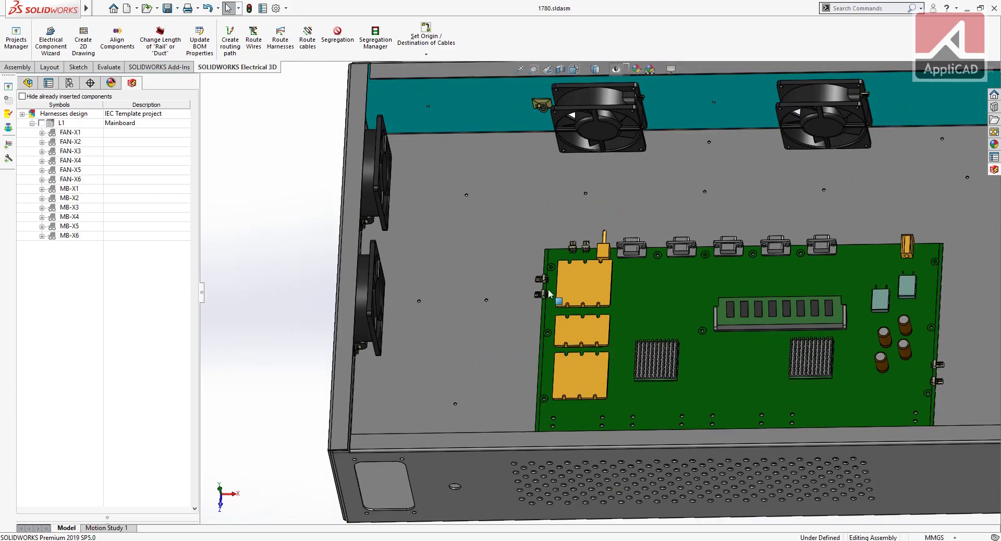
mouse_move(549, 293)
middle_down()
mouse_move(541, 263)
mouse_move(573, 278)
middle_up()
scroll(565, 273, down, 2)
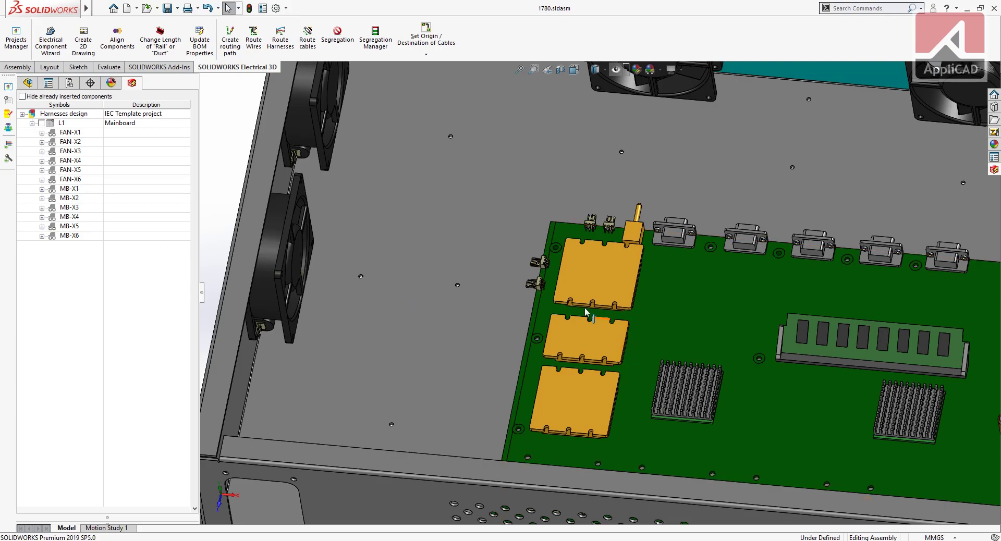
scroll(514, 276, down, 2)
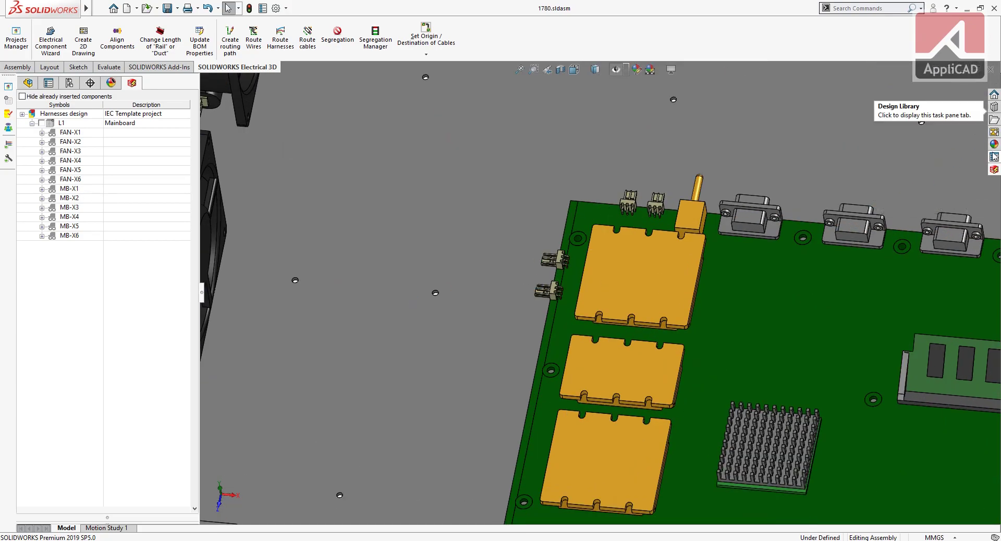
click(993, 170)
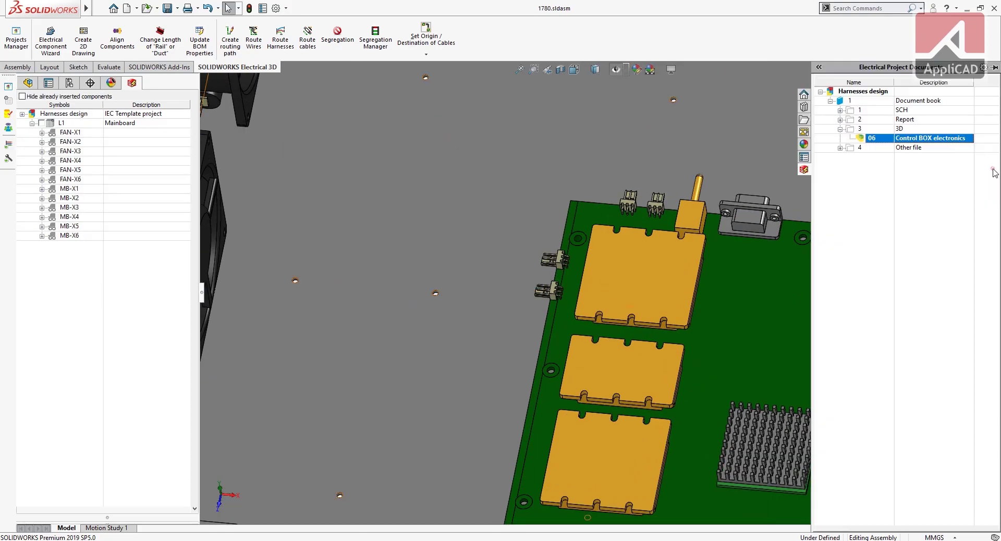
click(841, 111)
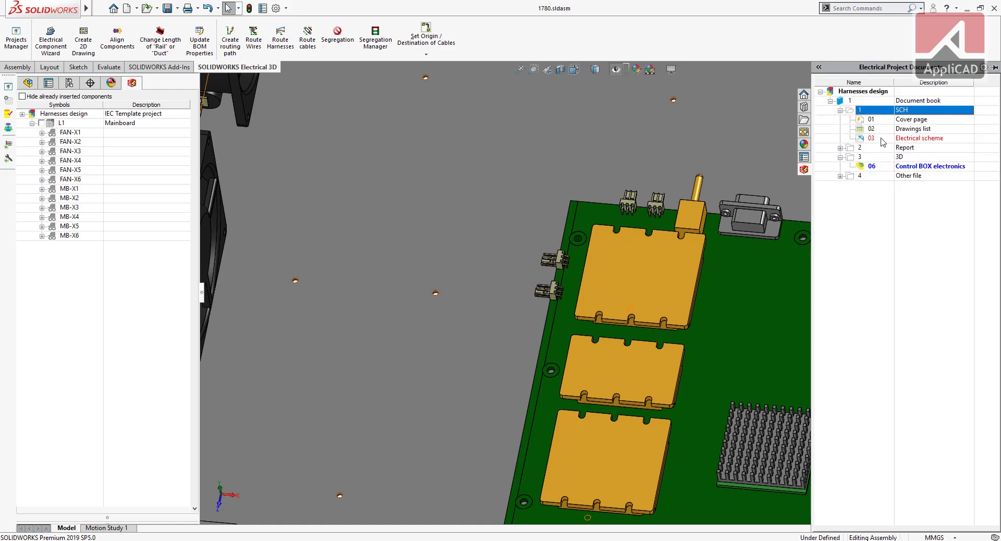
double_click(881, 139)
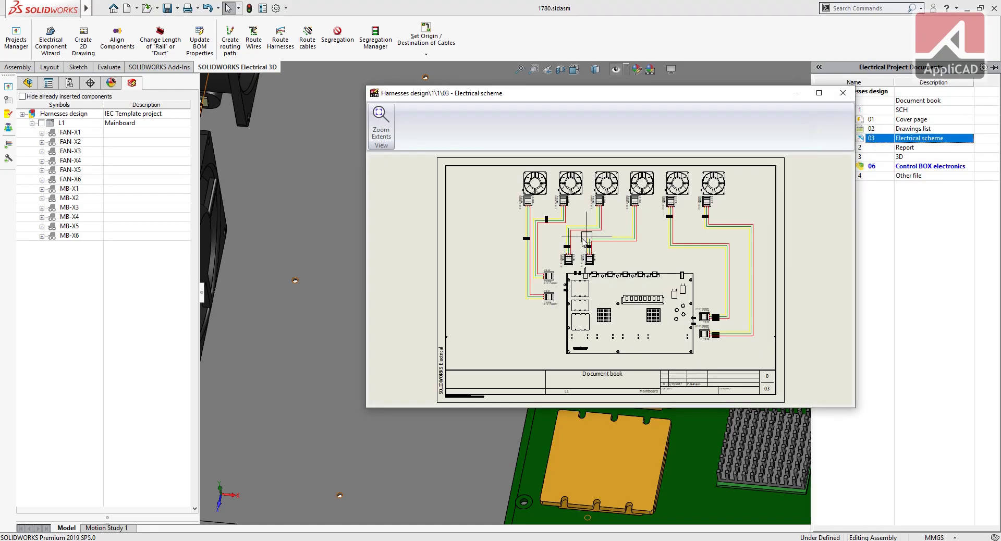
scroll(583, 240, up, 3)
scroll(562, 325, up, 3)
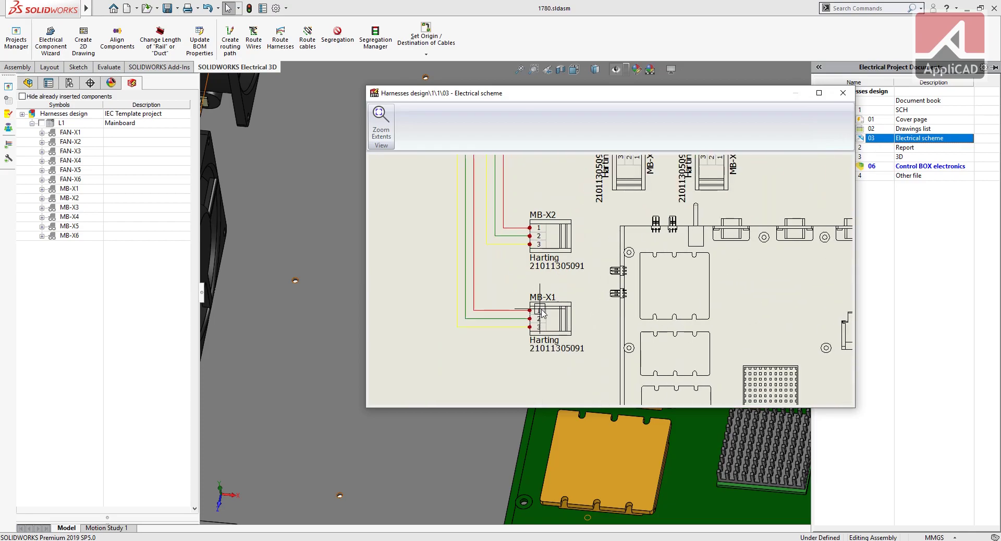
middle_drag(546, 292, 529, 315)
middle_drag(542, 247, 522, 279)
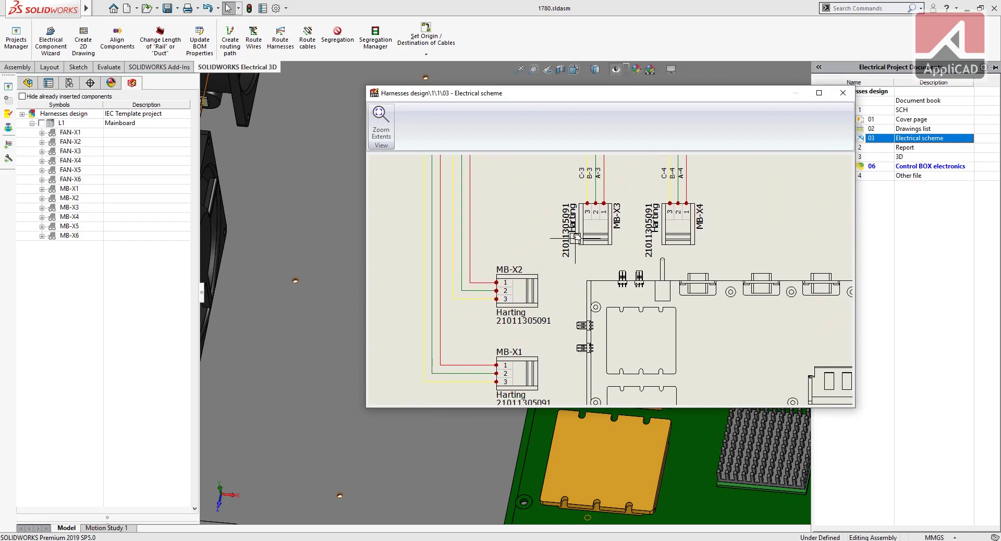
scroll(657, 250, down, 2)
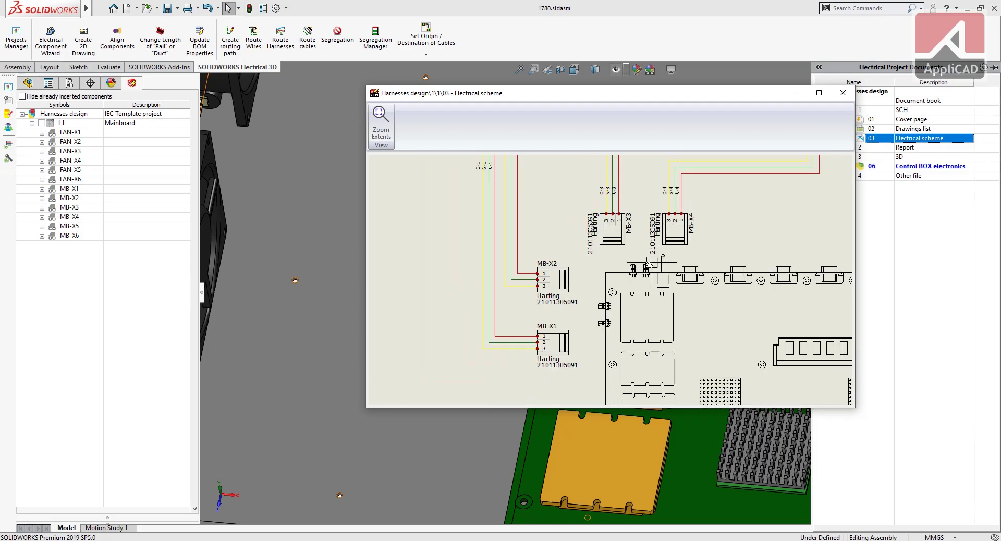
click(842, 93)
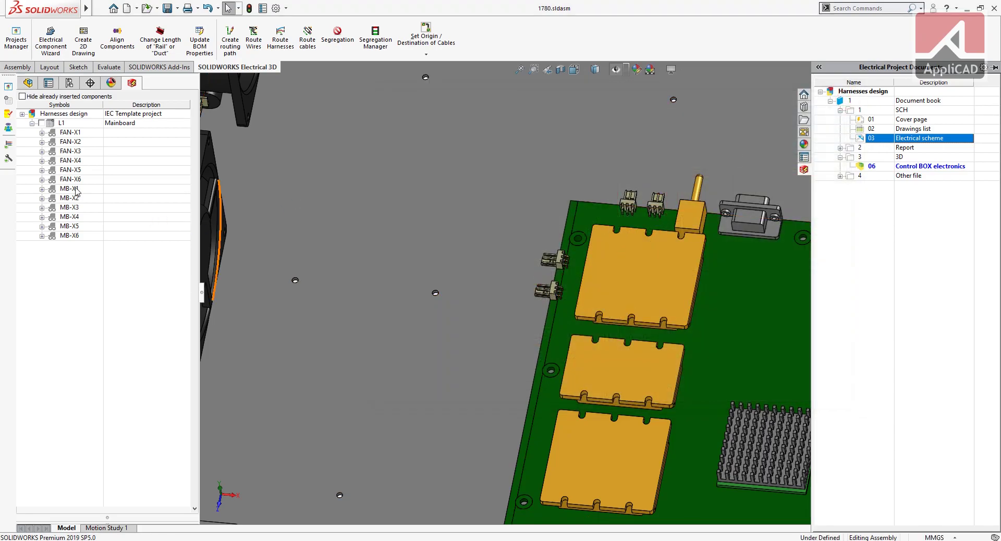
Insert connectors MB-X1, MB-X2, MB-X3 and MB-X4 onto their mainboard headers
right_click(75, 191)
click(104, 198)
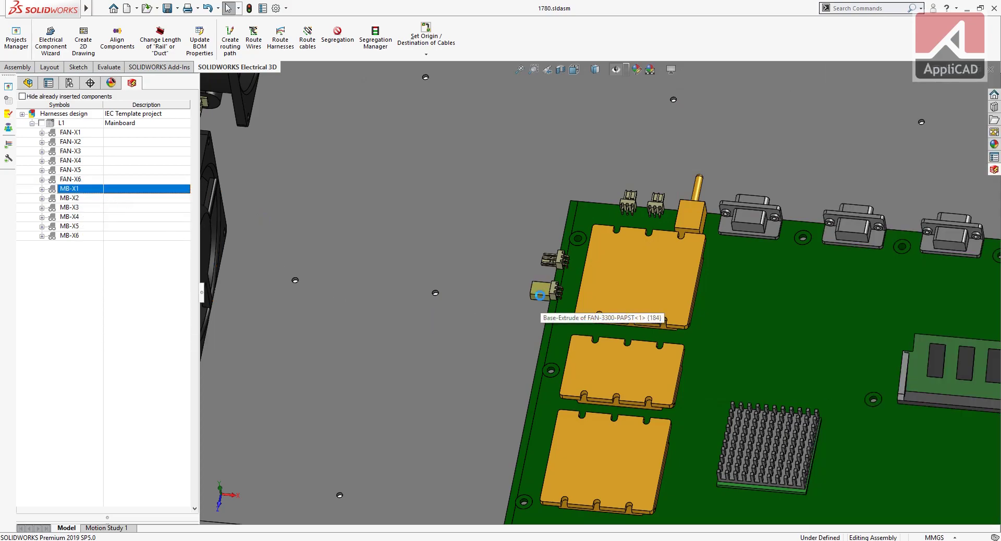
click(540, 295)
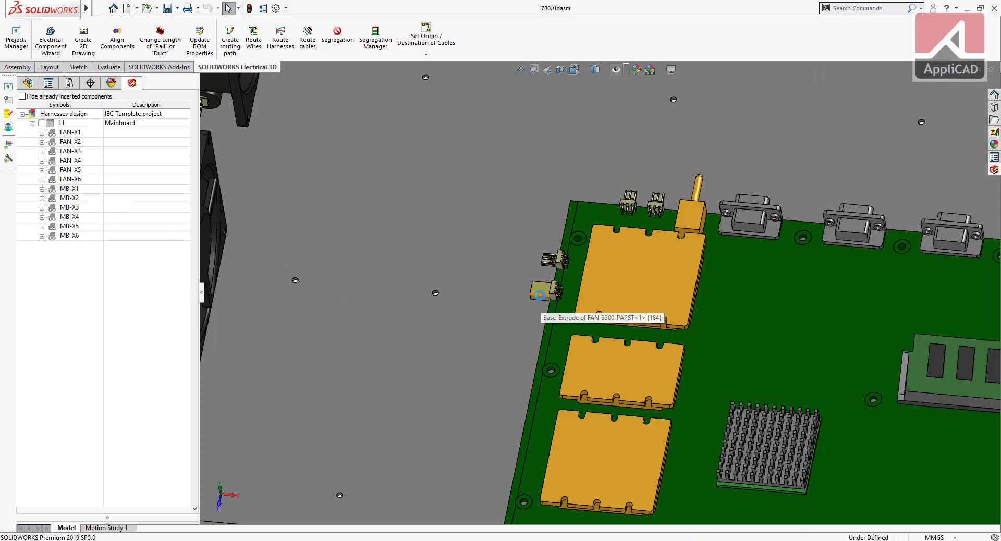
right_click(103, 198)
click(140, 208)
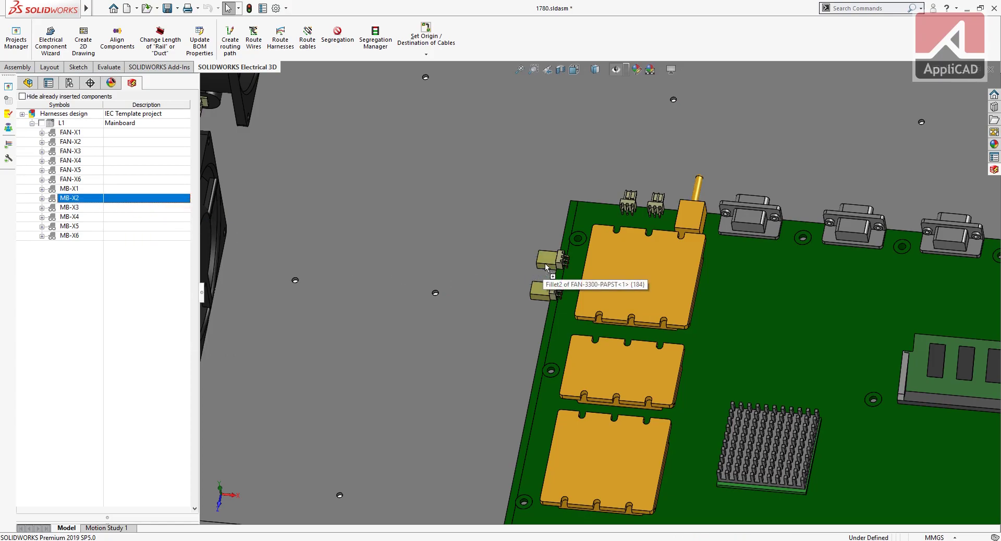
click(546, 268)
right_click(116, 211)
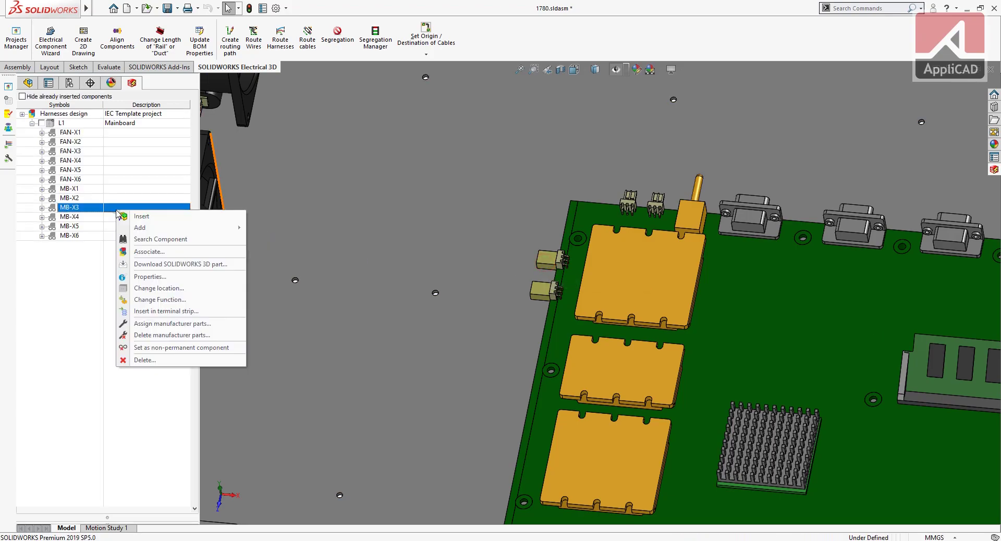
click(146, 217)
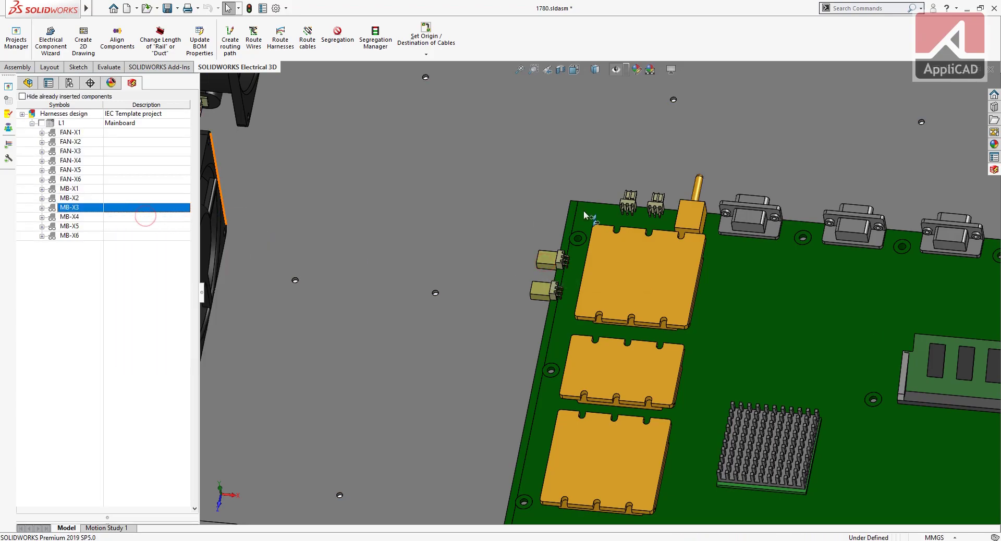
click(628, 206)
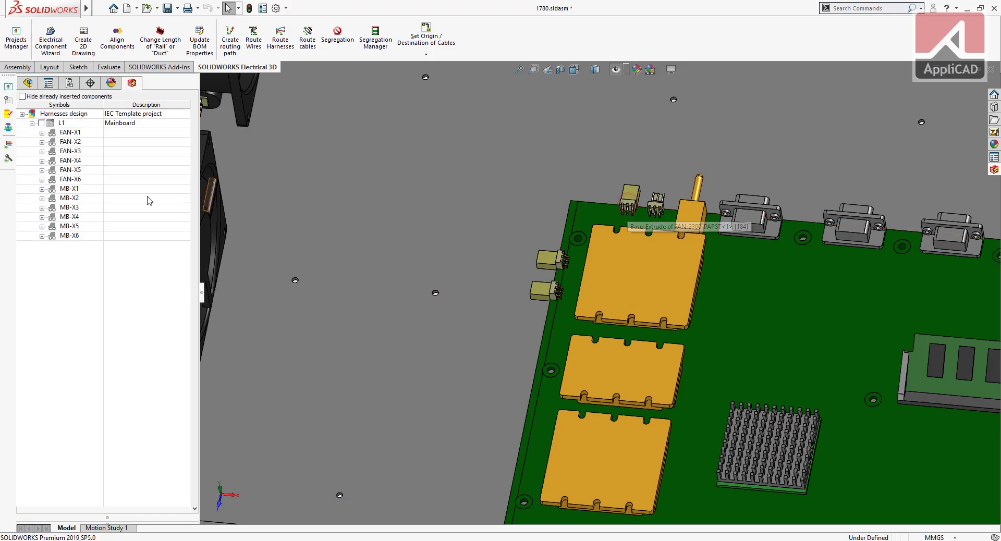
right_click(114, 216)
click(138, 220)
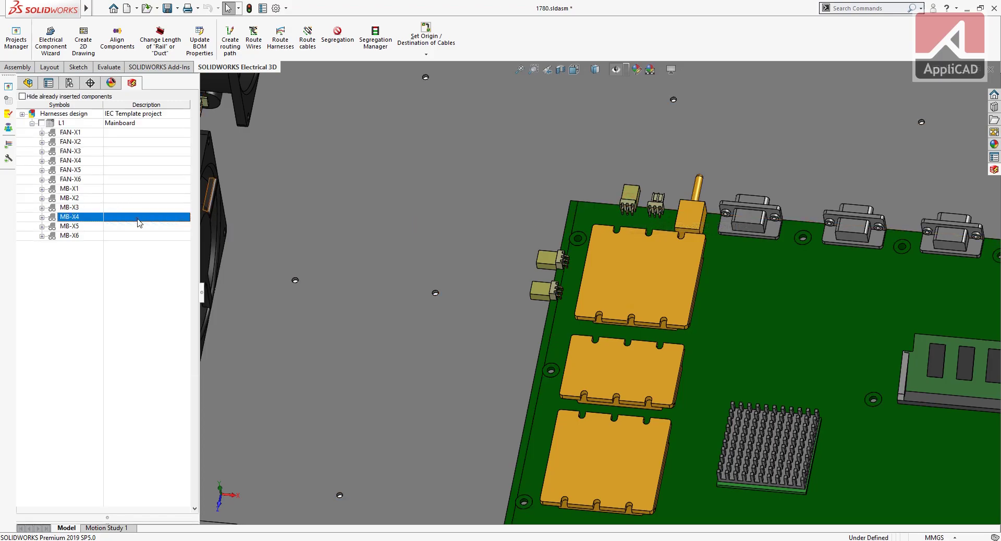
click(656, 210)
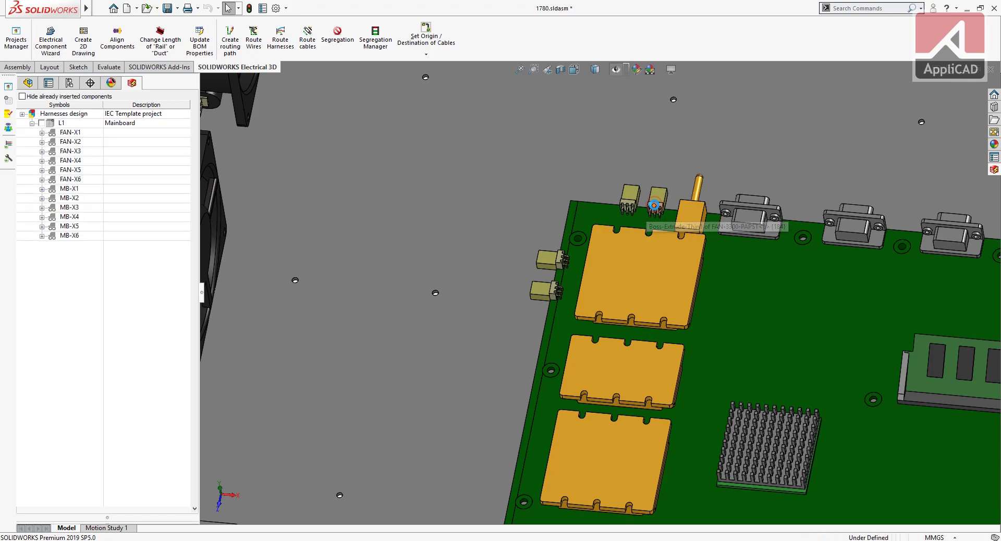
Orbit the enclosure to show the side-wall fans and bring up the project document tree
scroll(555, 286, down, 2)
scroll(554, 297, down, 3)
middle_drag(553, 300, 544, 241)
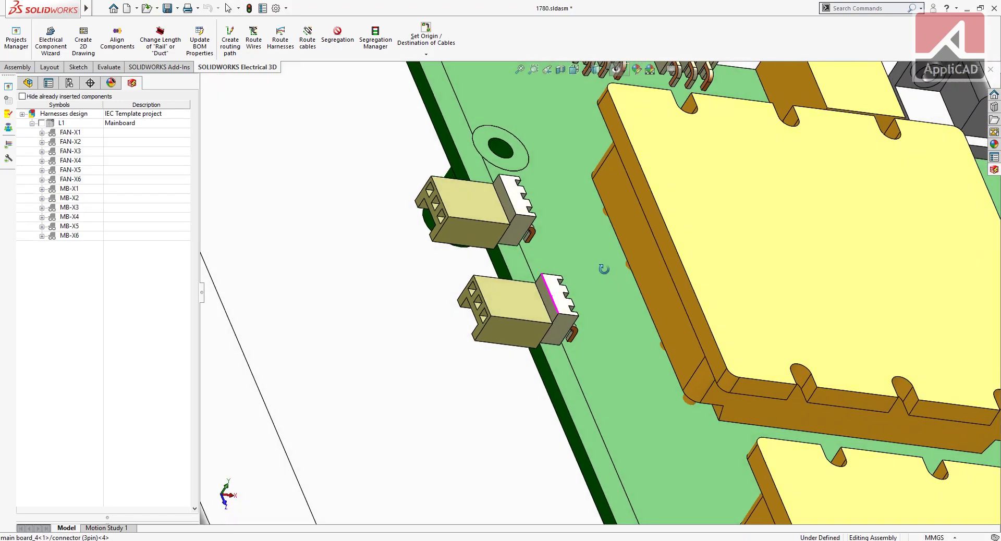
scroll(544, 241, up, 3)
scroll(558, 256, up, 3)
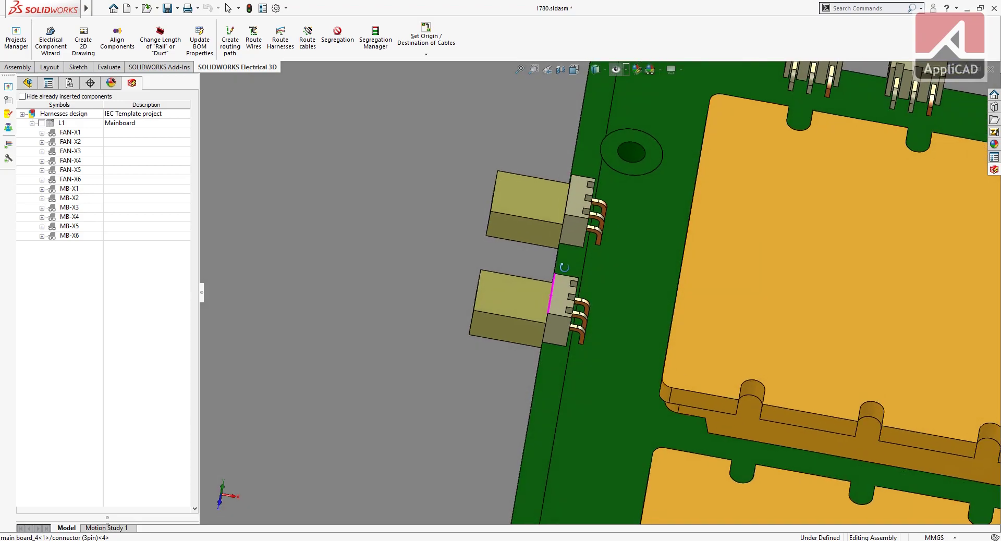
scroll(579, 276, up, 2)
scroll(588, 283, up, 3)
scroll(579, 277, up, 5)
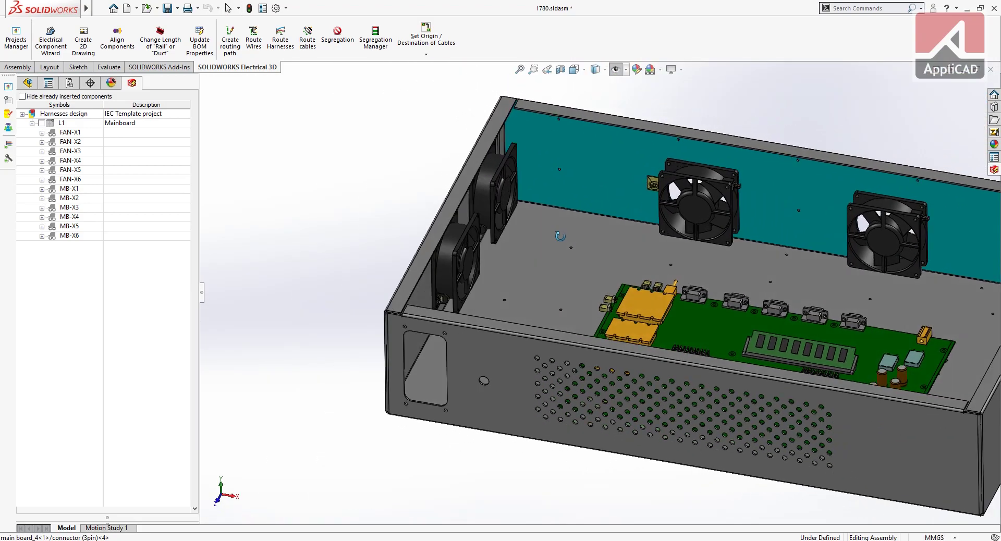
mouse_move(577, 273)
middle_down()
mouse_move(685, 208)
mouse_move(788, 261)
middle_up()
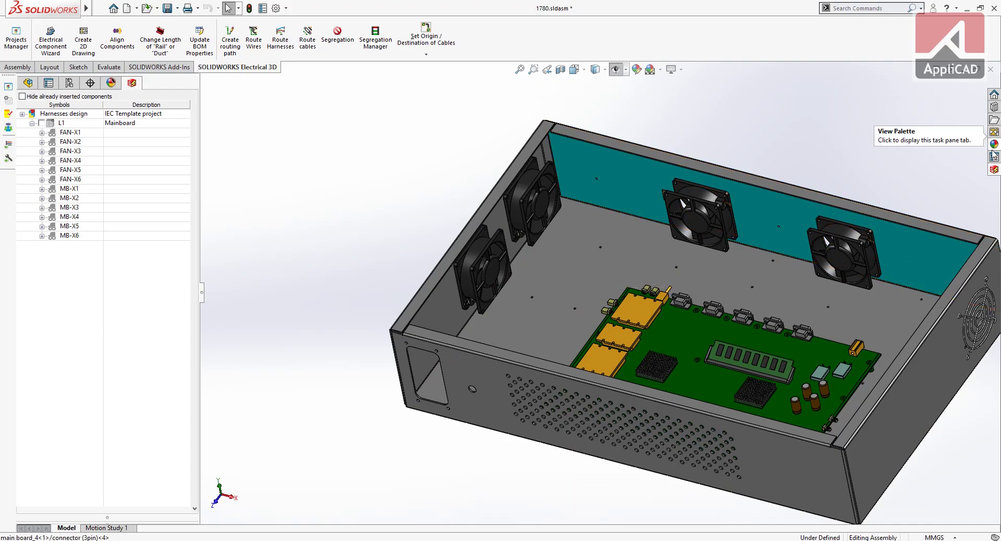
click(994, 170)
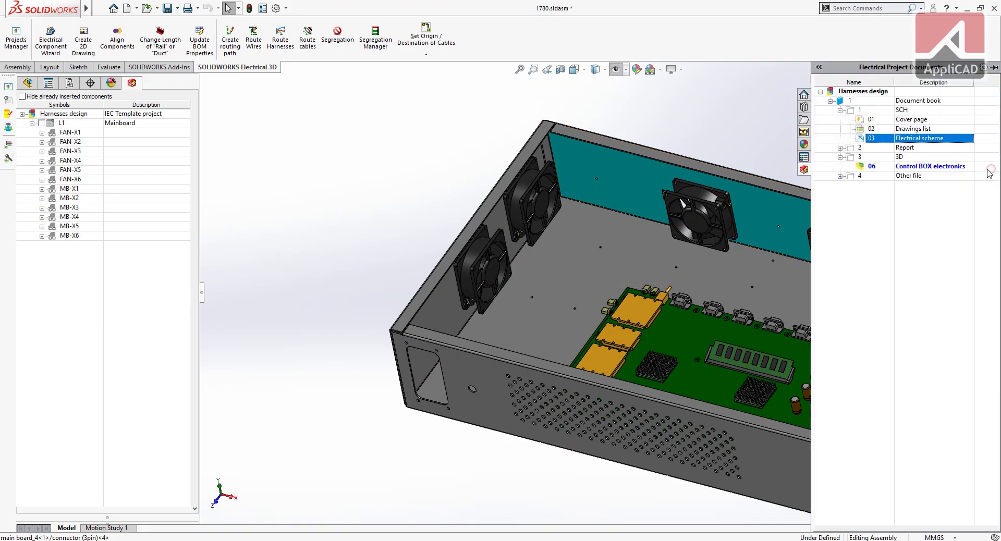
double_click(910, 139)
scroll(570, 229, up, 2)
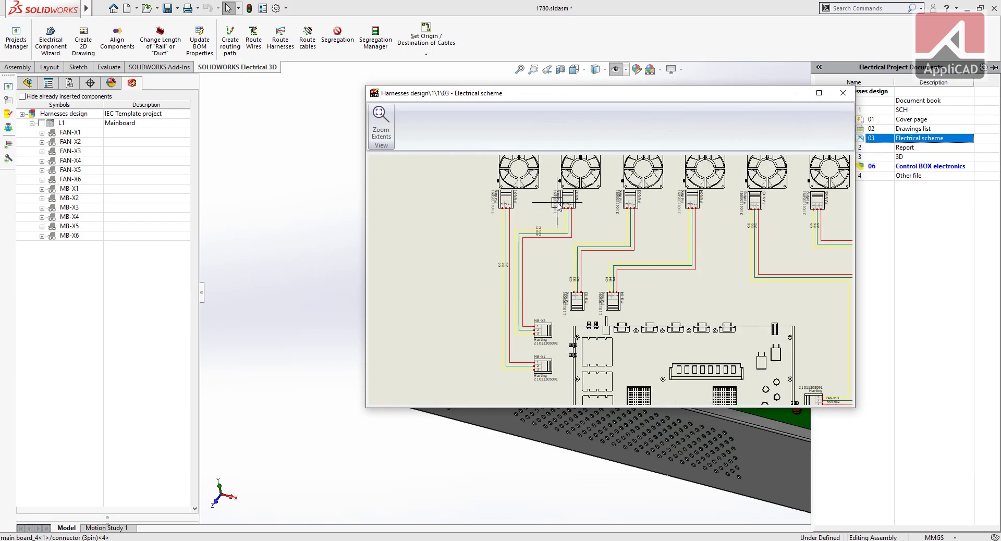
scroll(521, 229, up, 2)
scroll(479, 230, up, 2)
scroll(443, 232, up, 1)
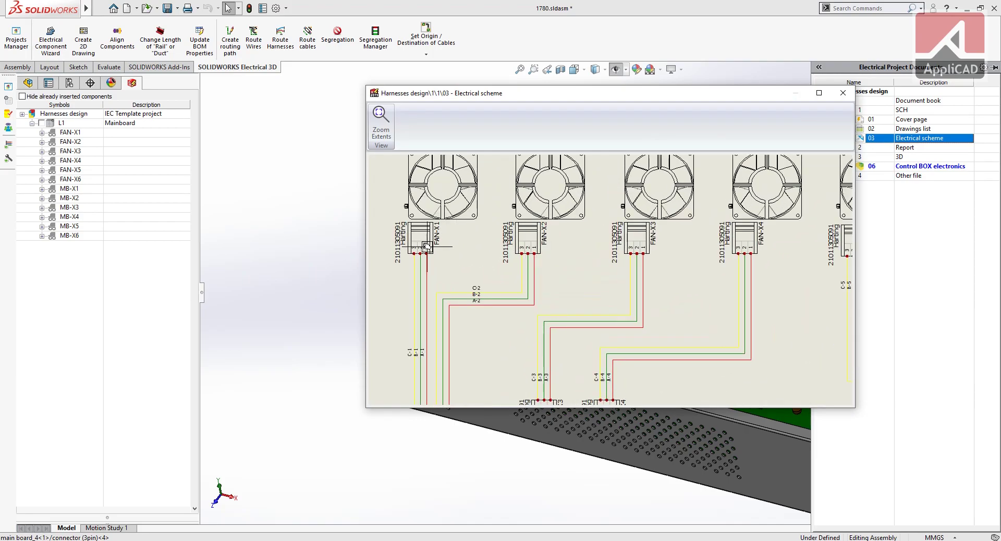
click(843, 93)
scroll(692, 246, up, 3)
scroll(586, 271, down, 3)
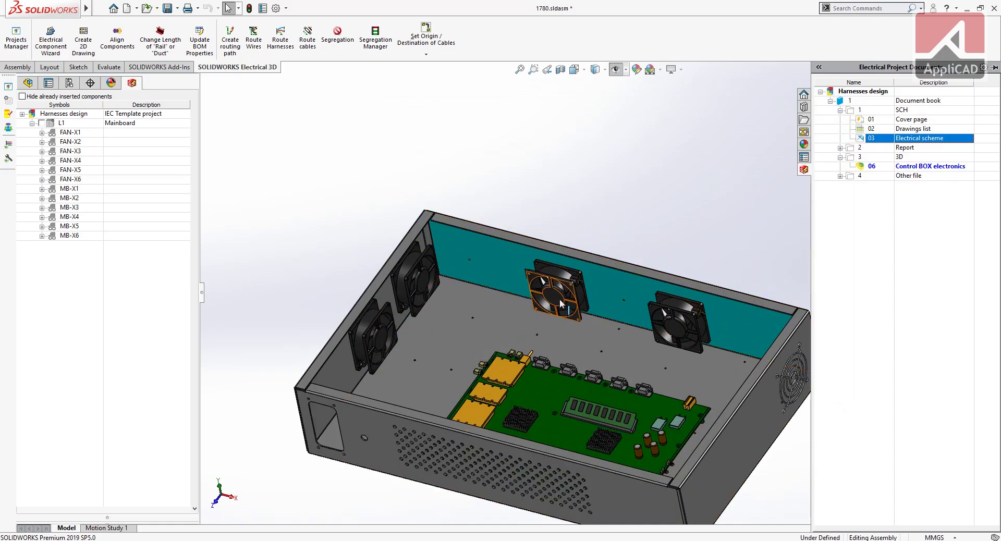
Insert connectors FAN-X1, FAN-X2 and FAN-X3 onto their side- and rear-wall fan sockets
right_click(83, 134)
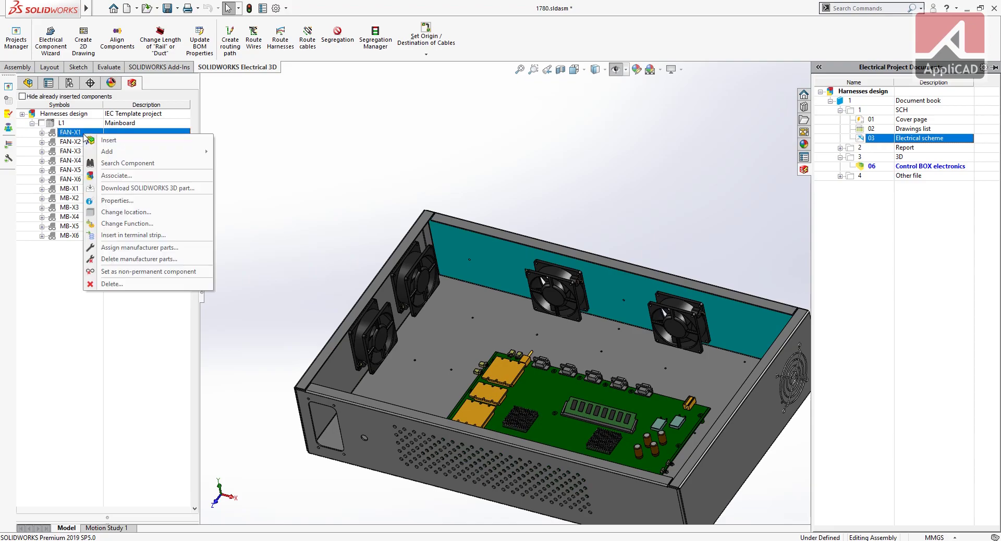
click(312, 227)
scroll(417, 358, down, 3)
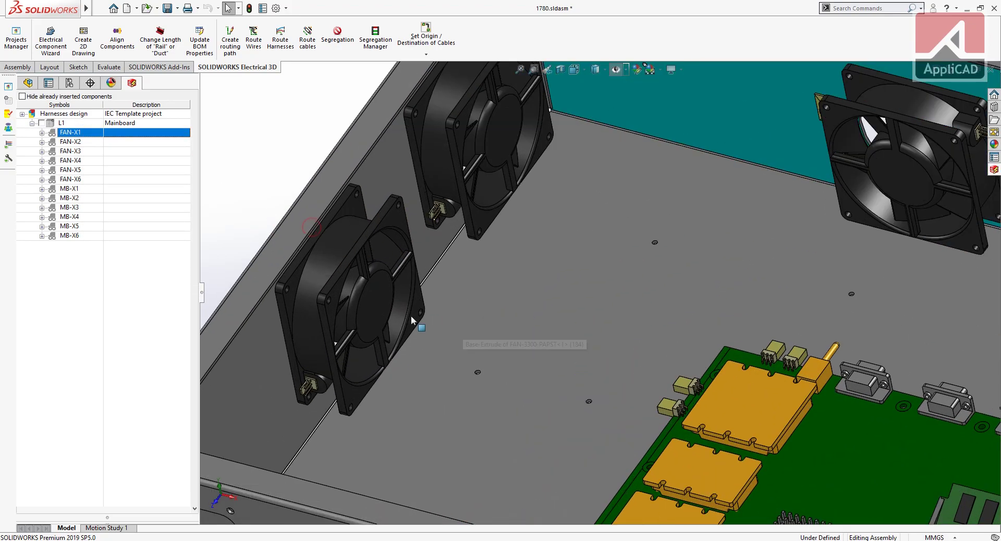
right_click(97, 133)
click(118, 140)
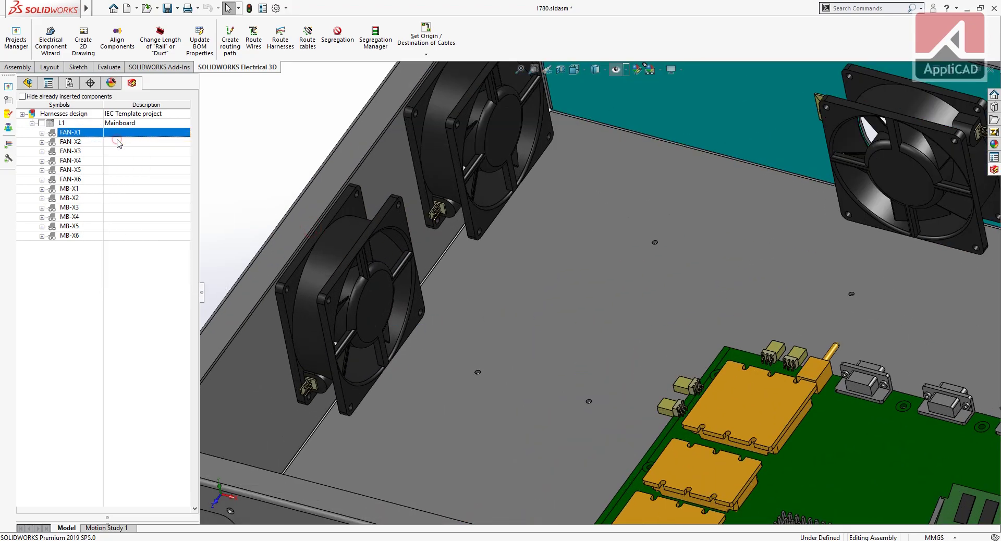
click(305, 394)
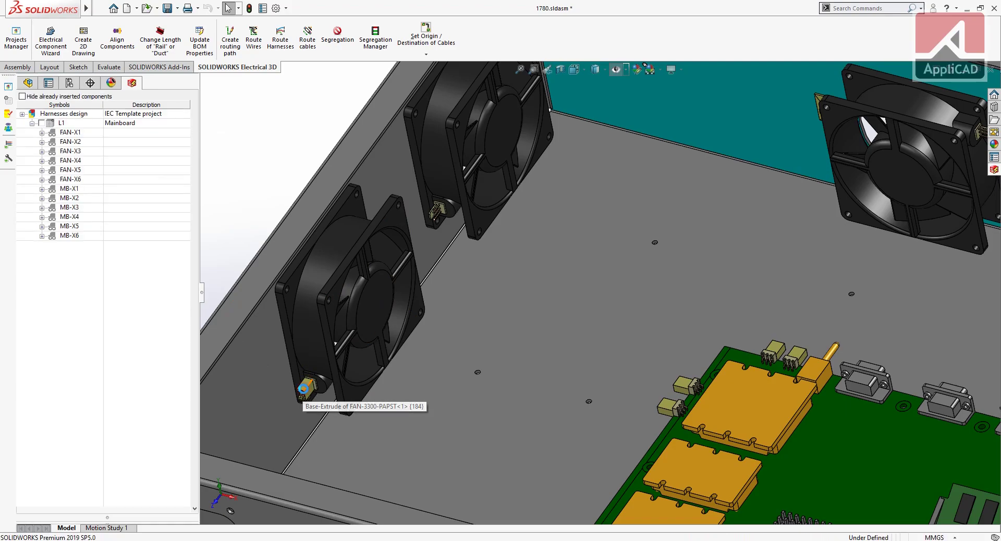
right_click(141, 141)
click(169, 150)
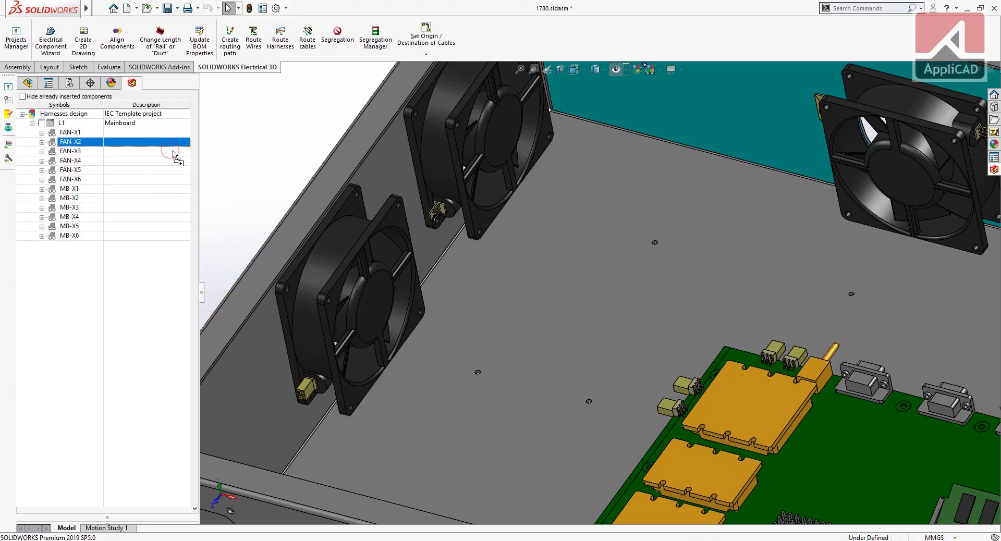
click(435, 222)
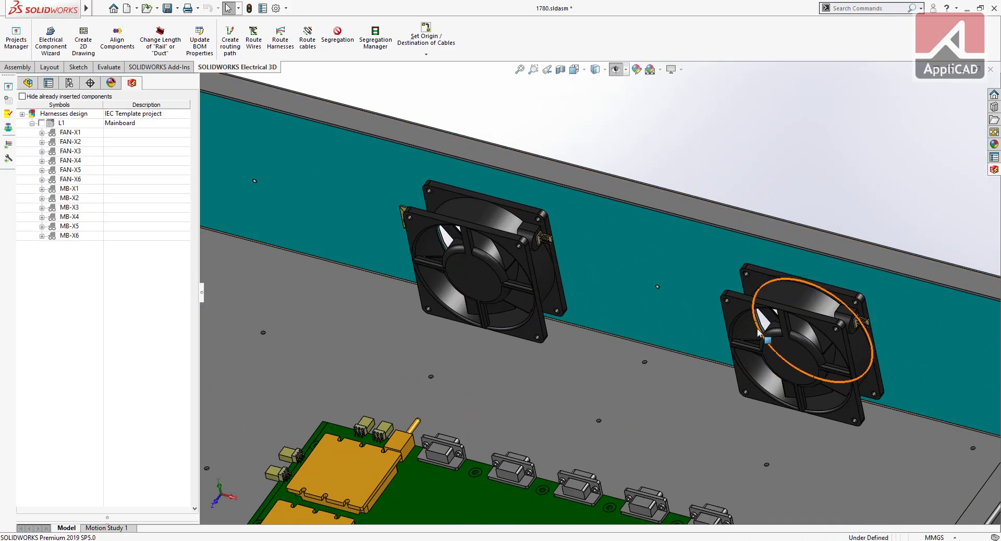
right_click(109, 151)
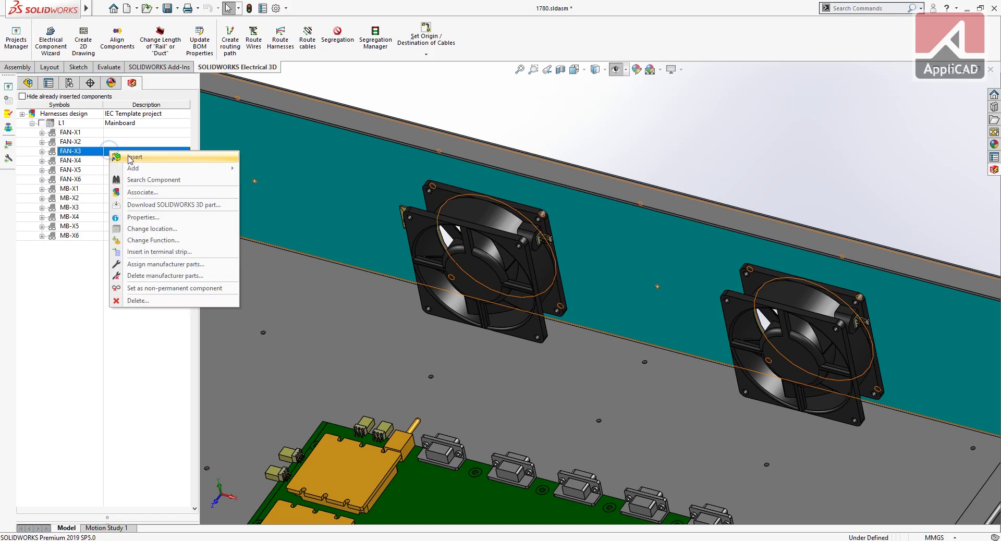
click(128, 158)
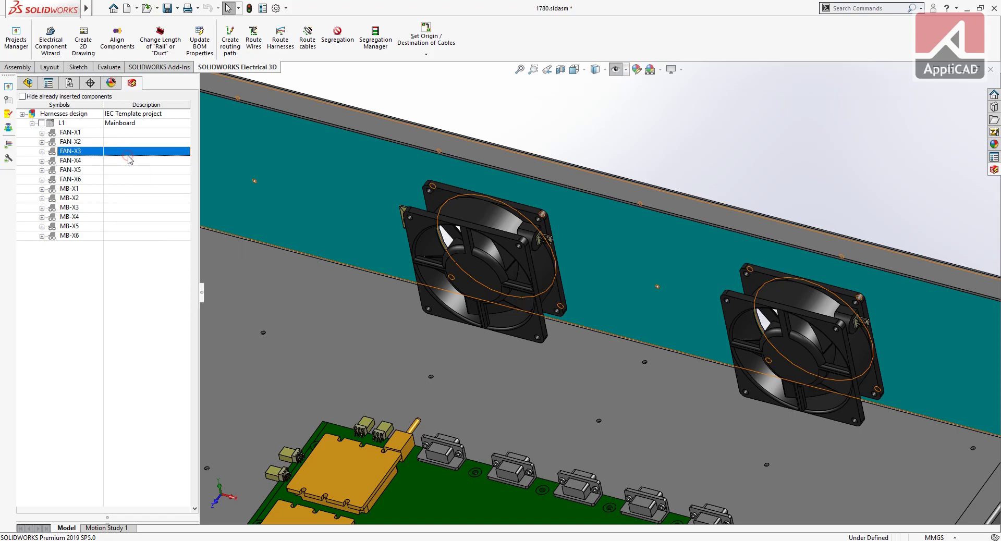
click(545, 245)
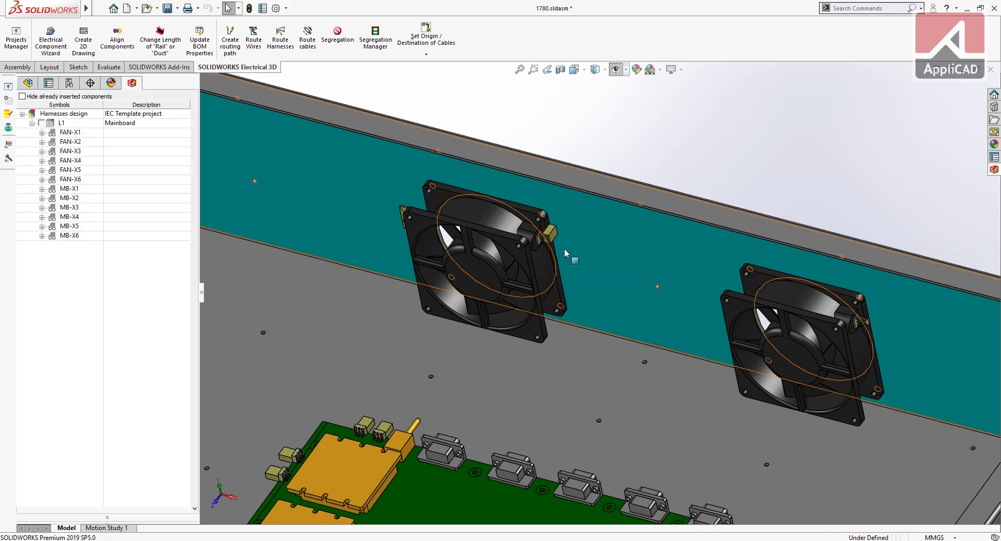
Select the newly placed FAN-X3 connector in the model
scroll(559, 241, down, 3)
scroll(559, 241, down, 2)
click(561, 245)
Delete the FAN-X3 connector and reinsert it onto its fan socket
key(Delete)
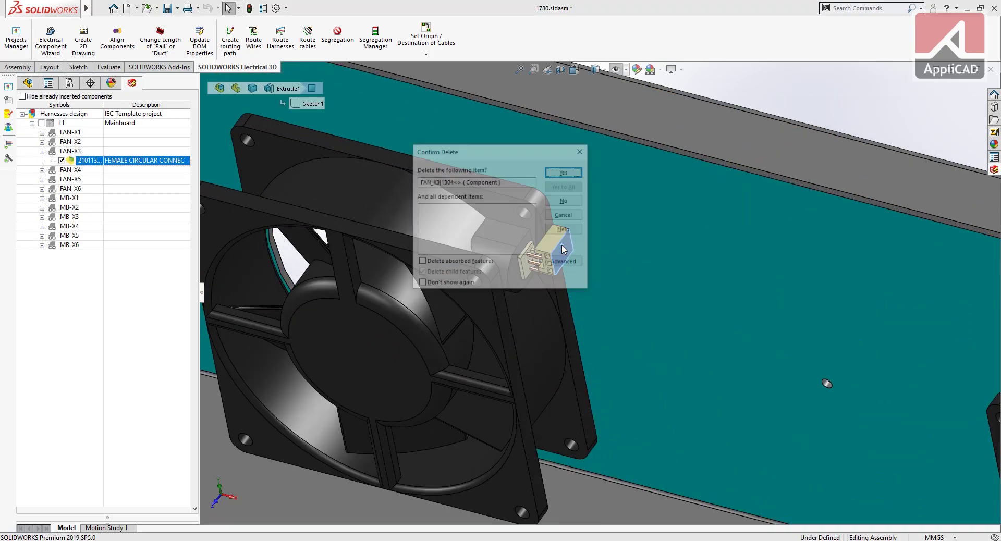
click(565, 171)
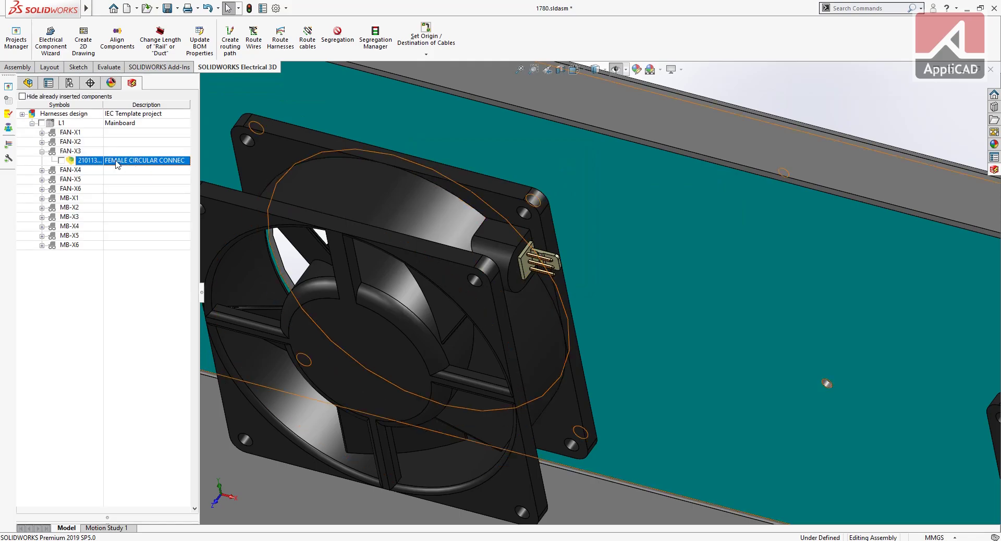
right_click(99, 152)
click(123, 159)
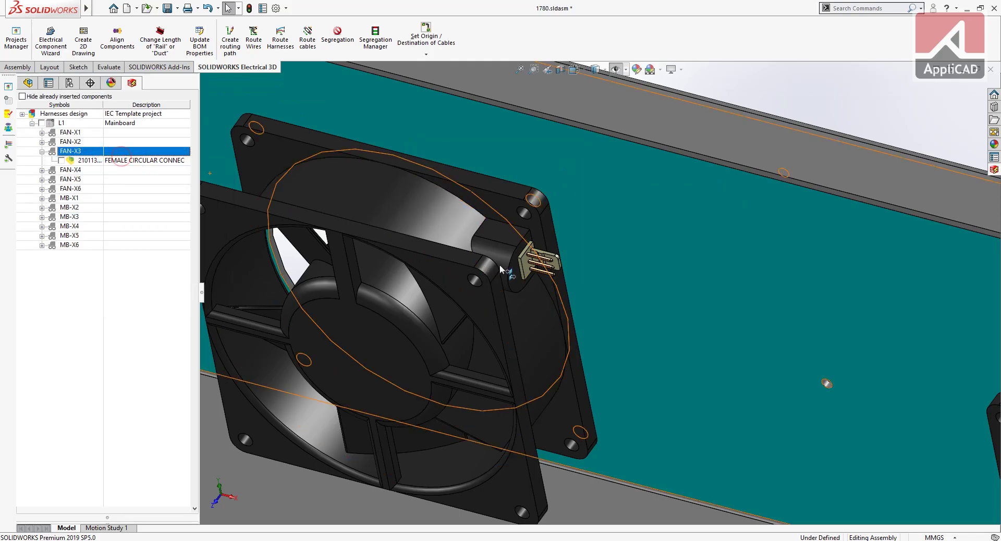
click(538, 275)
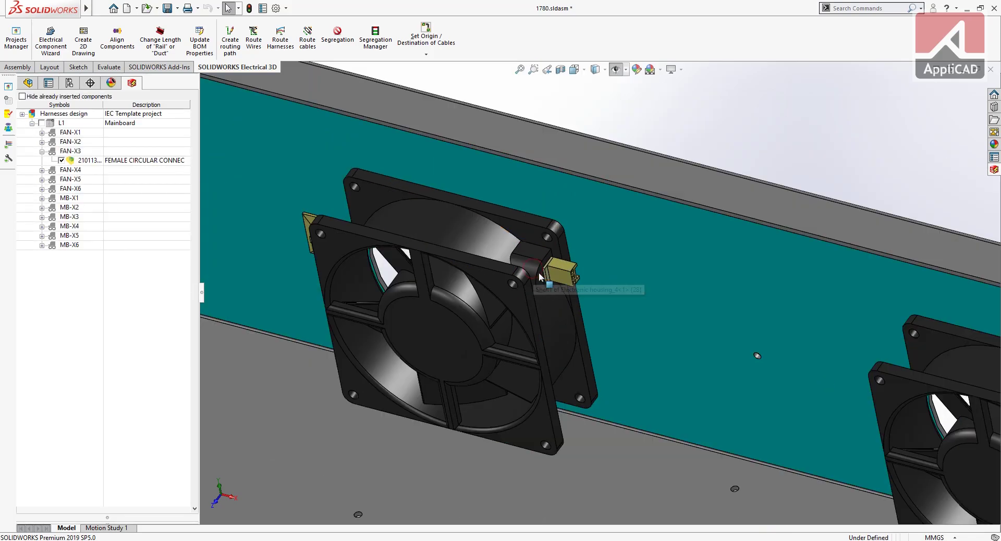
scroll(781, 374, up, 5)
scroll(718, 313, down, 5)
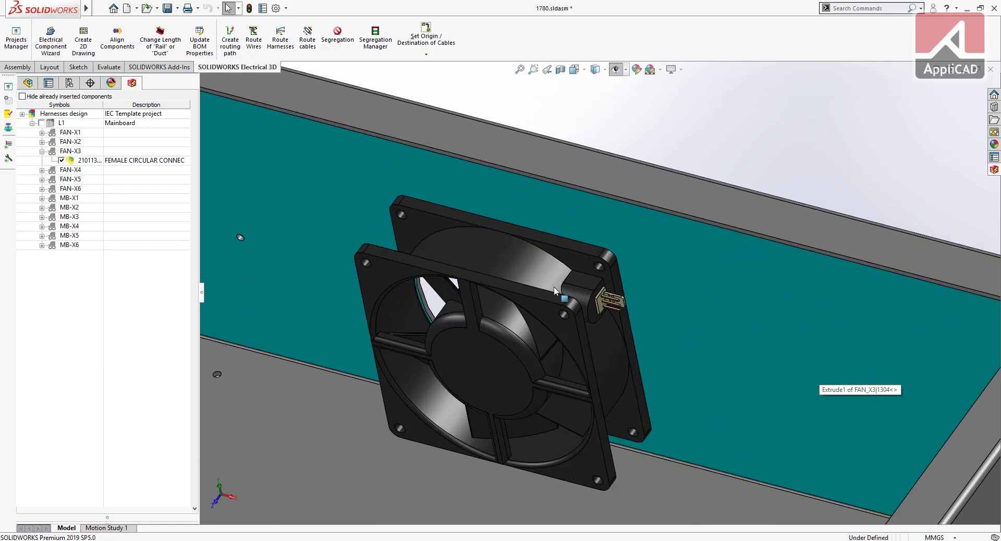
Start inserting the FAN-X4 connector into the 3D assembly
right_click(91, 171)
click(109, 177)
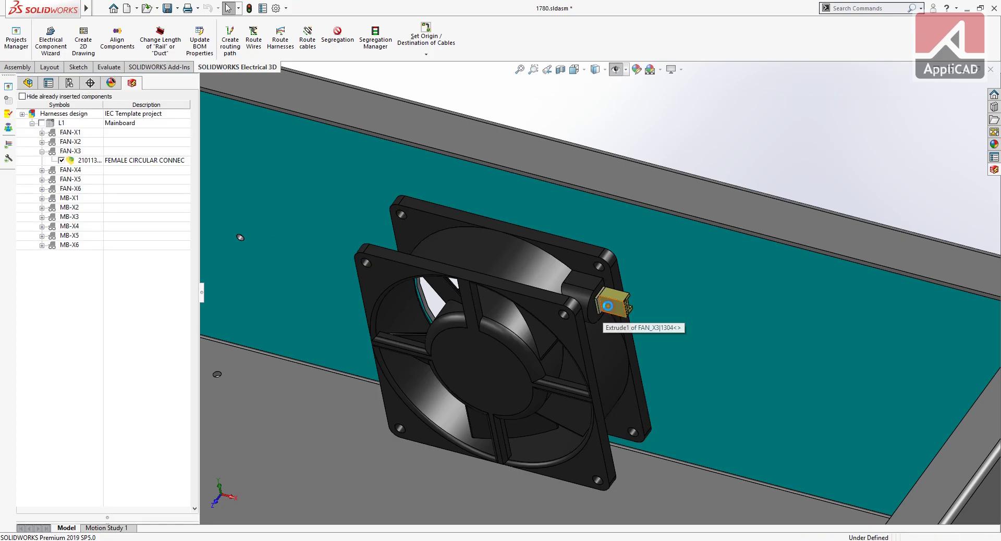
scroll(594, 315, up, 3)
scroll(579, 324, up, 2)
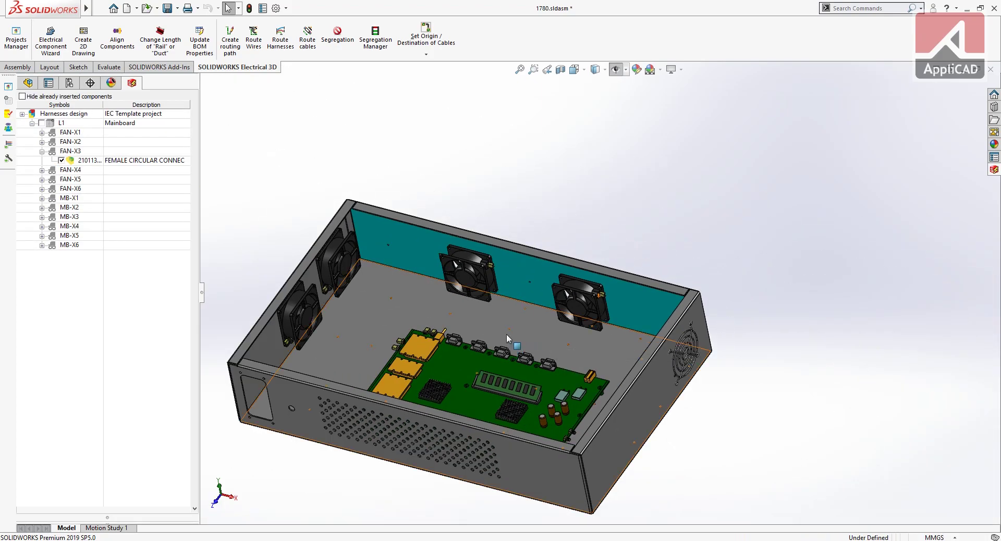
View the enclosure floor squarely with Normal To and clear the face selection
click(508, 333)
click(602, 312)
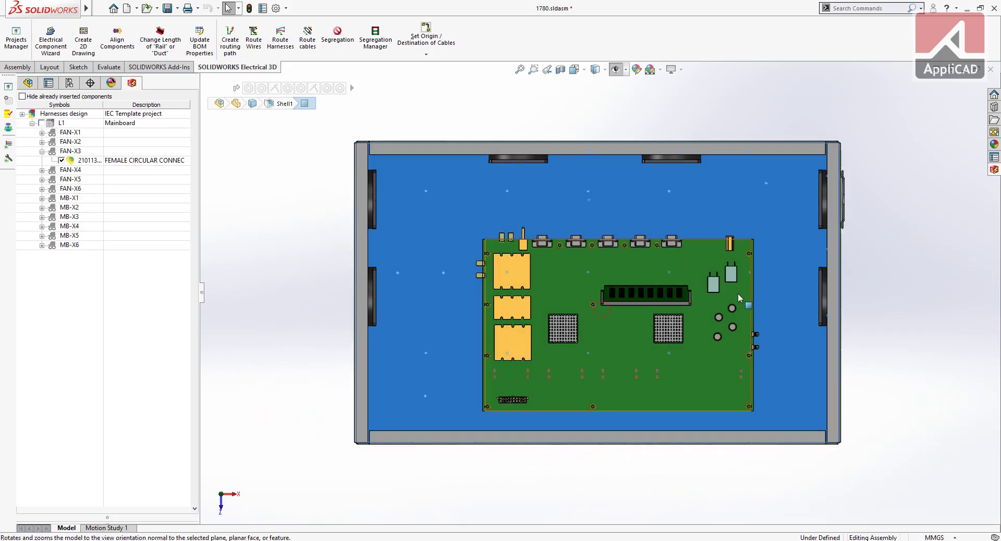
click(884, 321)
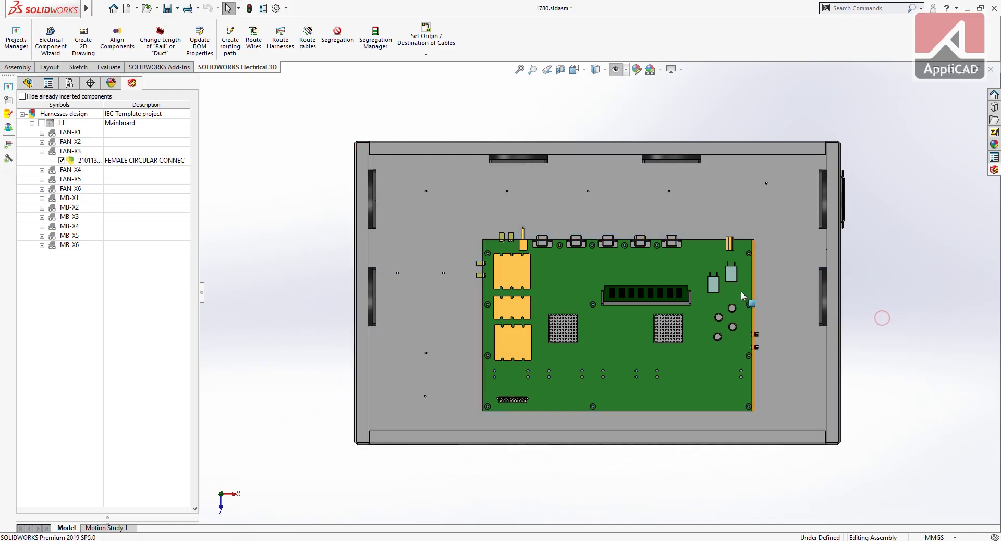
scroll(611, 269, down, 1)
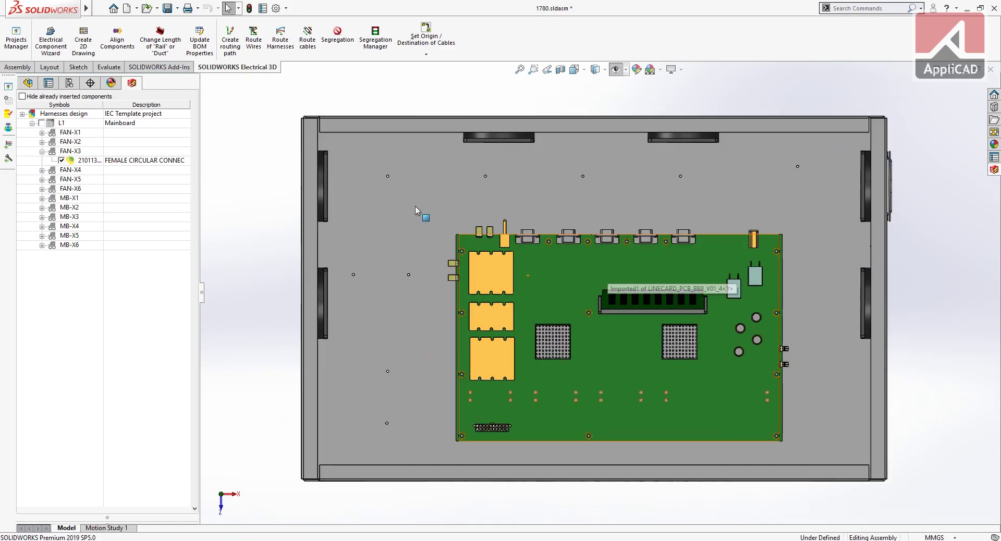
scroll(797, 284, up, 1)
Hide already-inserted components and expand L1 to list FAN-X5, FAN-X6, MB-X5 and MB-X6
scroll(834, 262, down, 1)
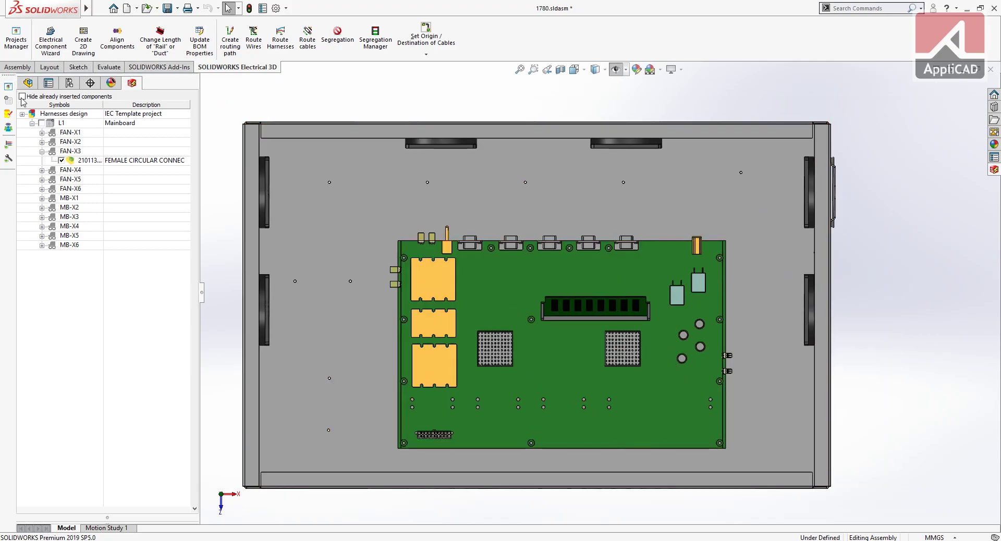
click(22, 96)
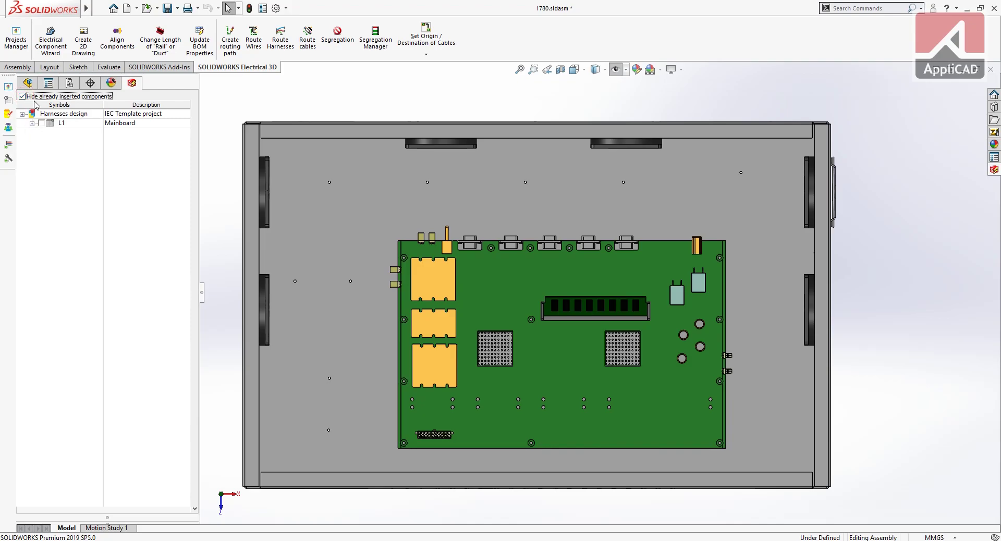
click(32, 124)
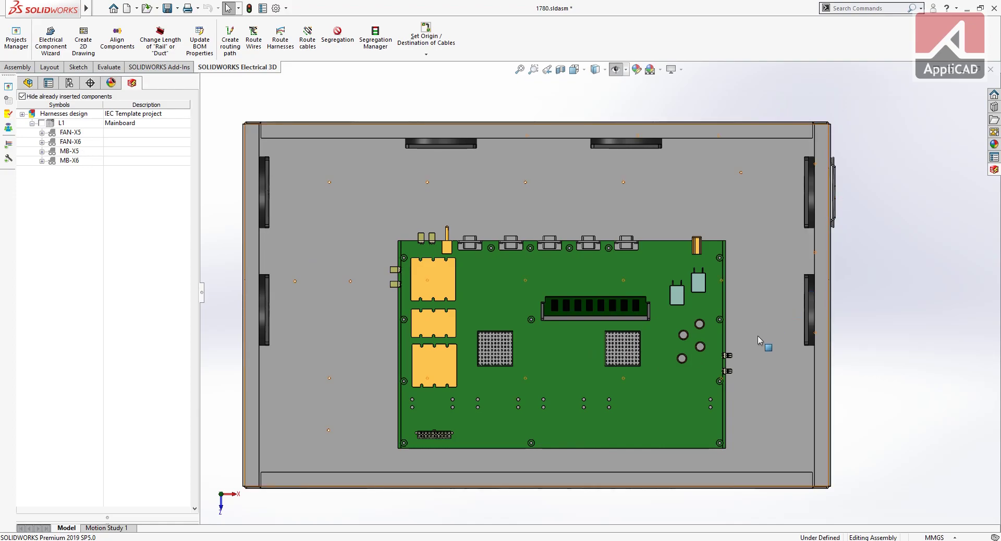
scroll(761, 355, up, 2)
scroll(704, 344, down, 1)
scroll(678, 337, down, 1)
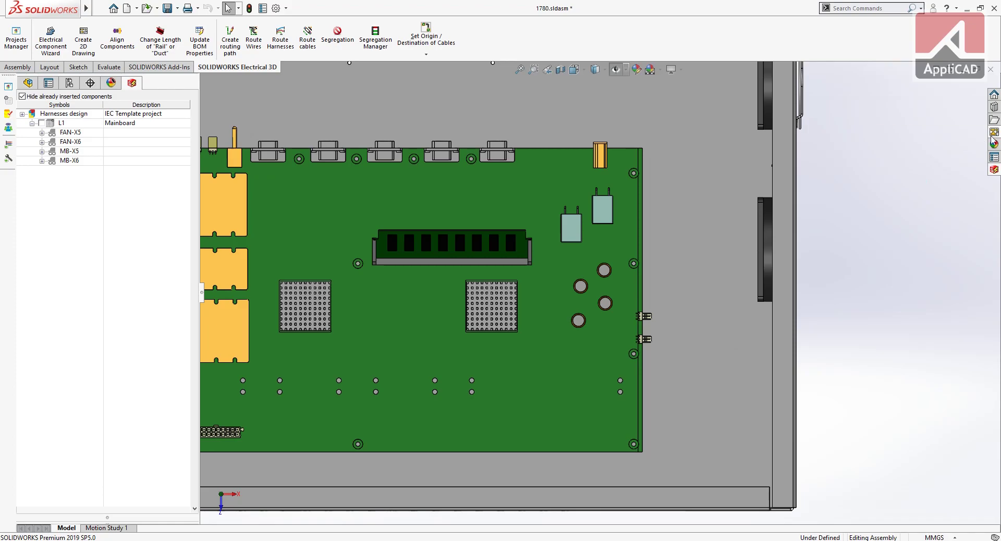
click(993, 167)
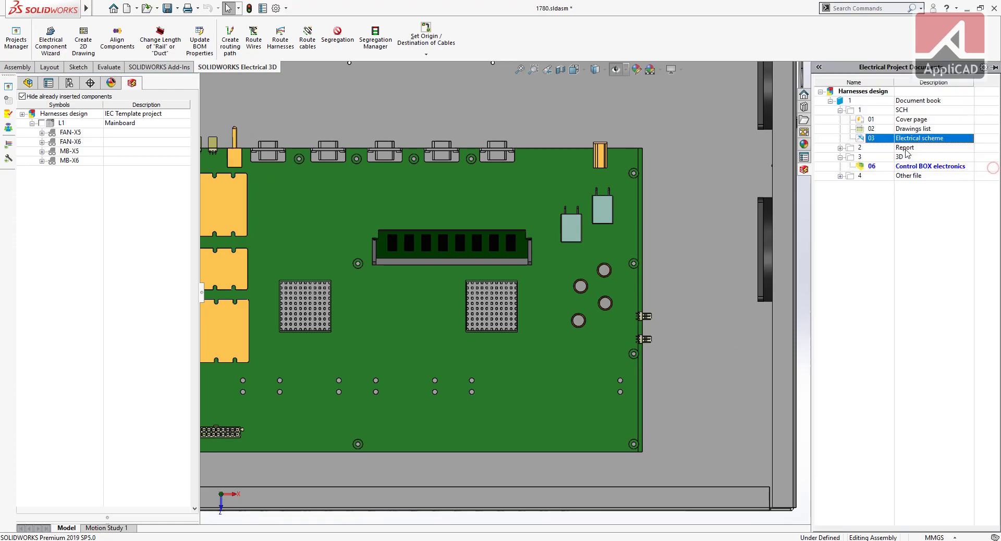
double_click(907, 139)
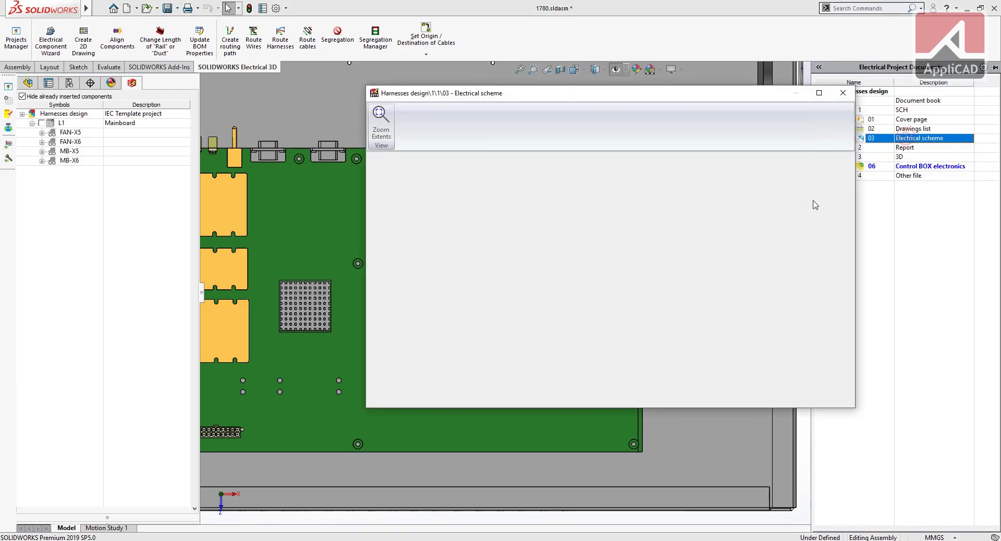
scroll(735, 312, up, 2)
scroll(720, 323, up, 2)
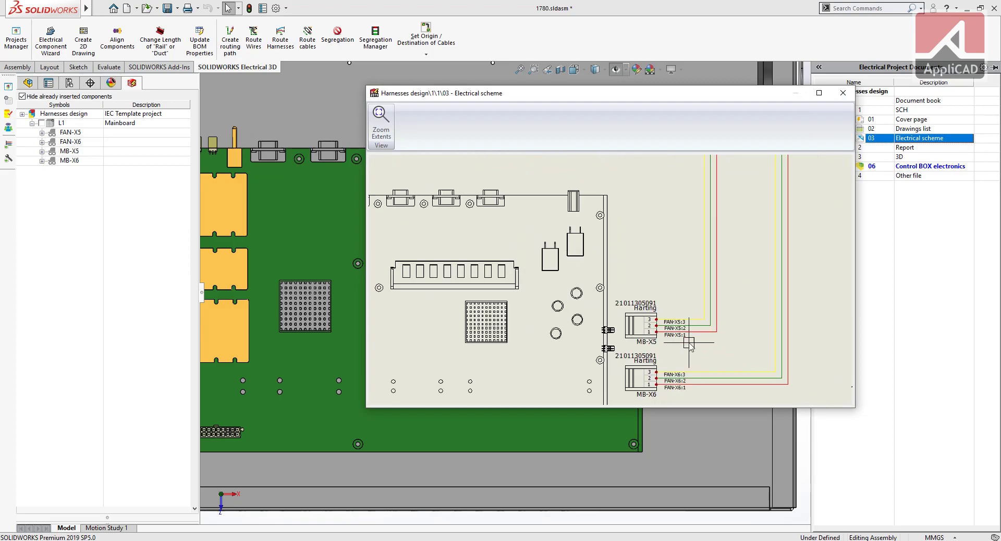
scroll(678, 354, up, 1)
scroll(653, 367, up, 1)
scroll(653, 367, down, 1)
scroll(667, 313, down, 2)
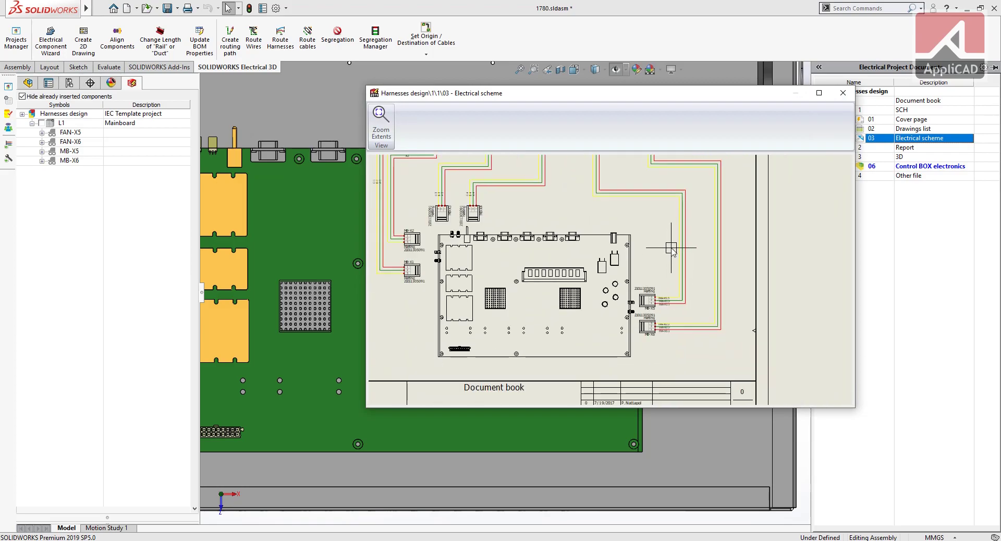
scroll(683, 250, down, 1)
scroll(702, 169, down, 2)
scroll(686, 172, up, 1)
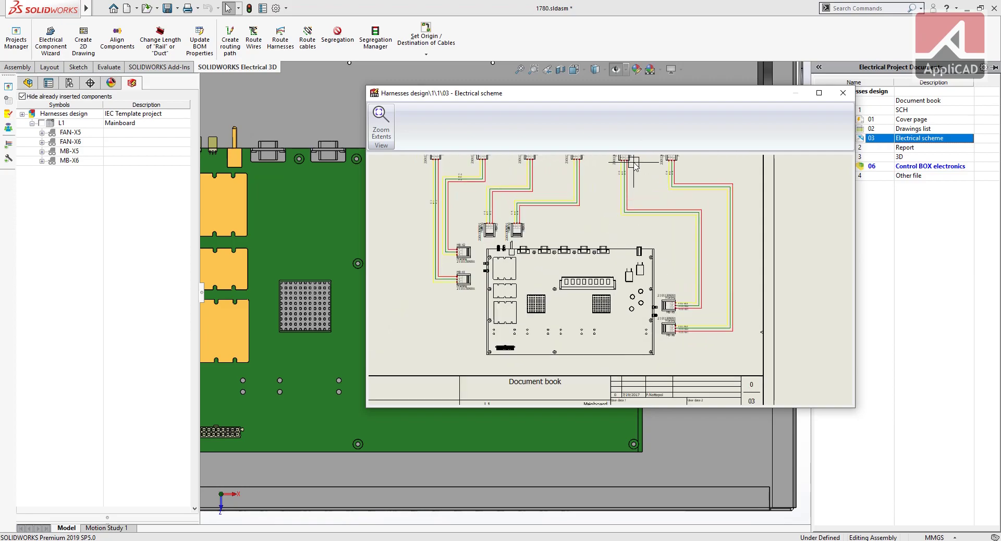
scroll(662, 198, up, 2)
scroll(631, 224, up, 2)
scroll(611, 245, up, 1)
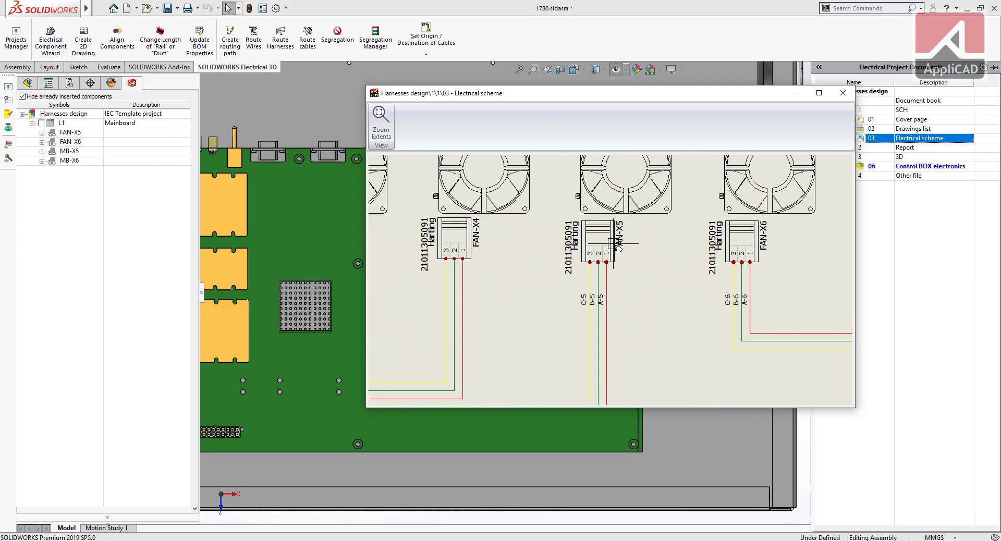
click(842, 93)
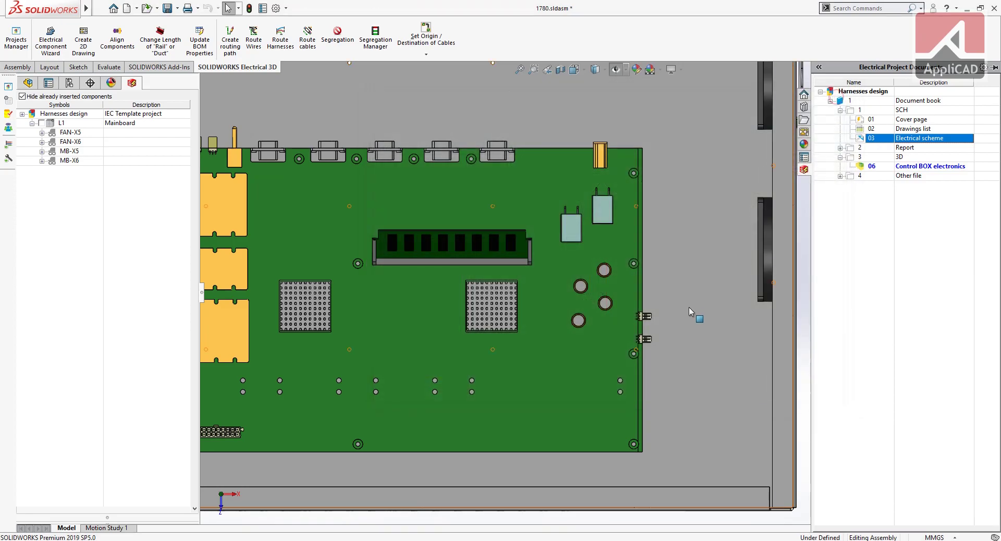
Insert MB-X5 on the upper and MB-X6 on the lower right-edge mainboard connector
scroll(693, 320, down, 2)
scroll(699, 333, down, 3)
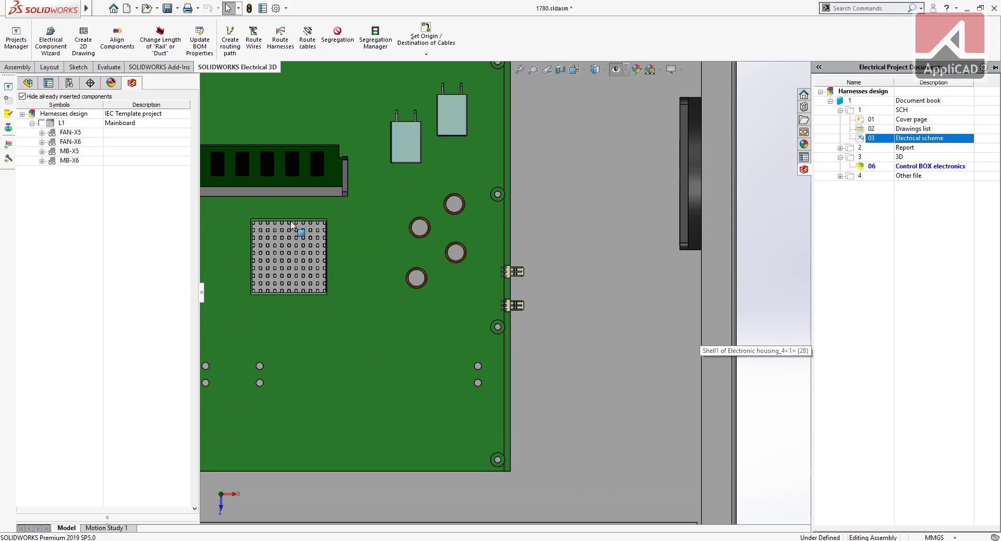
right_click(107, 154)
click(125, 156)
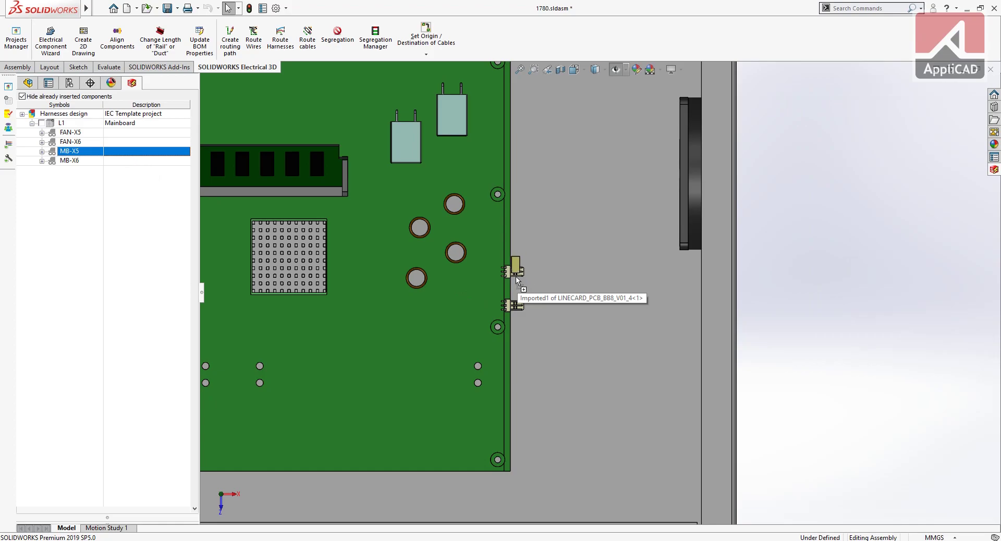
click(523, 278)
middle_drag(523, 278, 543, 258)
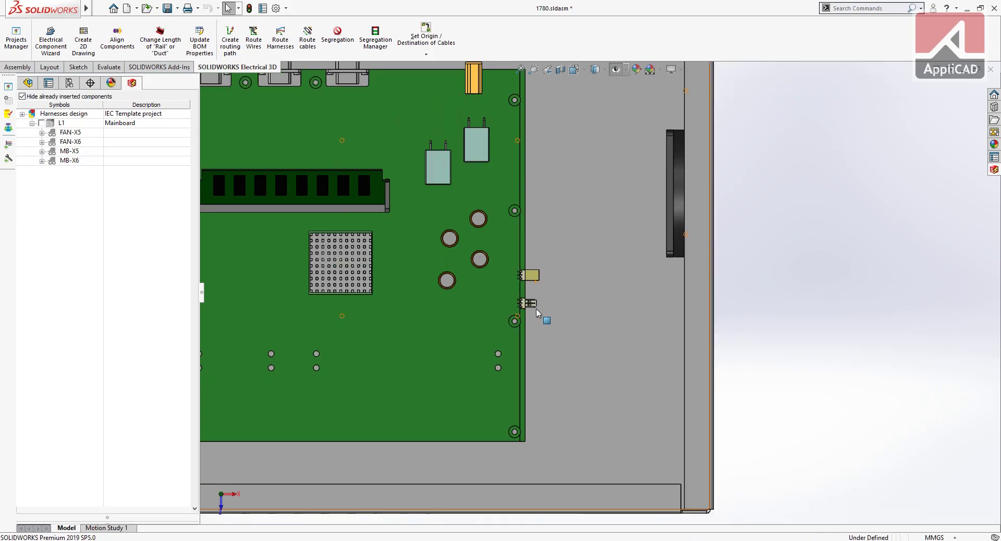
scroll(542, 258, down, 2)
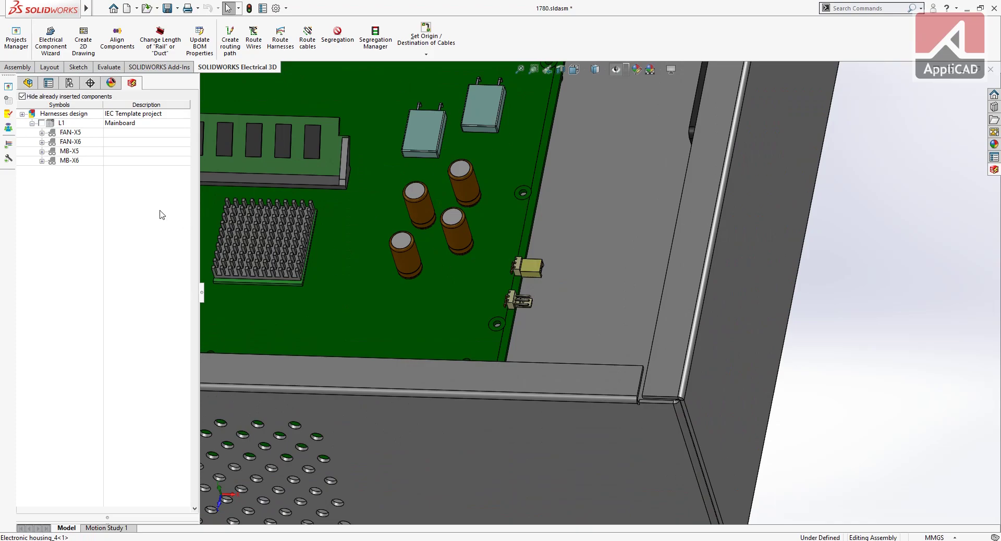
right_click(81, 161)
click(91, 168)
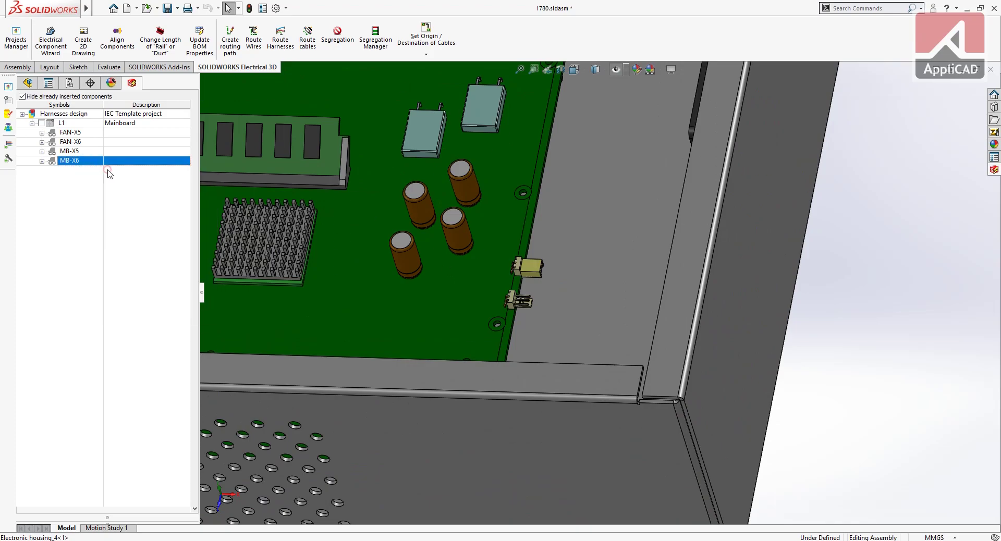
click(526, 308)
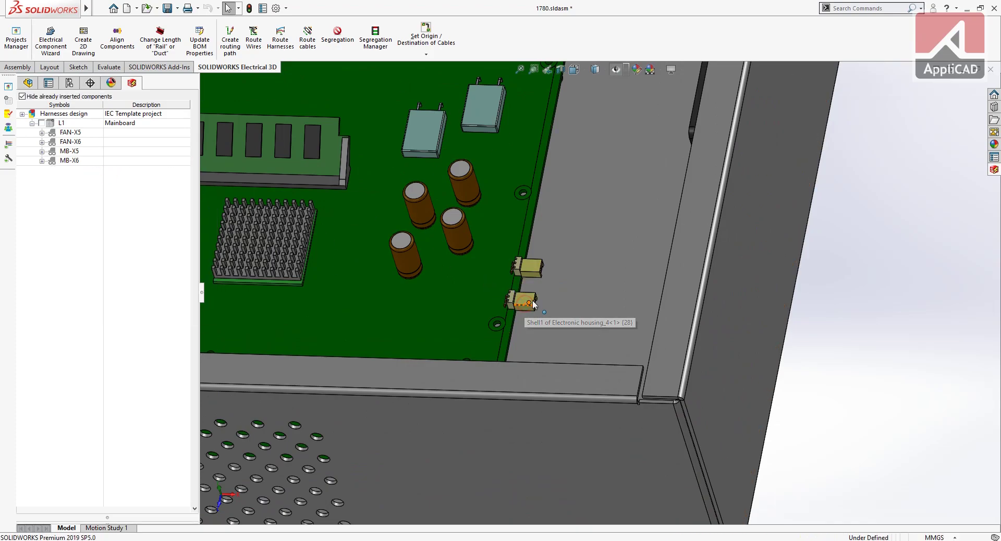
scroll(526, 308, up, 10)
middle_drag(667, 257, 648, 223)
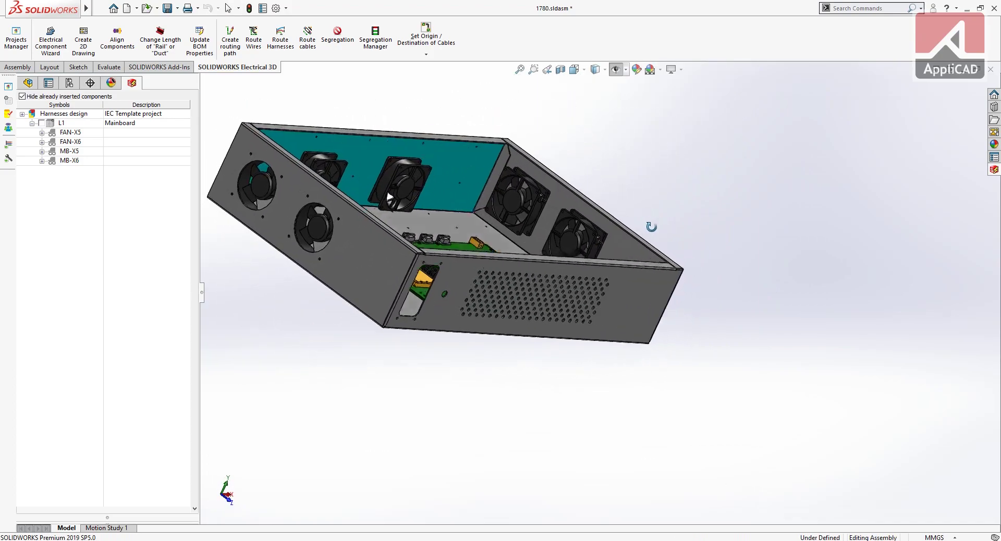
Insert FAN-X5 on the first side-wall fan's connector and FAN-X6 on the second
scroll(513, 214, down, 8)
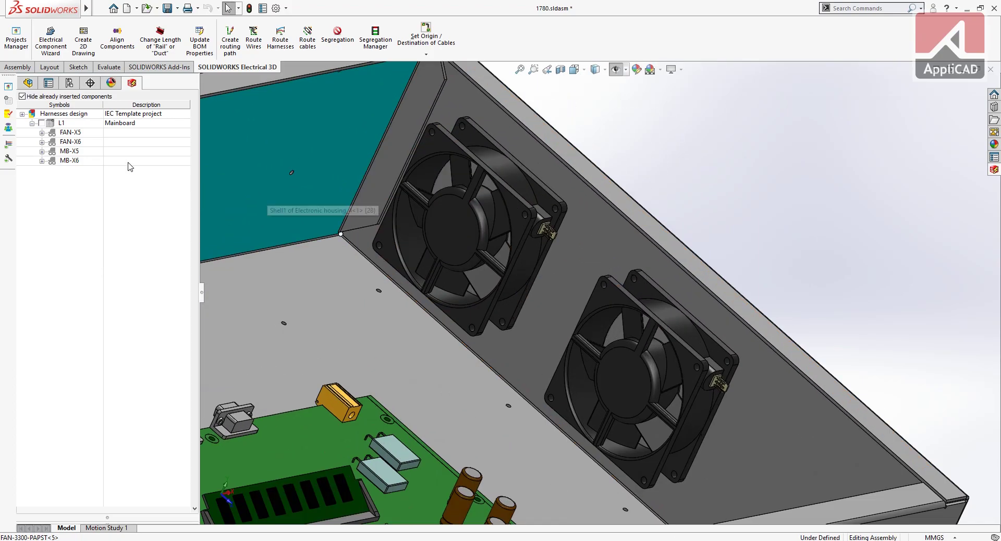
right_click(97, 133)
click(122, 139)
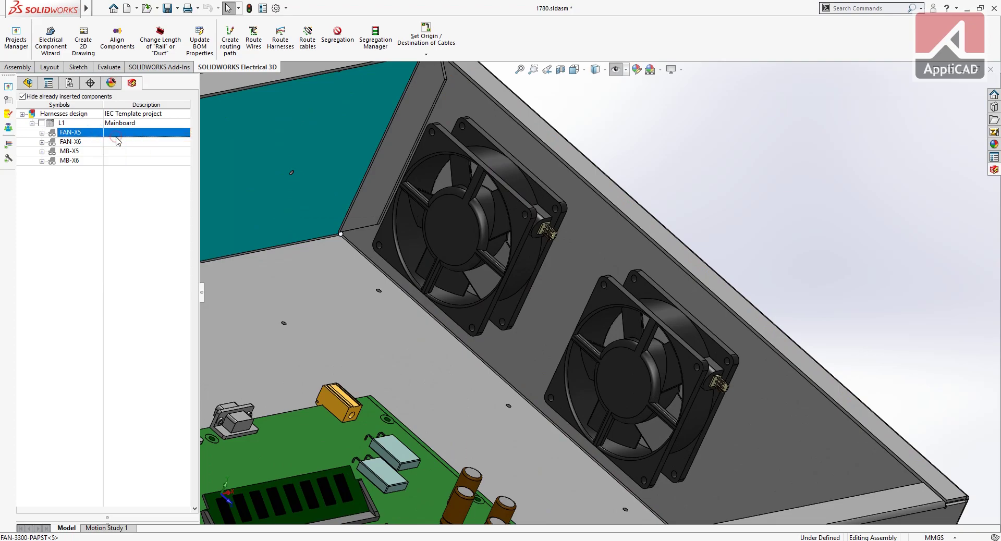
click(547, 237)
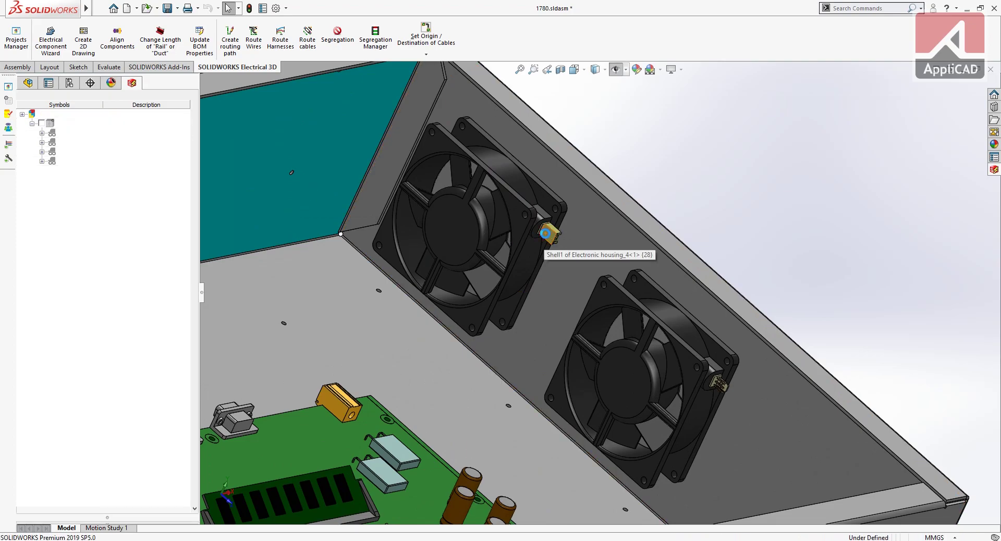
click(106, 142)
right_click(106, 144)
click(128, 148)
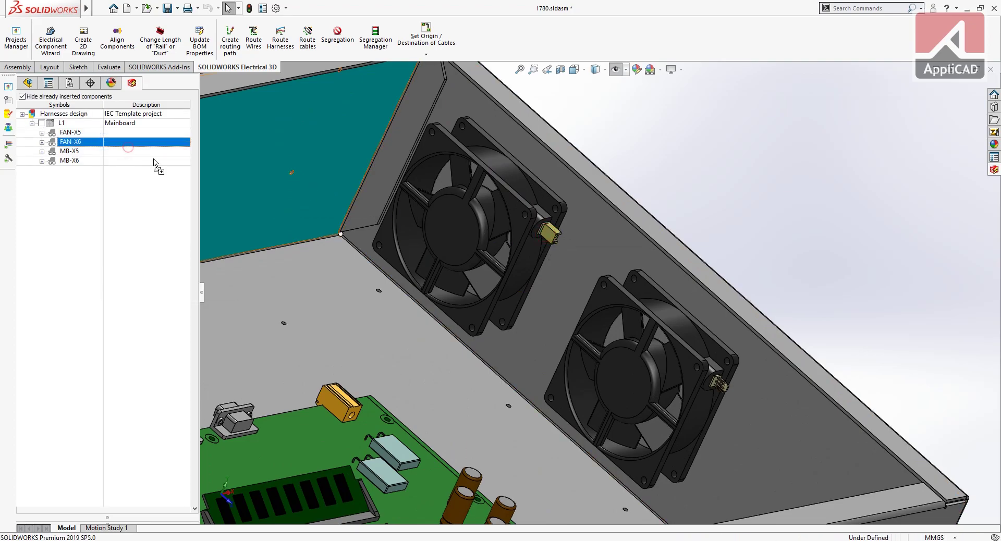
click(720, 395)
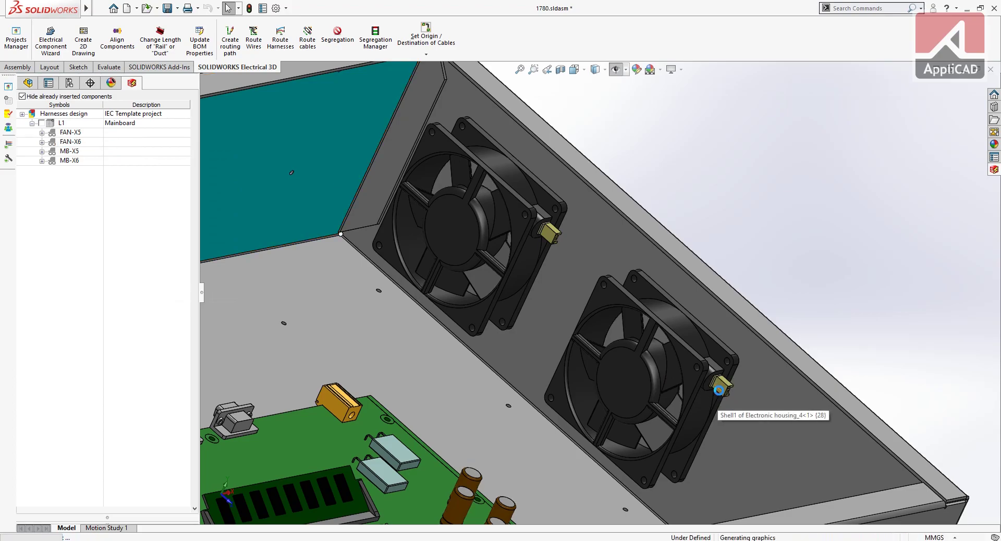
key(f)
middle_drag(687, 377, 544, 386)
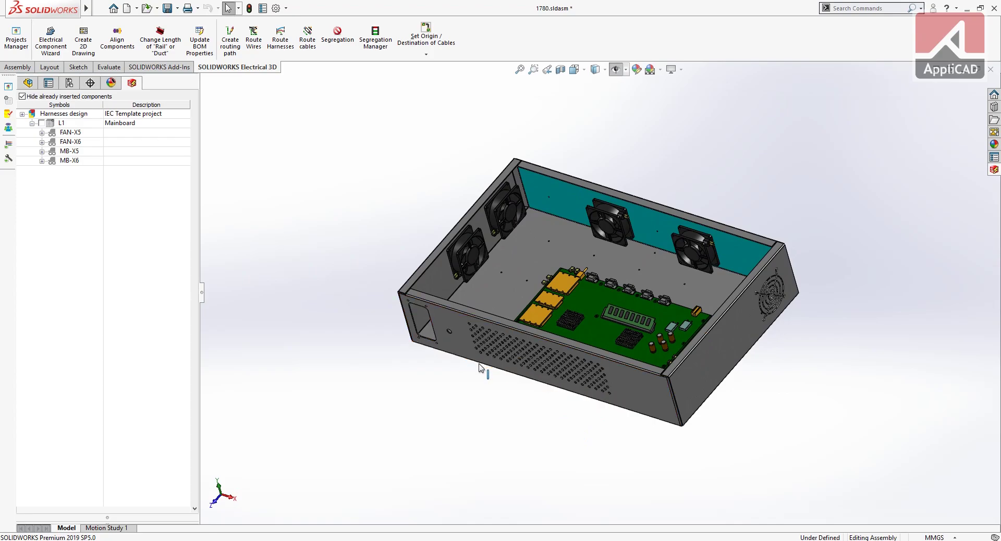
Save the assembly and show it in the standard isometric view, fitted to the viewport
key(ctrl+s)
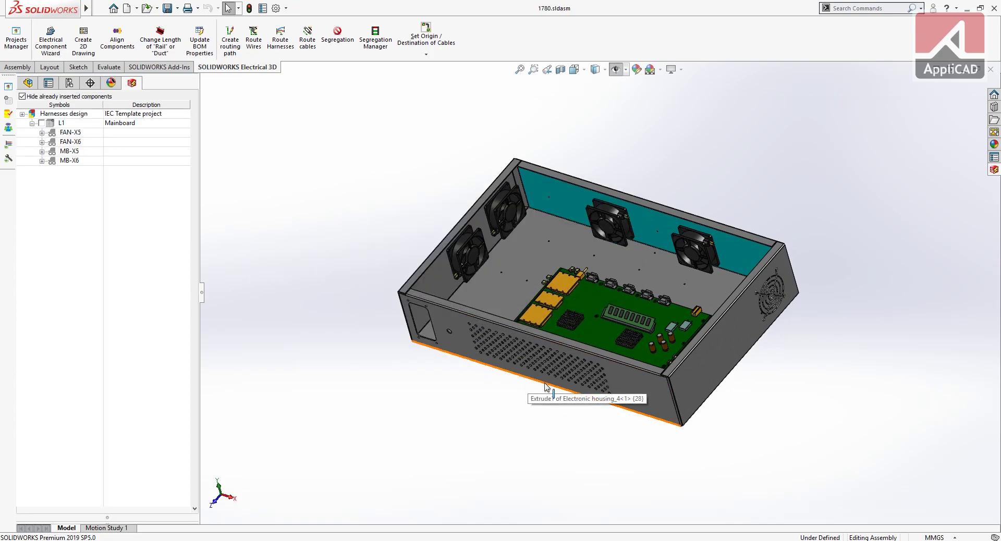
key(ctrl+7)
key(f)
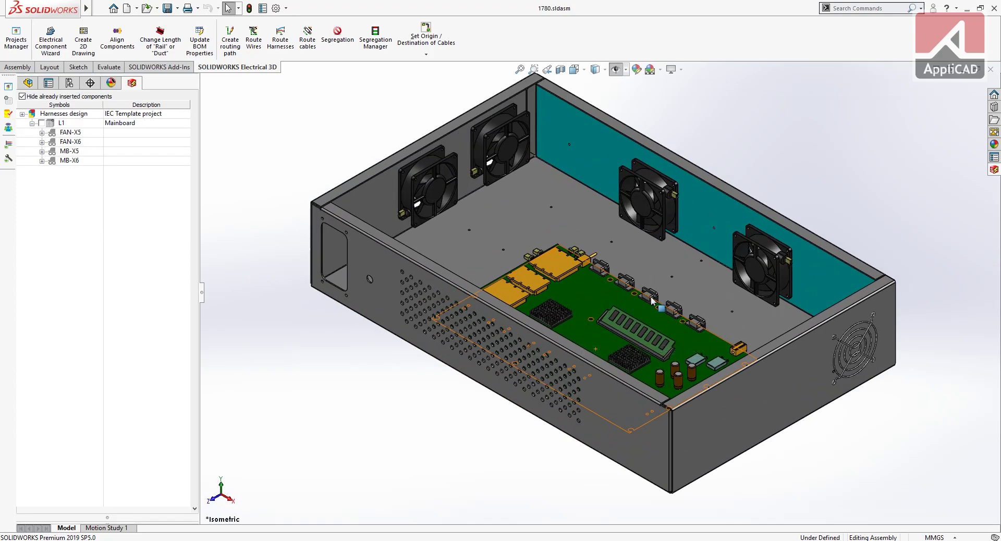
scroll(651, 301, up, 2)
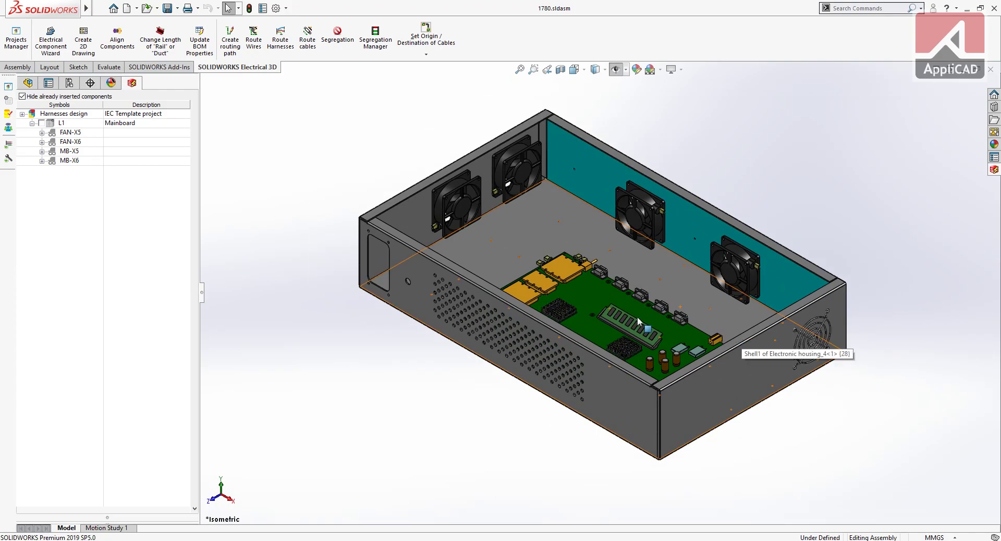
Edit the EW_PATH1 3D sketch from the feature tree and return to the Electrical 3D commands
click(10, 84)
click(74, 468)
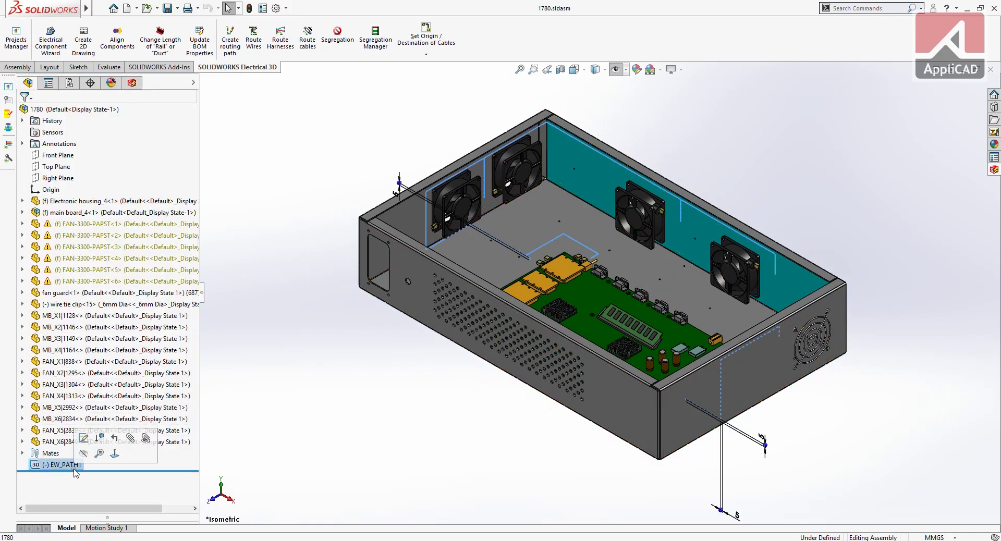
click(82, 438)
scroll(641, 237, down, 2)
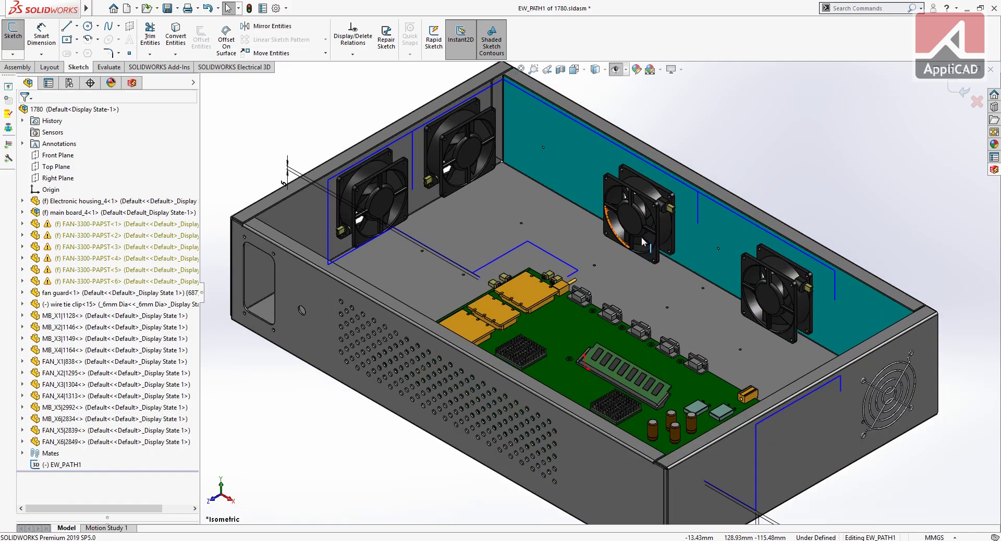
scroll(641, 237, down, 1)
scroll(550, 252, down, 1)
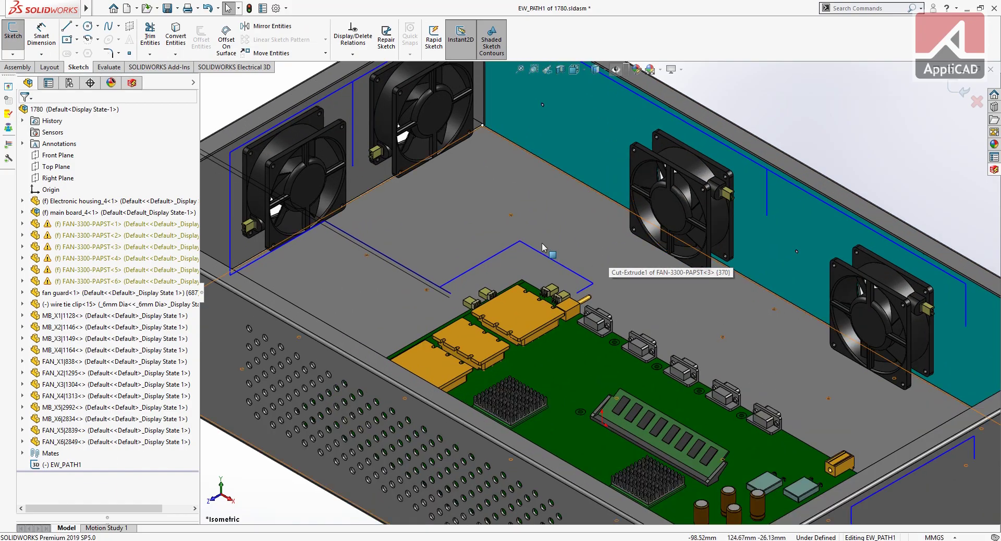
scroll(551, 235, up, 3)
scroll(574, 229, down, 3)
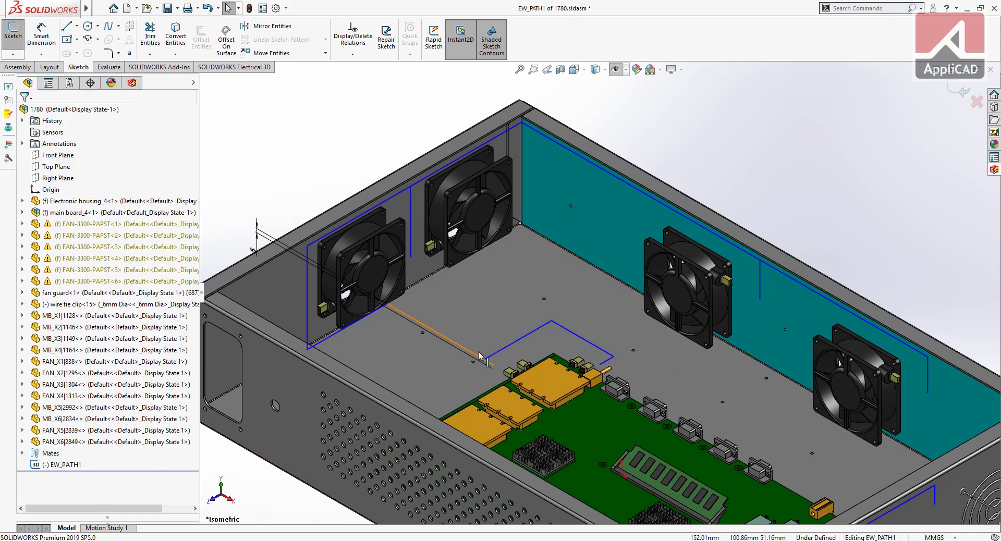
click(235, 68)
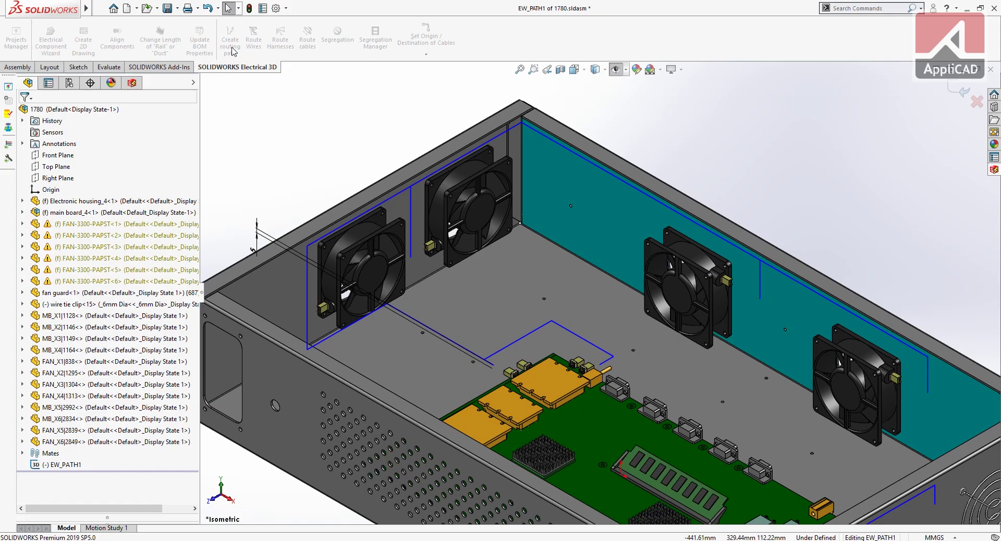
Attempt to start a new routing path from the Electrical 3D toolbar
click(232, 51)
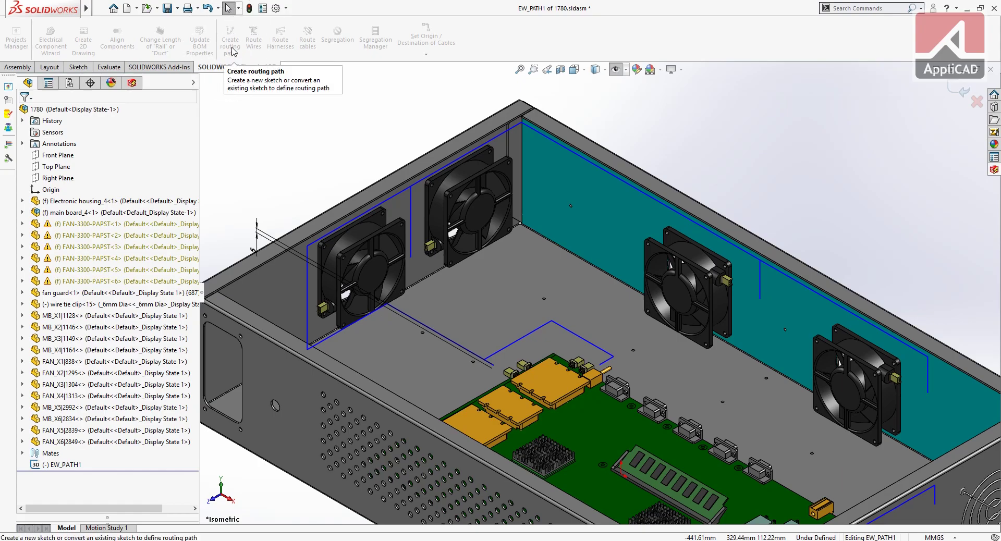
click(233, 51)
click(233, 51)
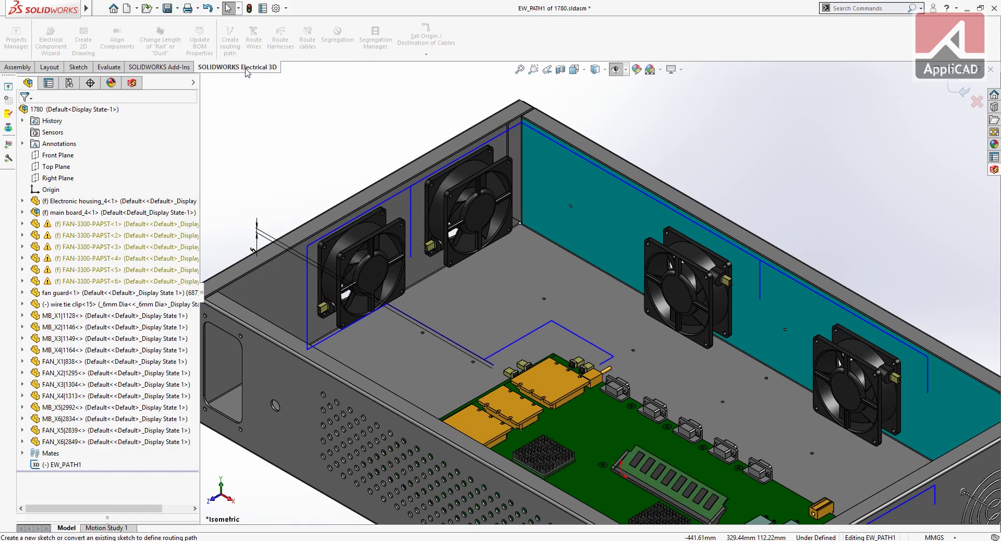
scroll(729, 365, up, 3)
scroll(614, 320, down, 4)
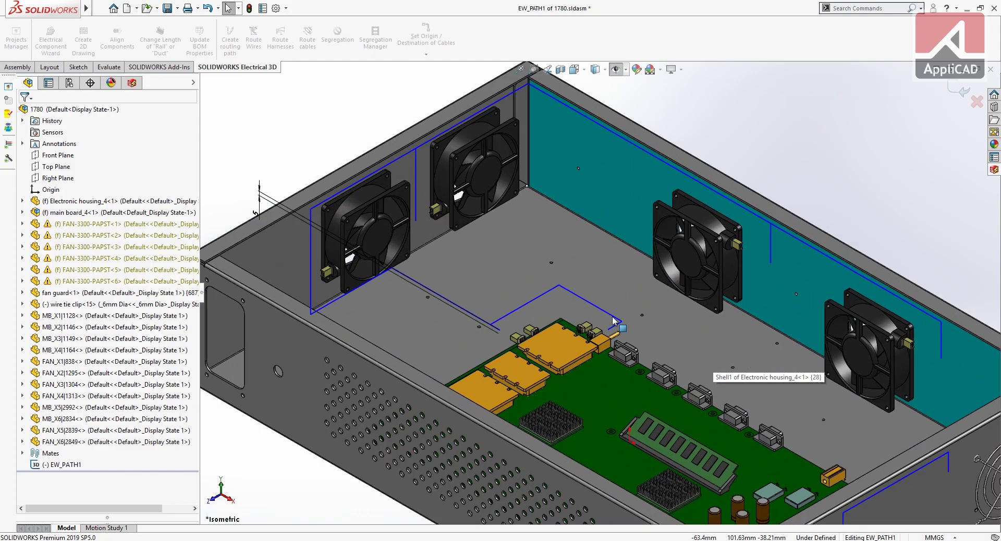
scroll(613, 318, up, 3)
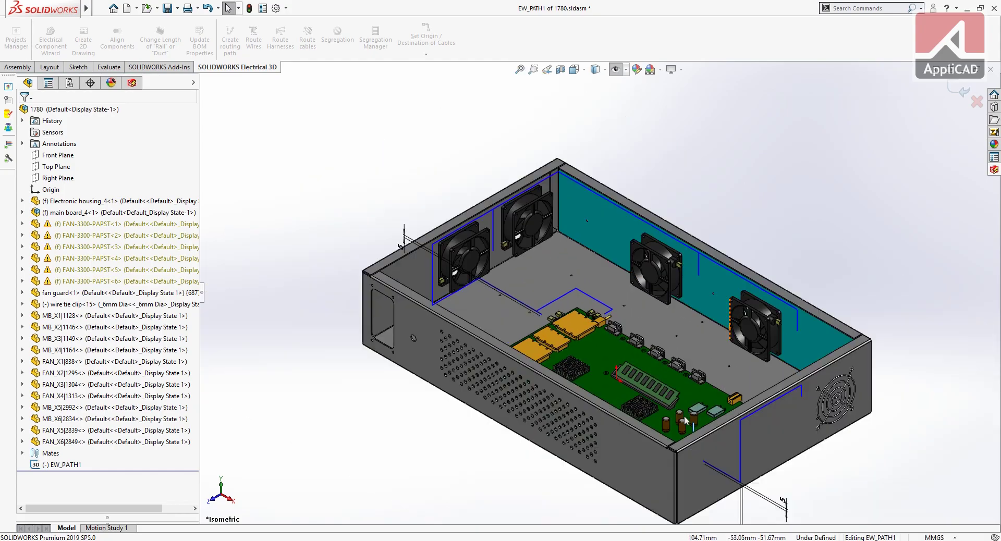
scroll(685, 421, up, 3)
Inspect the path from the isometric view, then exit the EW_PATH1 sketch
mouse_move(685, 422)
middle_down()
mouse_move(735, 395)
mouse_move(662, 454)
mouse_move(676, 453)
mouse_move(649, 226)
middle_up()
scroll(649, 242, down, 2)
scroll(649, 242, down, 3)
scroll(660, 223, down, 2)
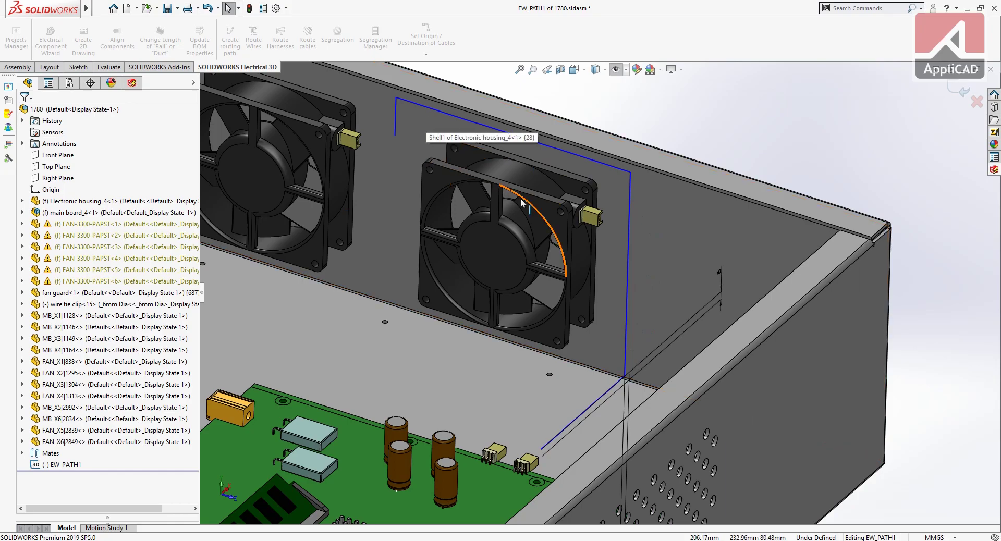
key(f)
key(ctrl+7)
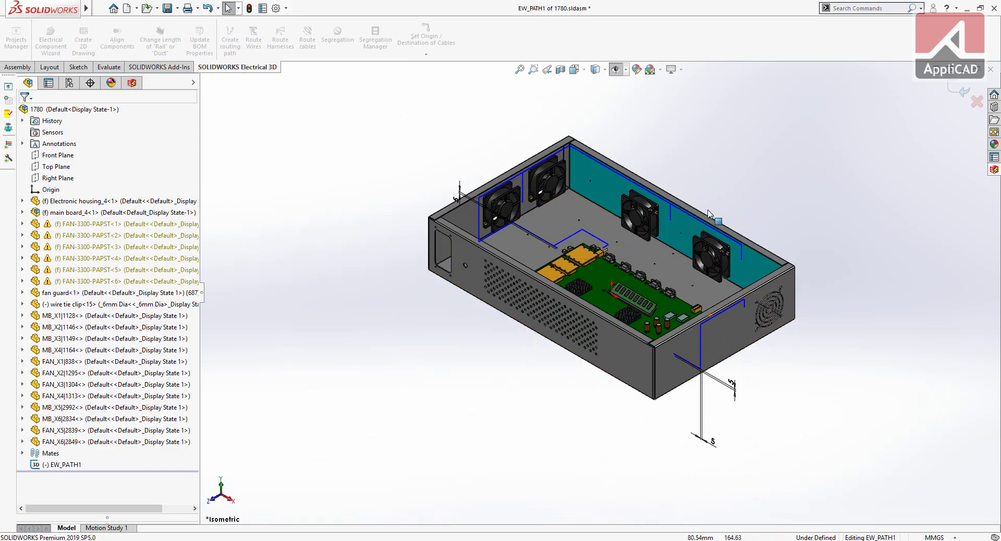
scroll(709, 215, down, 3)
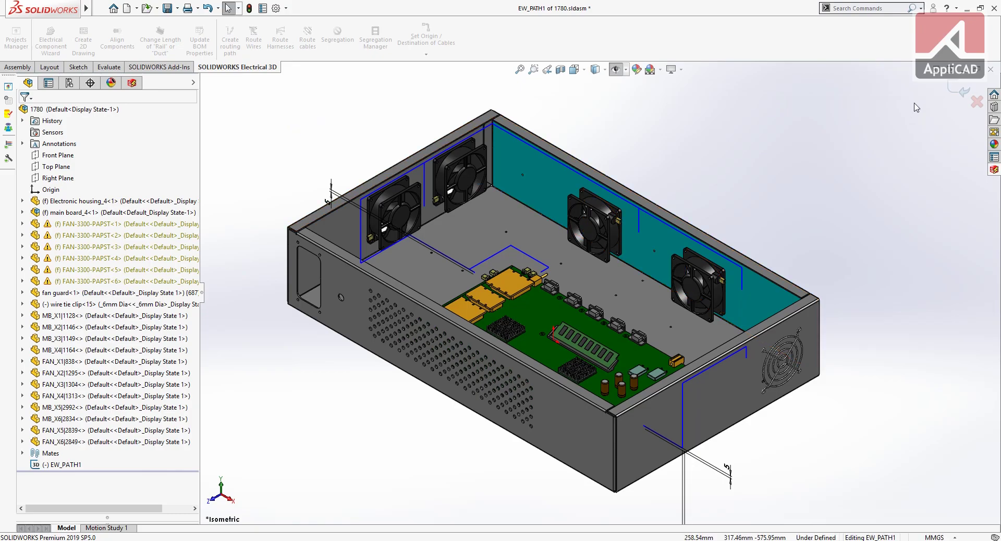
click(948, 91)
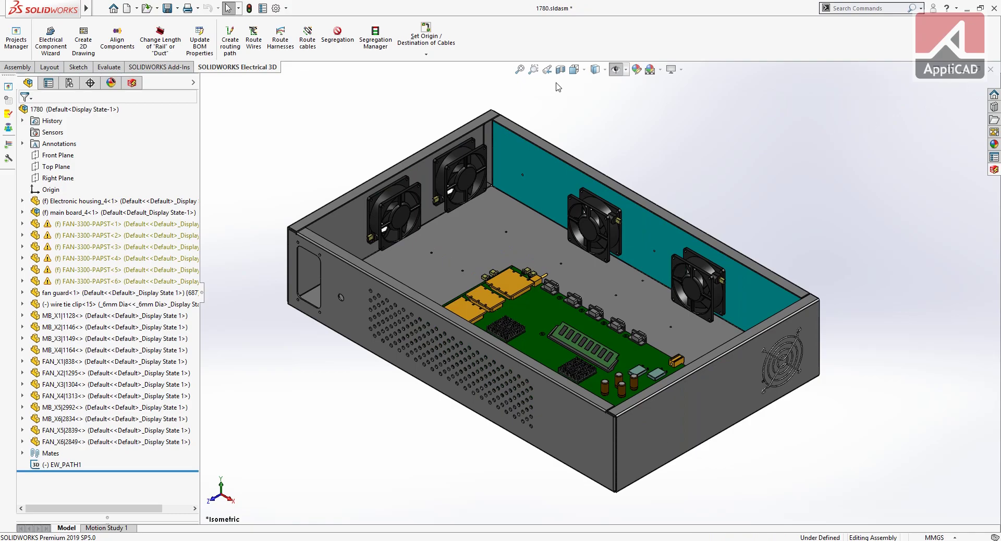
Start Route harnesses for all harnesses following the path, and draw the routing graph
click(282, 42)
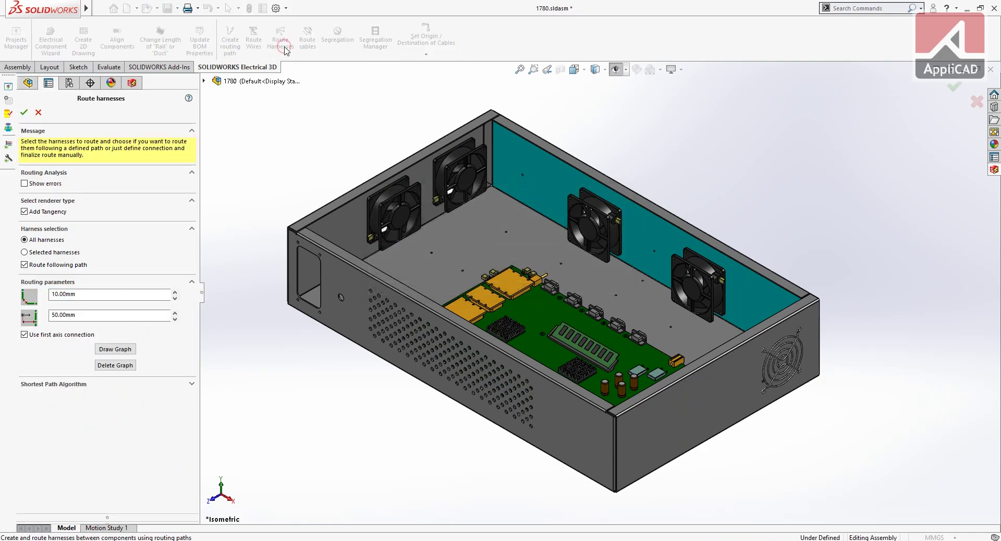
scroll(700, 312, down, 2)
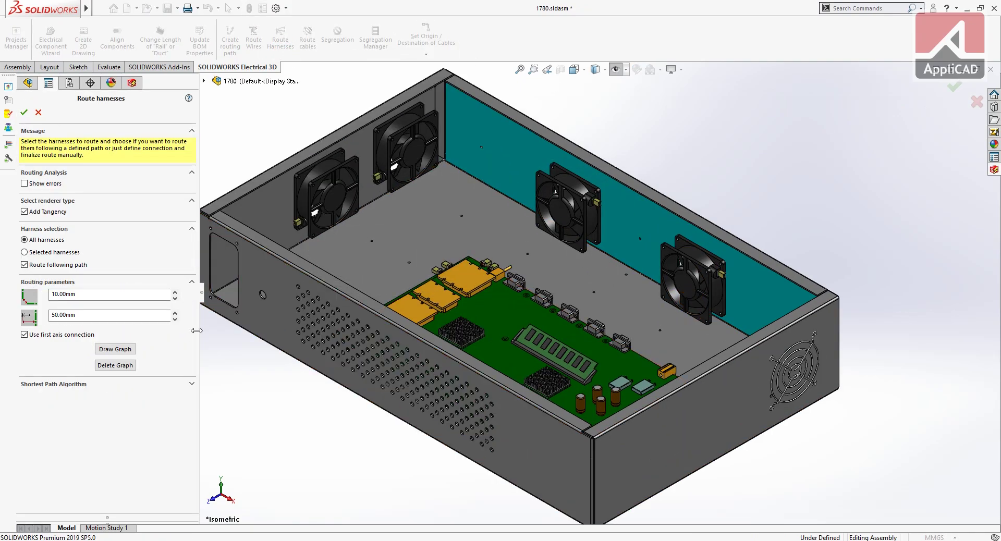
click(118, 349)
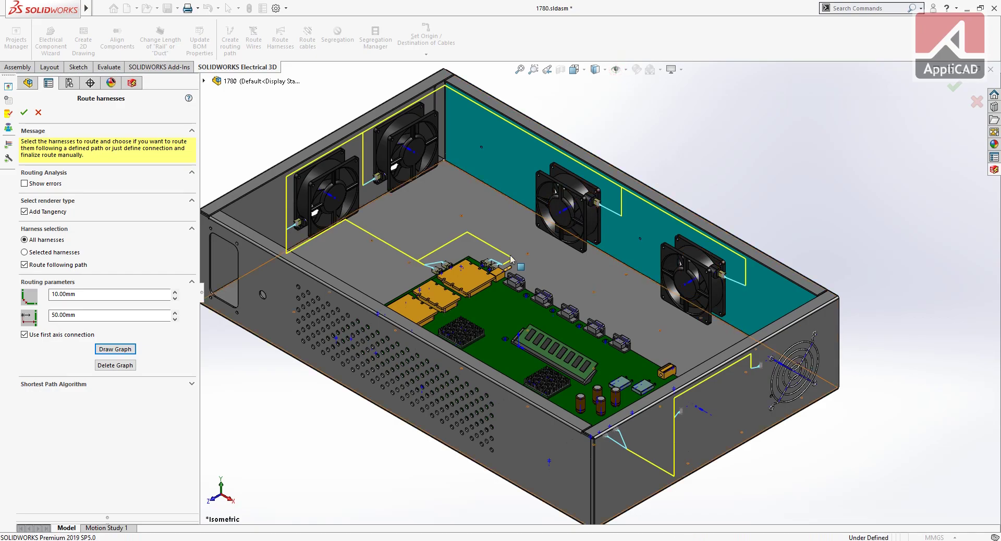
scroll(489, 272, down, 2)
scroll(489, 272, down, 2)
scroll(489, 272, down, 2)
scroll(448, 297, down, 2)
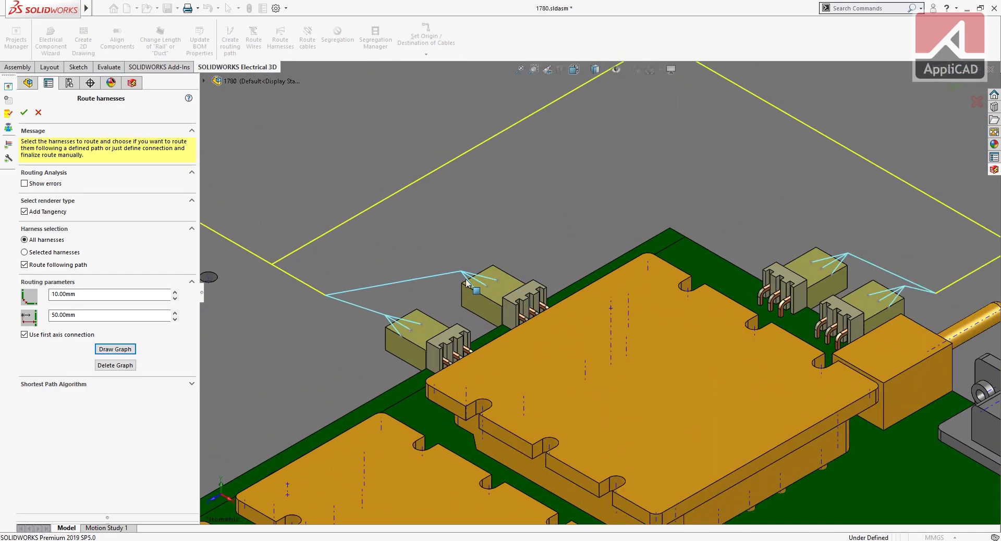
scroll(396, 334, down, 2)
scroll(518, 293, up, 2)
scroll(558, 292, up, 2)
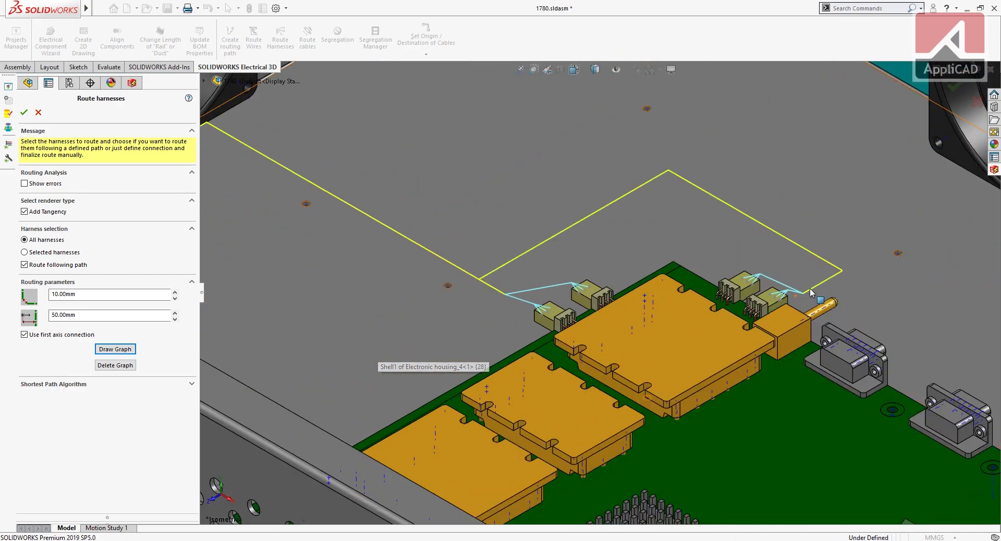
scroll(652, 291, up, 2)
scroll(715, 294, down, 3)
scroll(713, 293, down, 2)
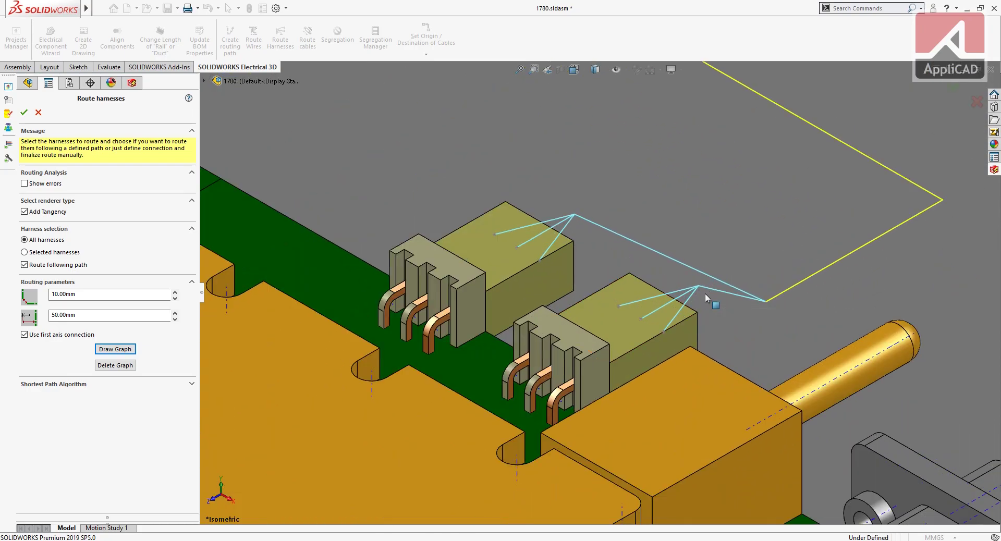
scroll(701, 292, up, 2)
scroll(636, 276, up, 2)
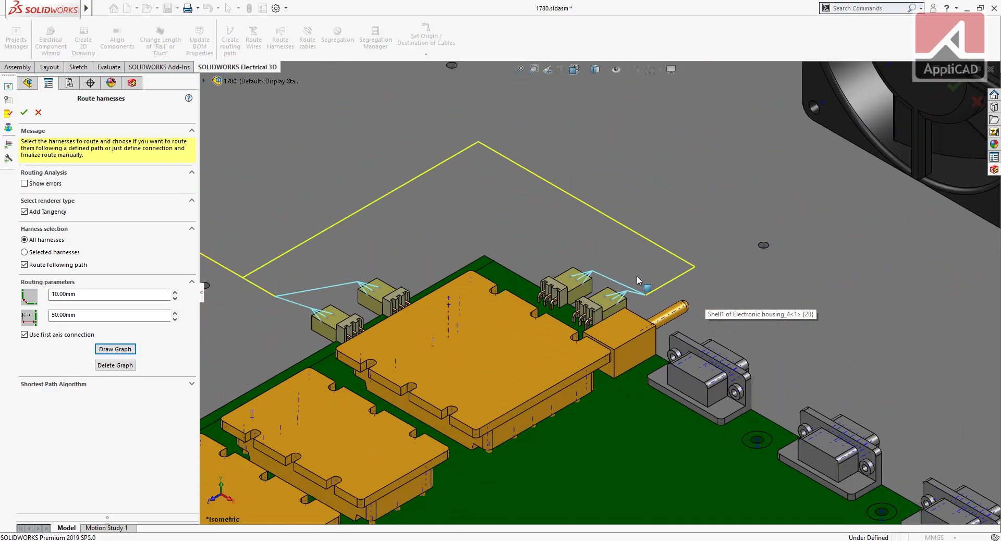
scroll(621, 271, up, 2)
scroll(622, 269, up, 2)
scroll(622, 270, up, 3)
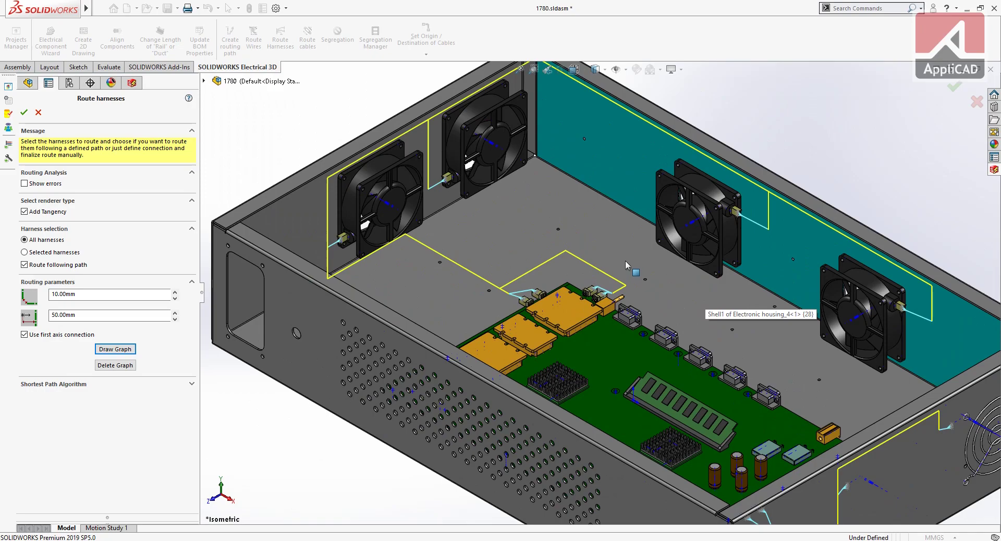
scroll(625, 261, up, 2)
Orbit and zoom around the enclosure to inspect the graph, returning to the isometric view
mouse_move(631, 305)
middle_down()
mouse_move(664, 275)
mouse_move(776, 306)
middle_up()
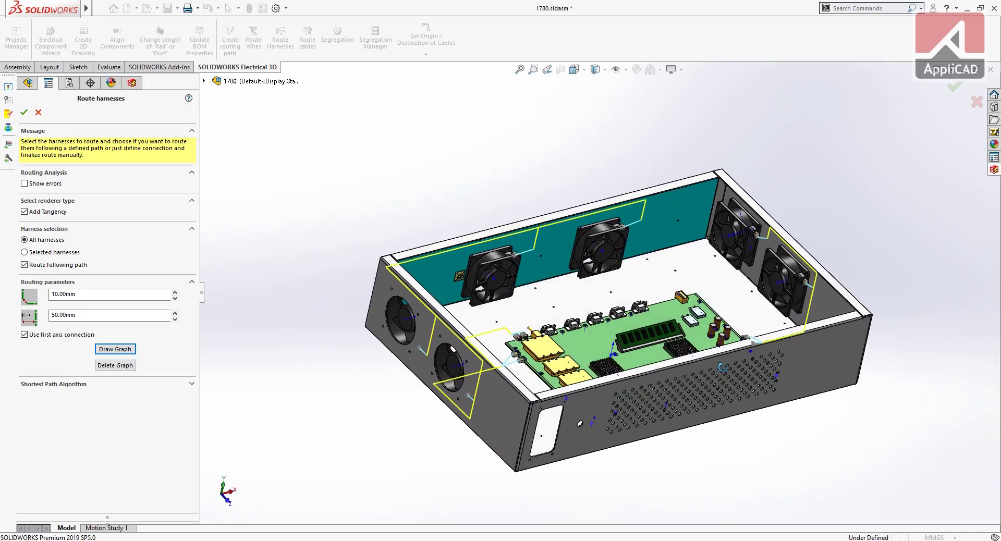
scroll(777, 306, down, 3)
scroll(777, 307, down, 2)
scroll(777, 307, down, 2)
scroll(721, 404, down, 2)
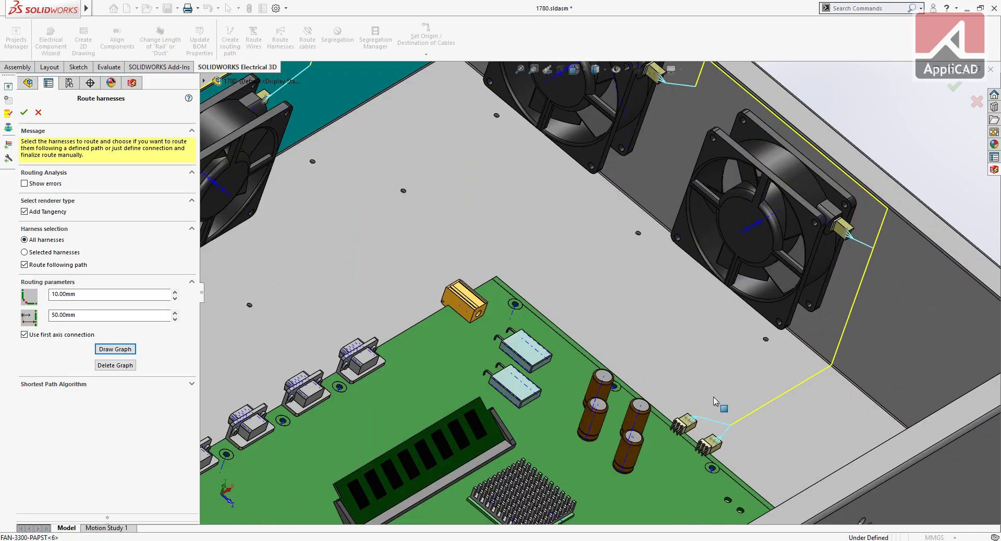
scroll(703, 427, down, 3)
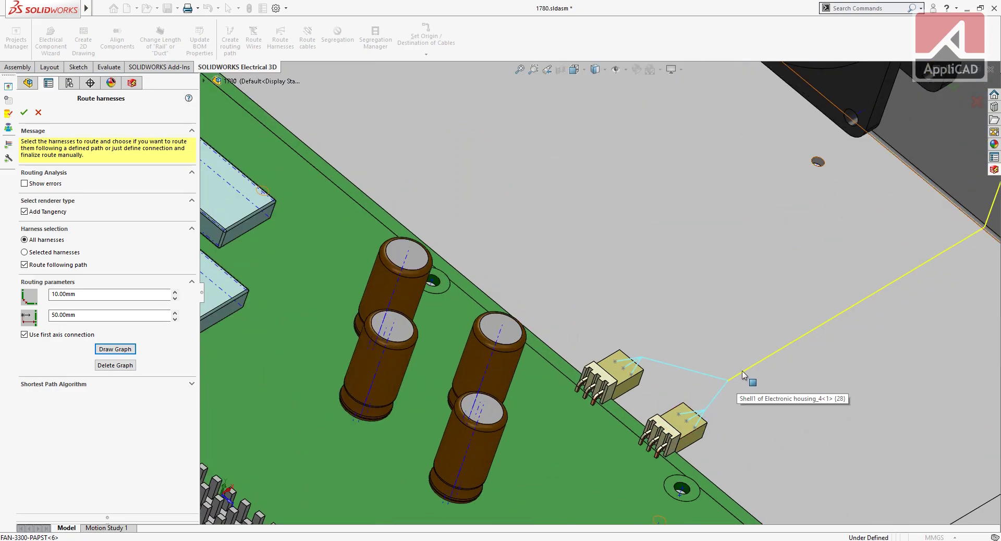
scroll(782, 349, up, 3)
scroll(840, 245, up, 2)
scroll(726, 161, down, 3)
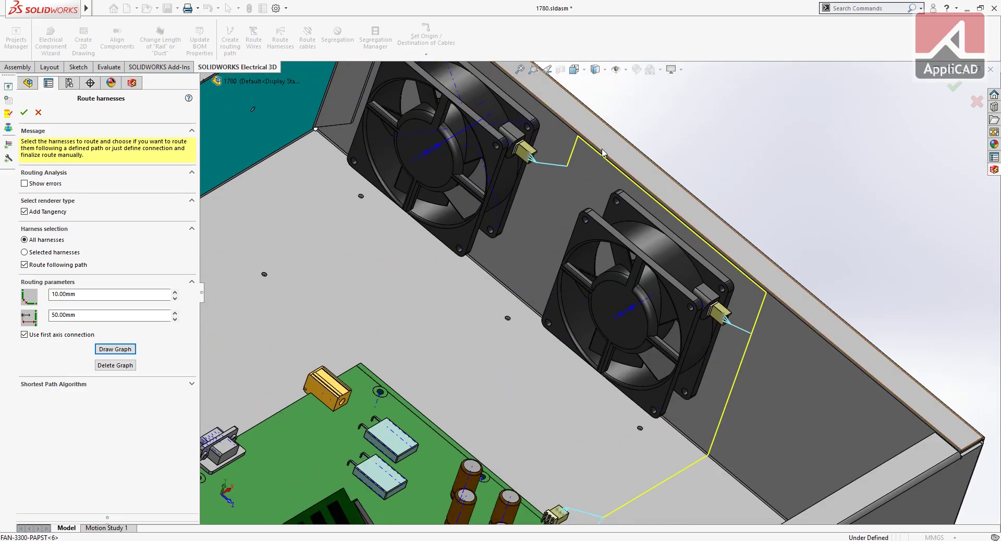
scroll(711, 294, down, 2)
key(ctrl+7)
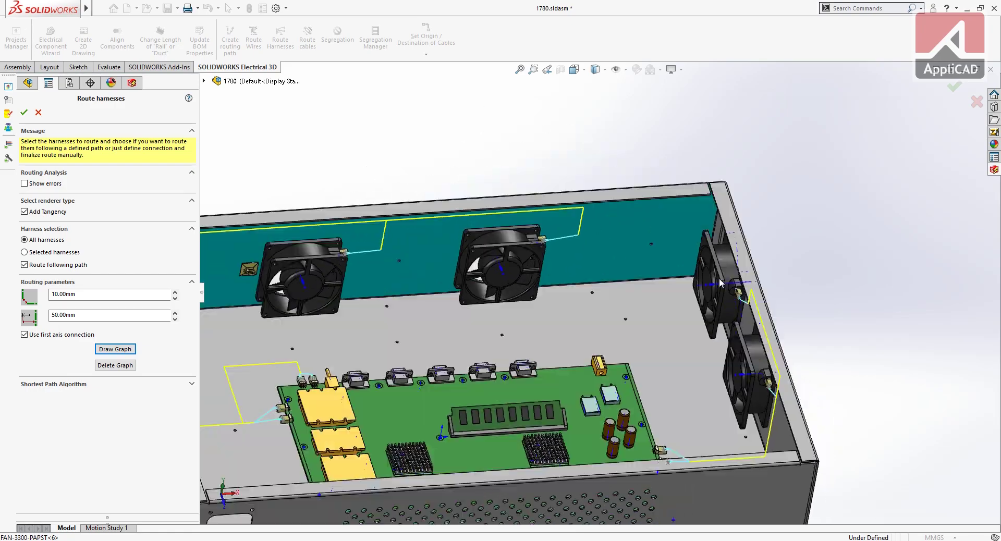
scroll(642, 180, down, 3)
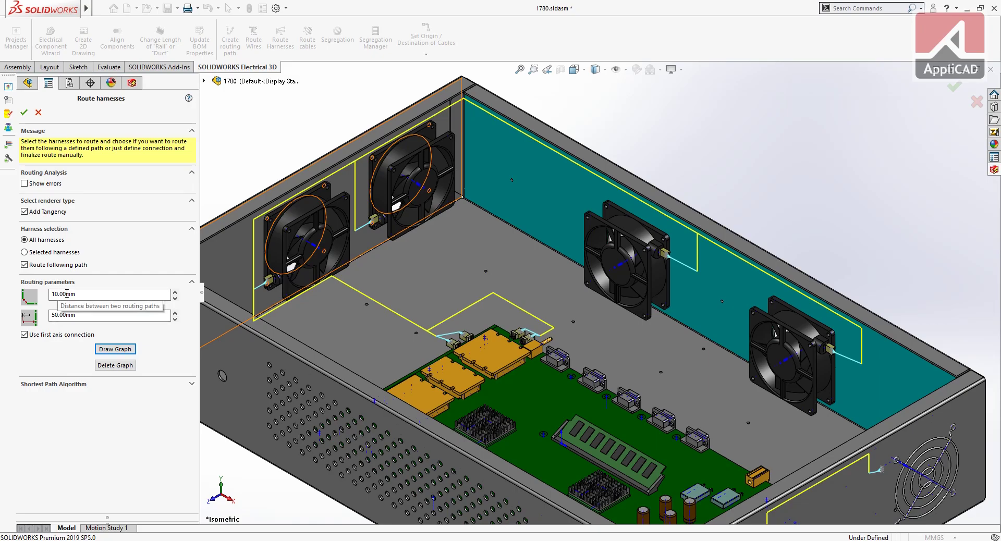
Delete the drawn routing graph, zoom to fit, and confirm Route harnesses to start routing
click(115, 348)
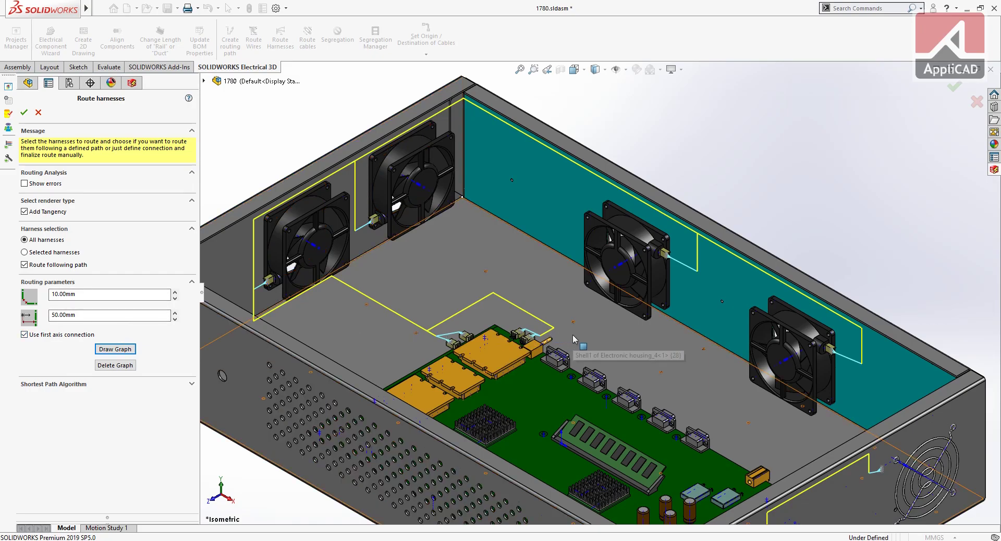
click(130, 365)
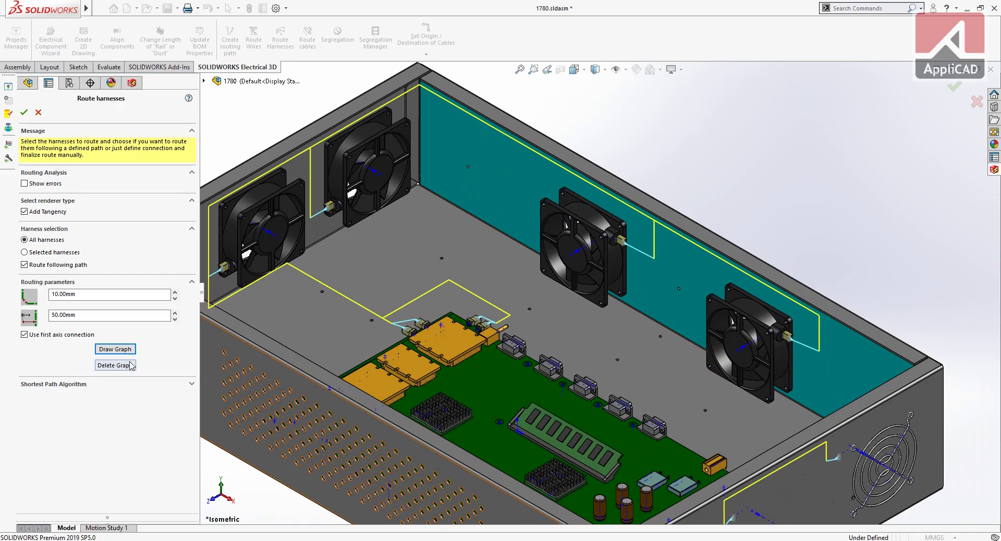
click(130, 365)
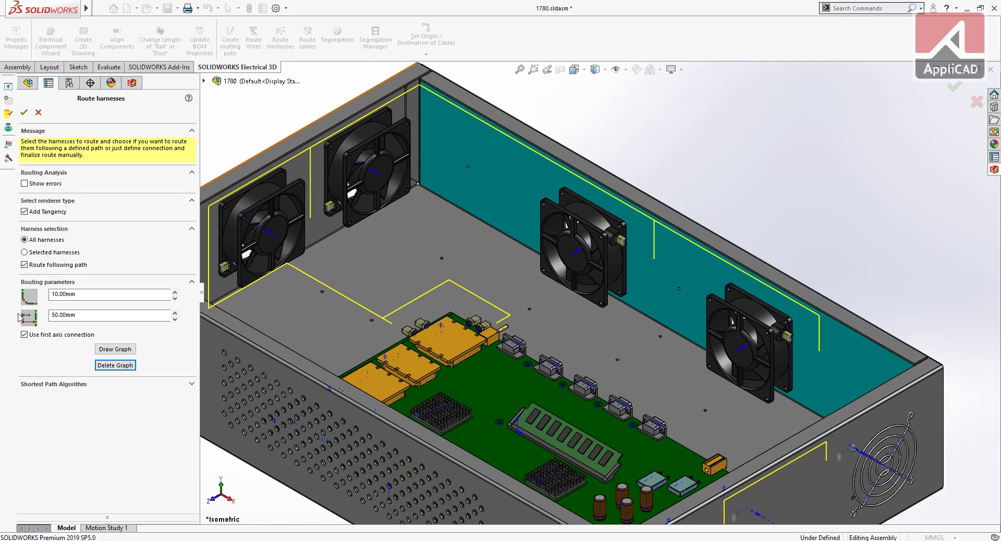
key(f)
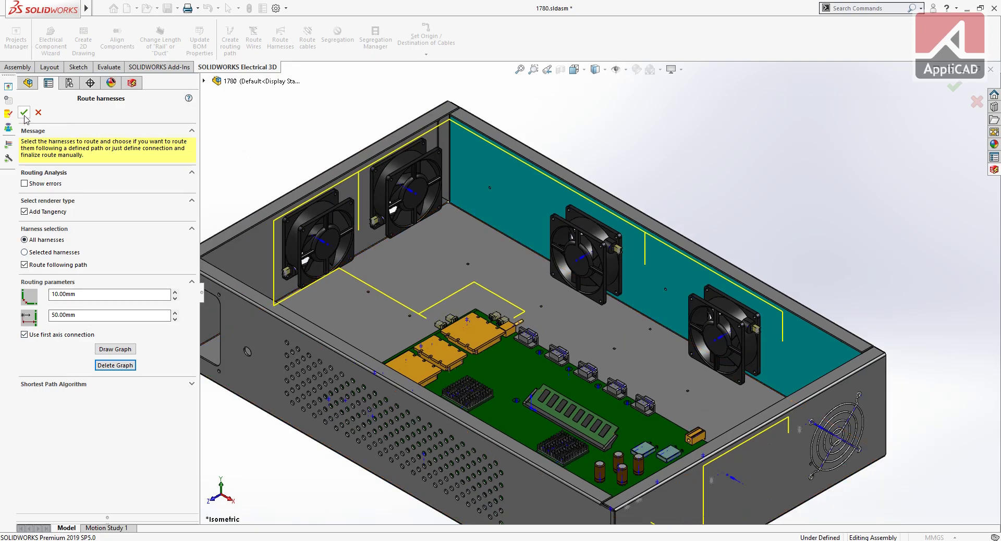
click(23, 113)
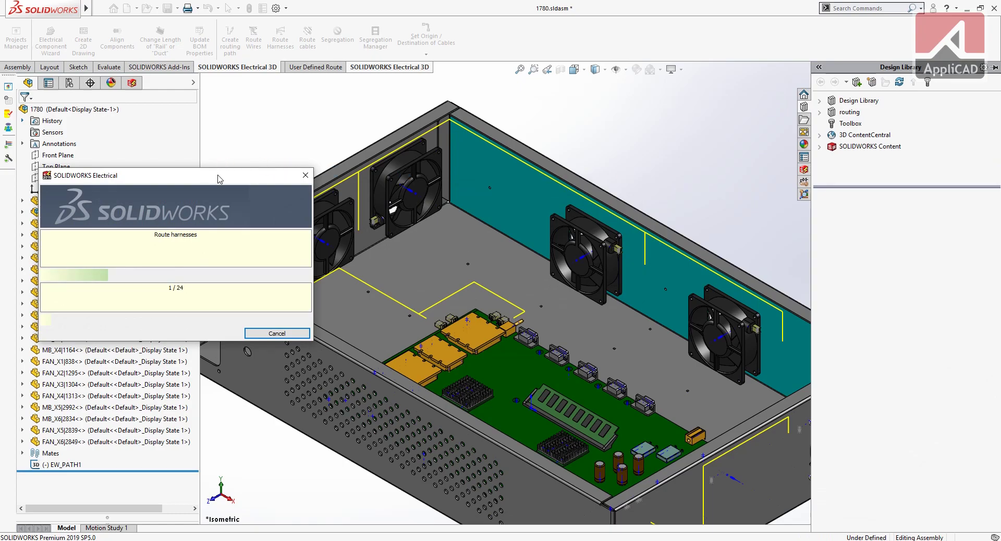
Move the routing progress window aside while all 24 harness routes generate
drag(219, 179, 174, 109)
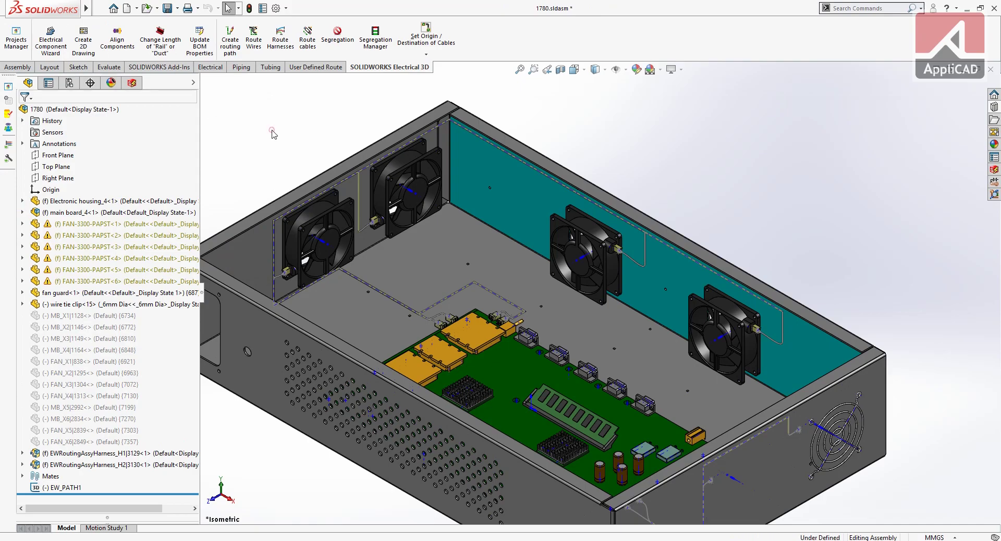
Hide sketches through Hide/Show Items so the routing path lines disappear
click(625, 71)
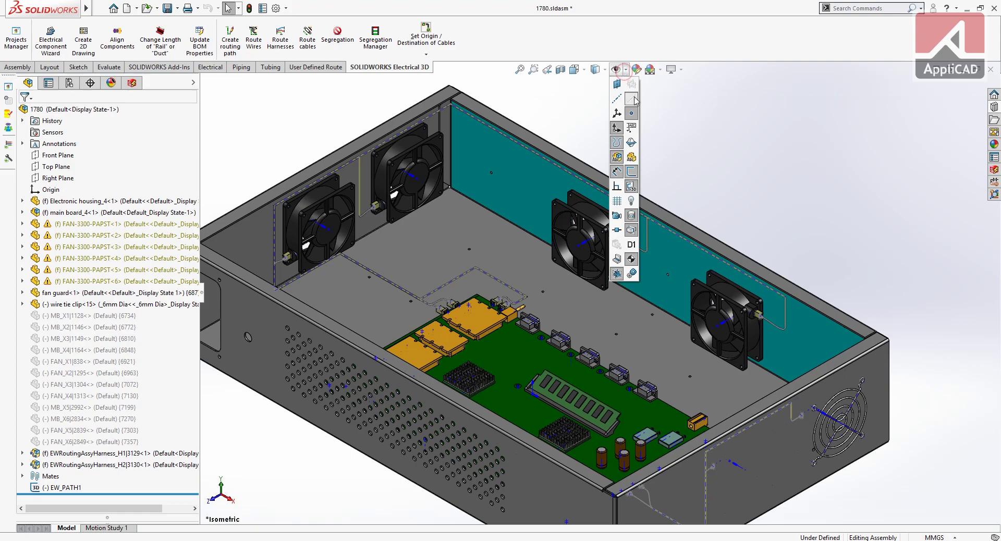
click(632, 168)
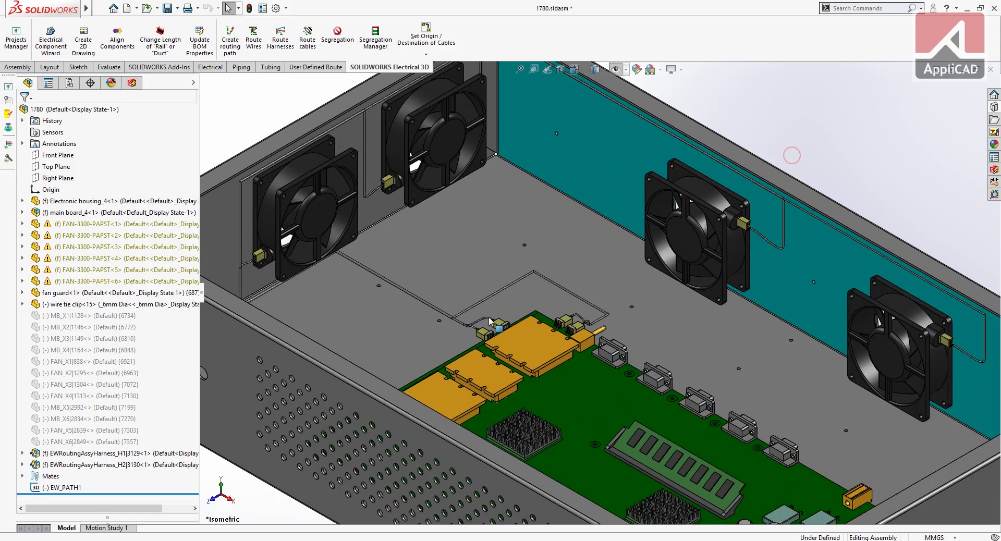
scroll(480, 335, down, 5)
scroll(536, 314, down, 4)
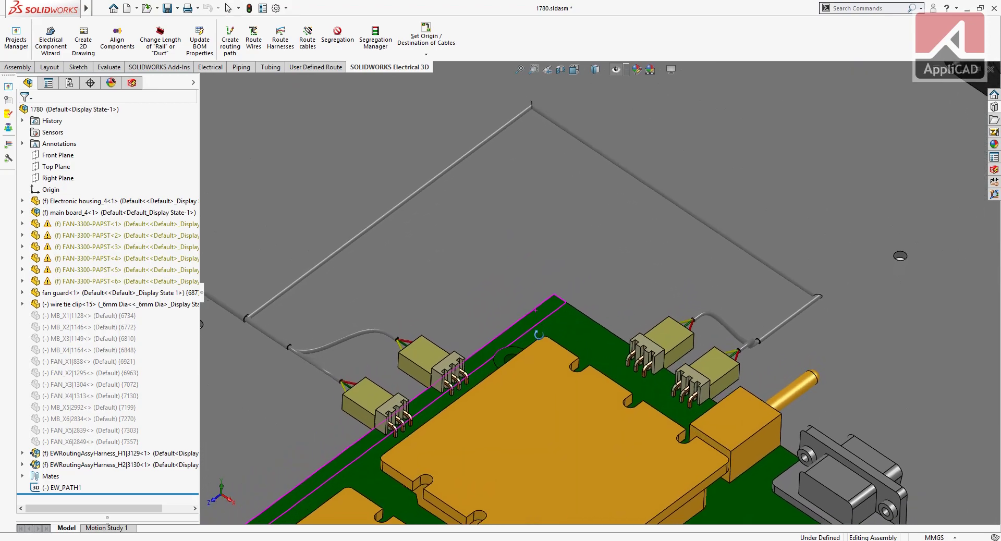
Zoom and orbit around the board connectors and a fan to inspect the routed cables
middle_drag(536, 313, 502, 349)
scroll(446, 344, down, 2)
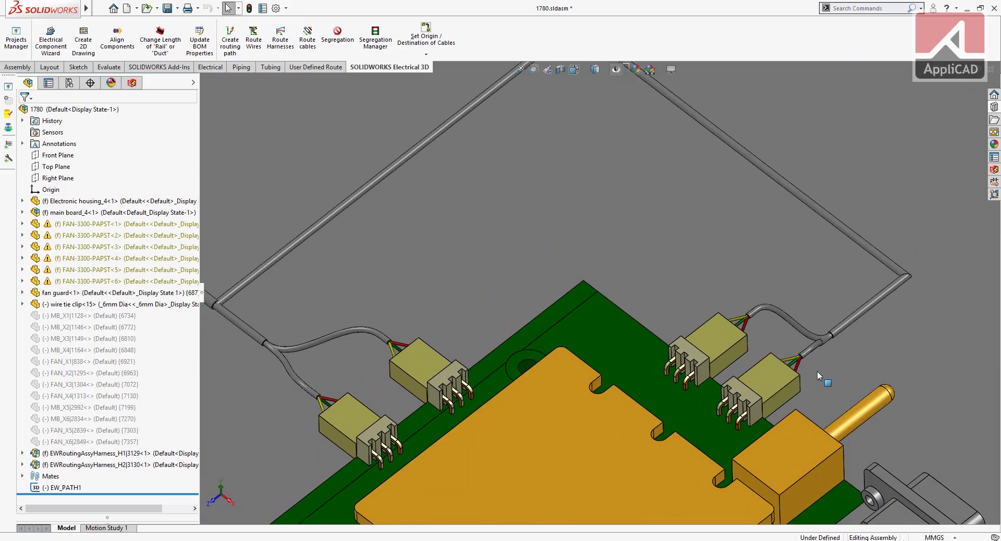
scroll(772, 349, up, 2)
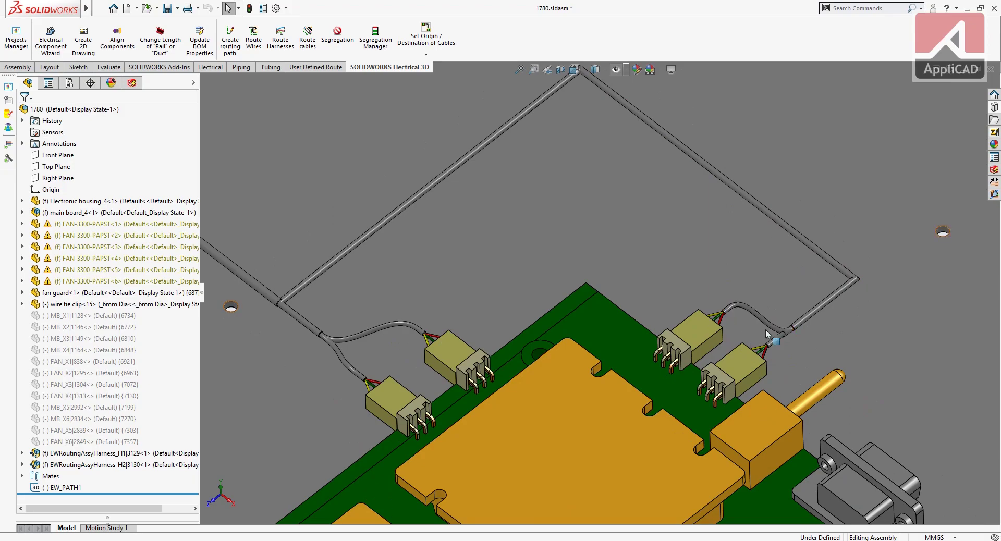
scroll(394, 230, down, 1)
scroll(338, 355, up, 3)
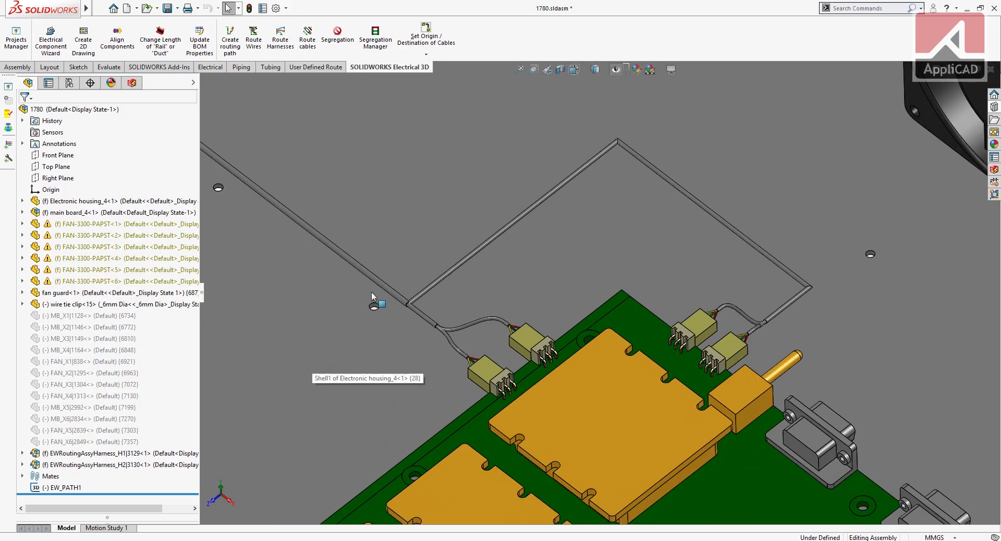
scroll(396, 282, up, 3)
middle_drag(418, 272, 443, 290)
scroll(444, 289, down, 2)
scroll(358, 303, down, 2)
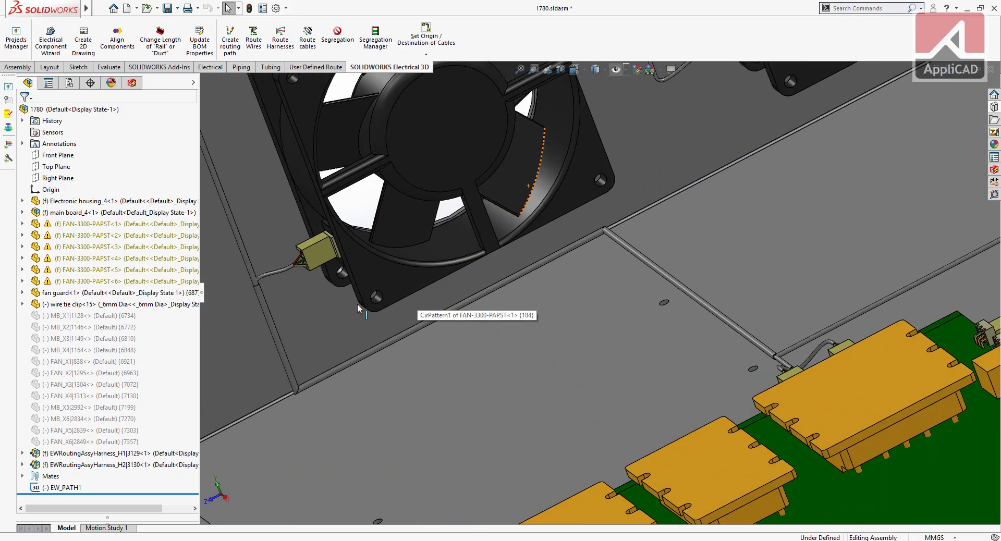
scroll(328, 290, up, 1)
scroll(292, 245, up, 2)
scroll(693, 185, up, 2)
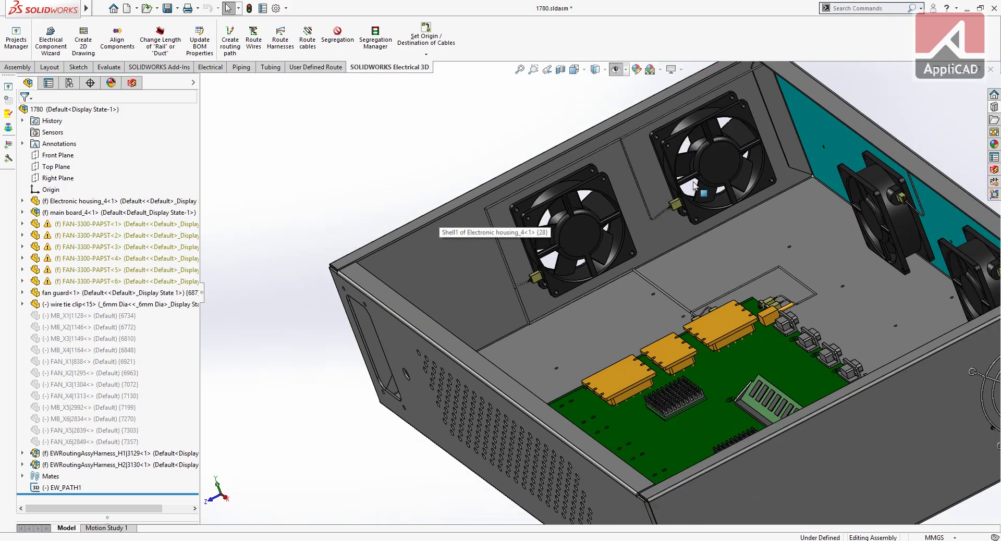
scroll(693, 185, down, 2)
scroll(611, 292, down, 2)
scroll(736, 237, up, 3)
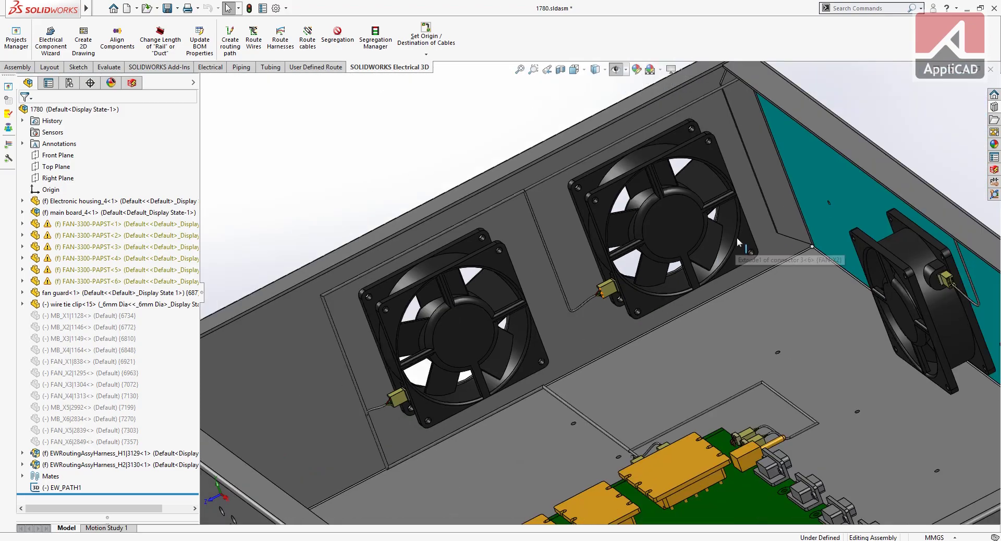
scroll(736, 237, up, 3)
Orbit toward the teal-wall fans, then to a top-down board view, to check cable runs
middle_drag(737, 236, 886, 271)
scroll(922, 287, down, 4)
scroll(843, 317, down, 2)
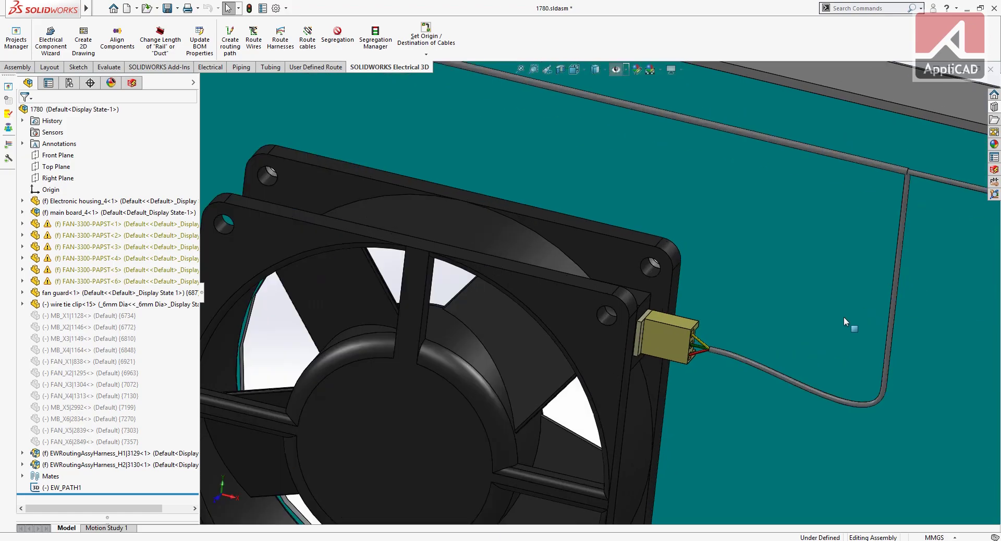
scroll(844, 317, up, 2)
scroll(771, 361, up, 3)
scroll(848, 393, down, 1)
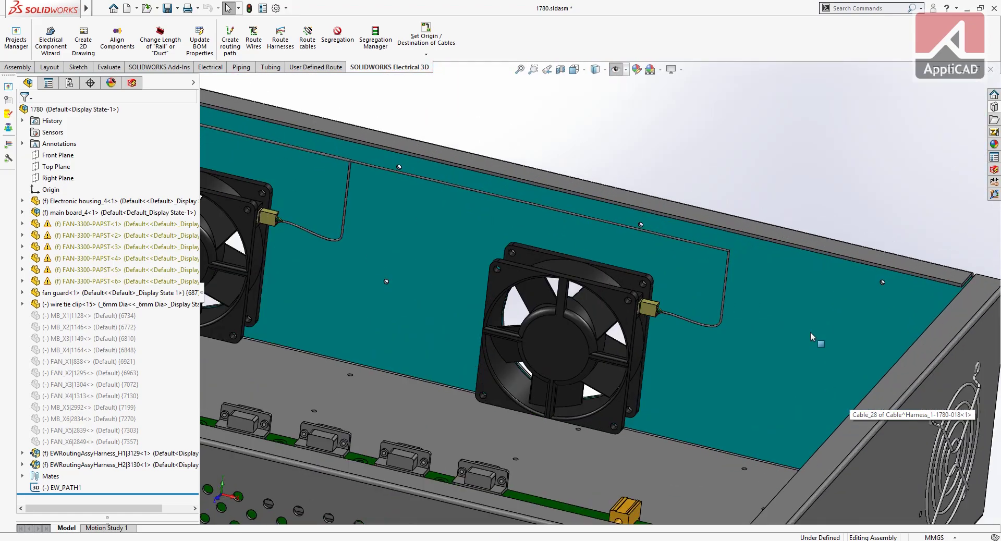
scroll(601, 285, down, 2)
scroll(592, 312, up, 5)
scroll(422, 306, up, 3)
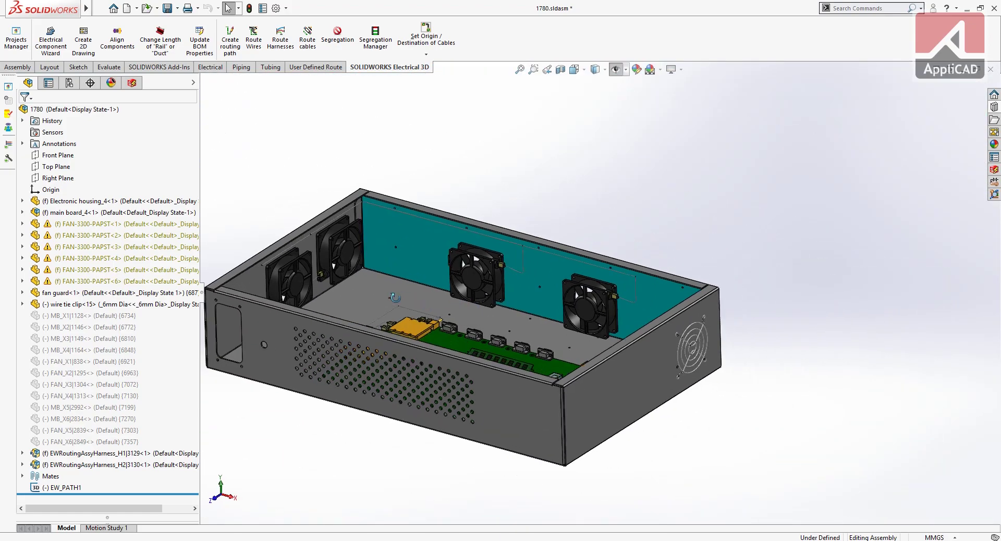
middle_drag(394, 298, 521, 313)
scroll(521, 313, down, 2)
scroll(527, 311, down, 2)
scroll(528, 309, down, 2)
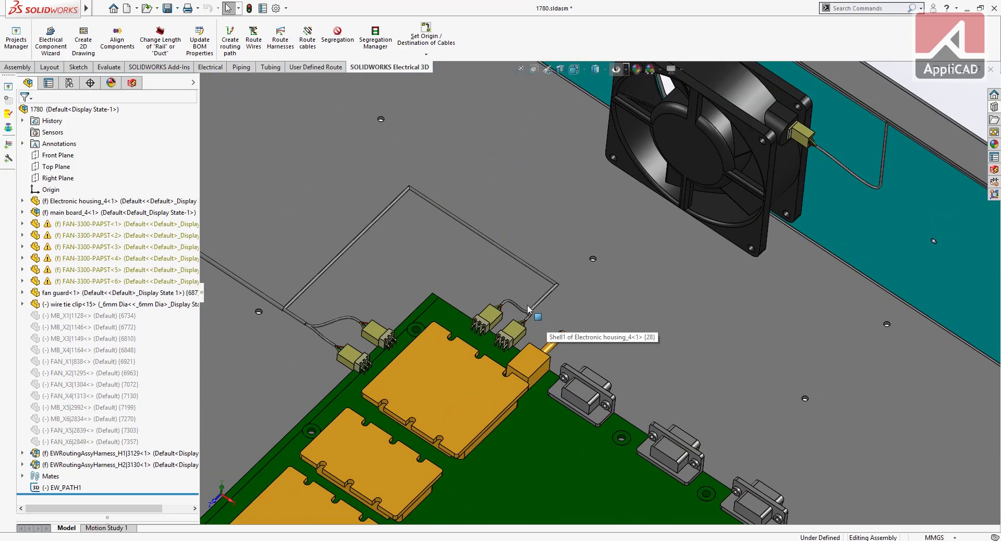
scroll(528, 309, down, 2)
scroll(573, 298, down, 1)
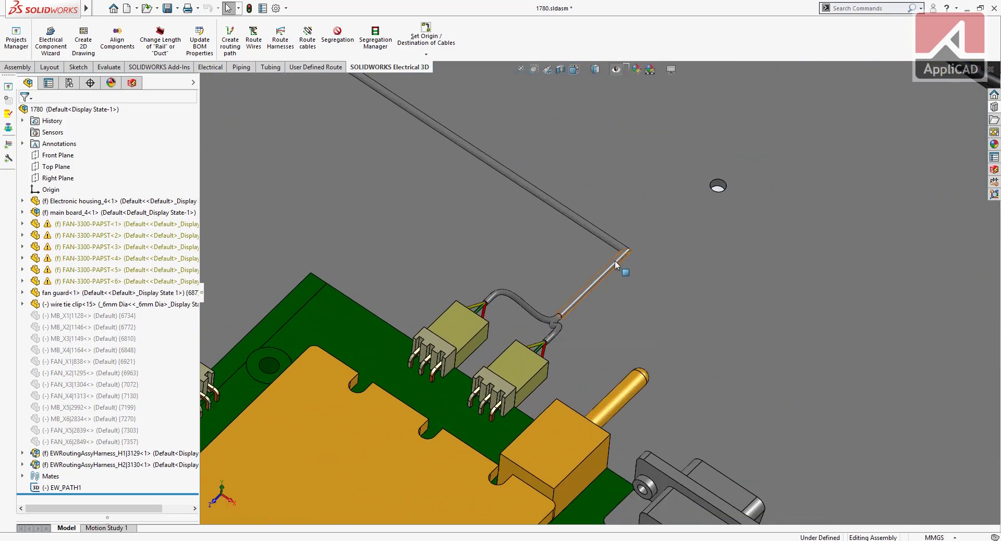
scroll(574, 277, up, 3)
scroll(414, 300, down, 2)
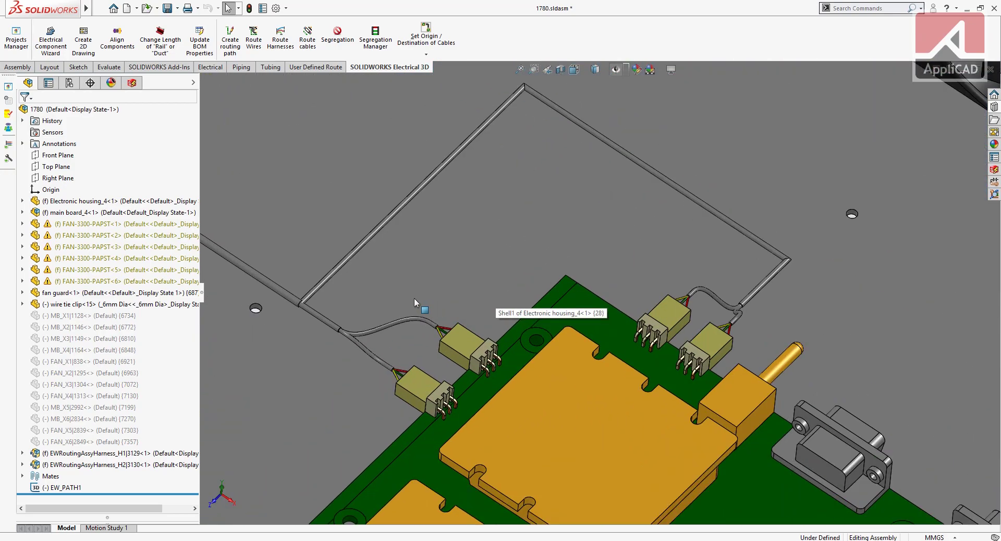
Edit the route sketch of the cable leaving the board connectors
click(316, 313)
right_click(316, 311)
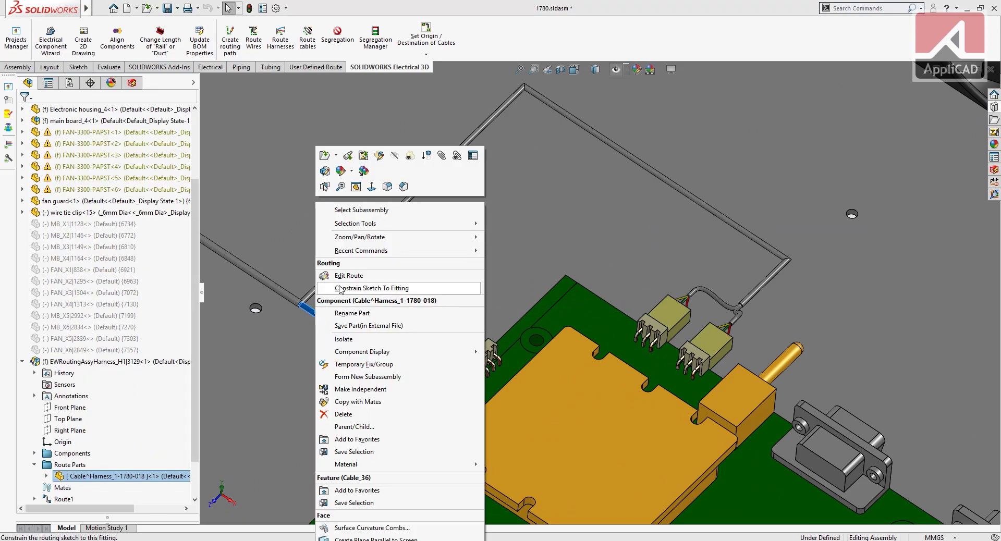
click(340, 289)
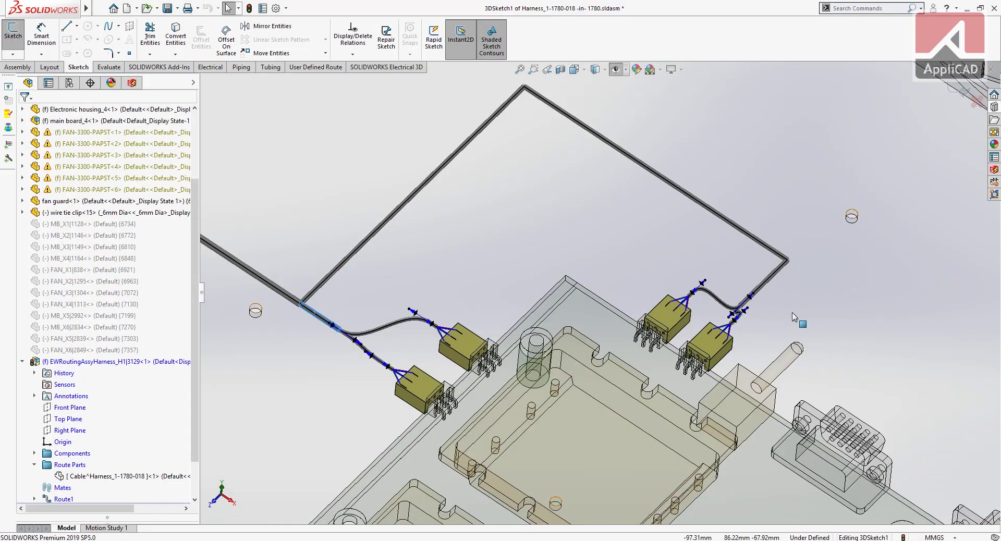
scroll(793, 316, down, 3)
scroll(766, 286, down, 3)
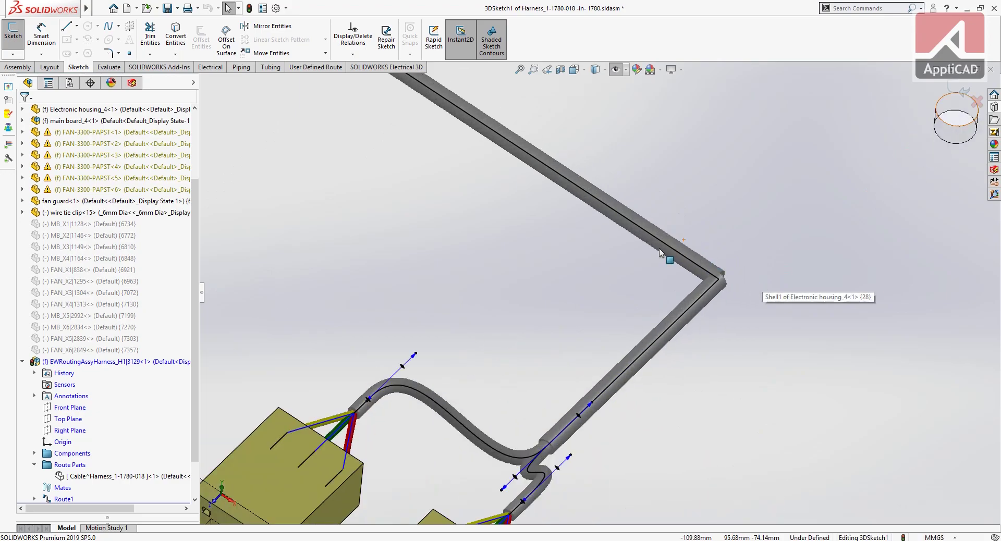
Delete the Fixed19 and Fixed13 relations from the route splines
click(695, 293)
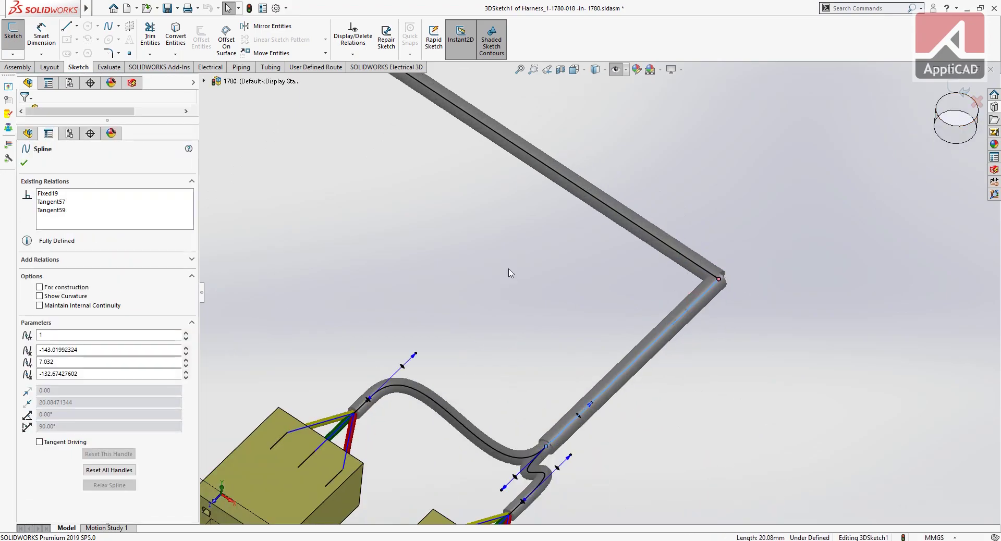
click(42, 199)
key(Delete)
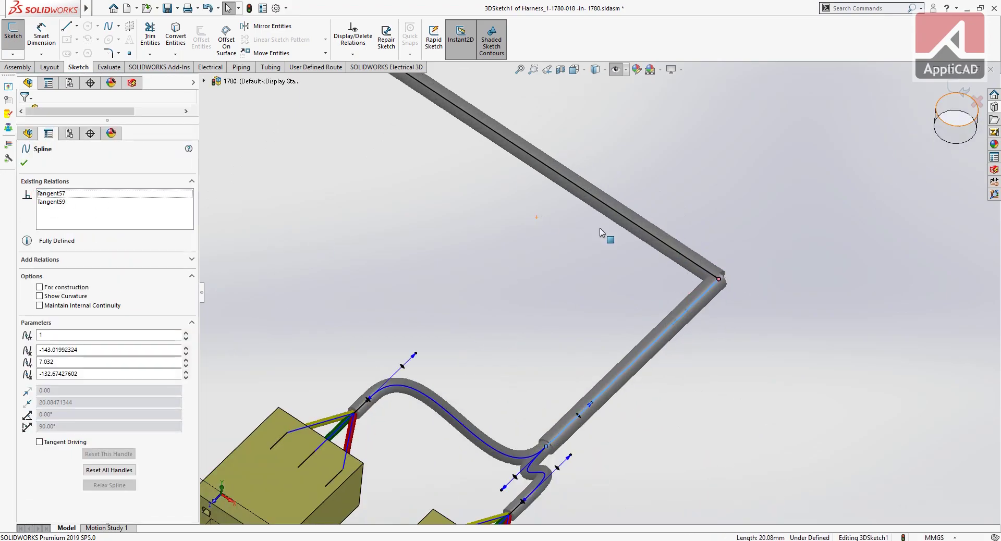
click(644, 229)
click(77, 197)
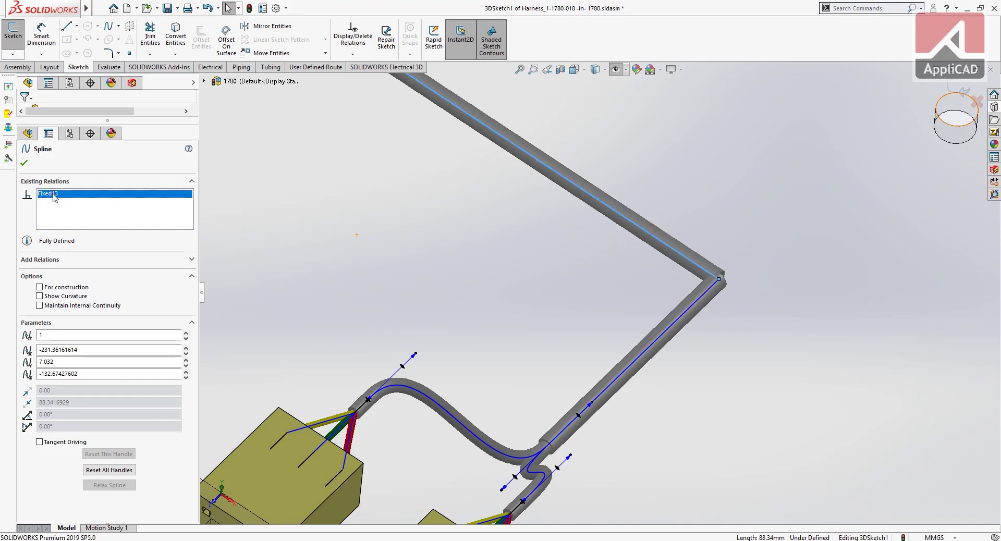
key(Delete)
Make the two route splines tangent and drag the spline end onto the corner
click(713, 286)
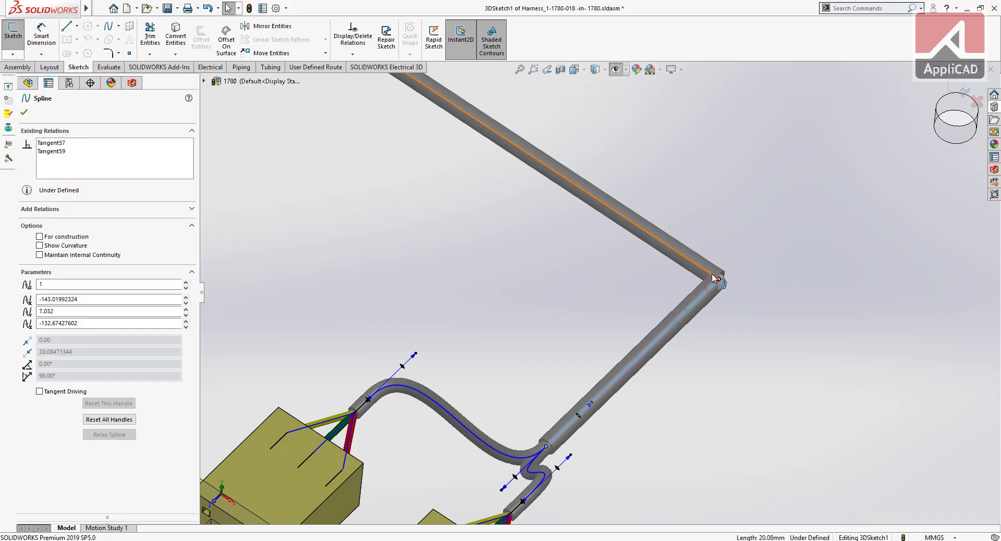
ctrl+click(715, 280)
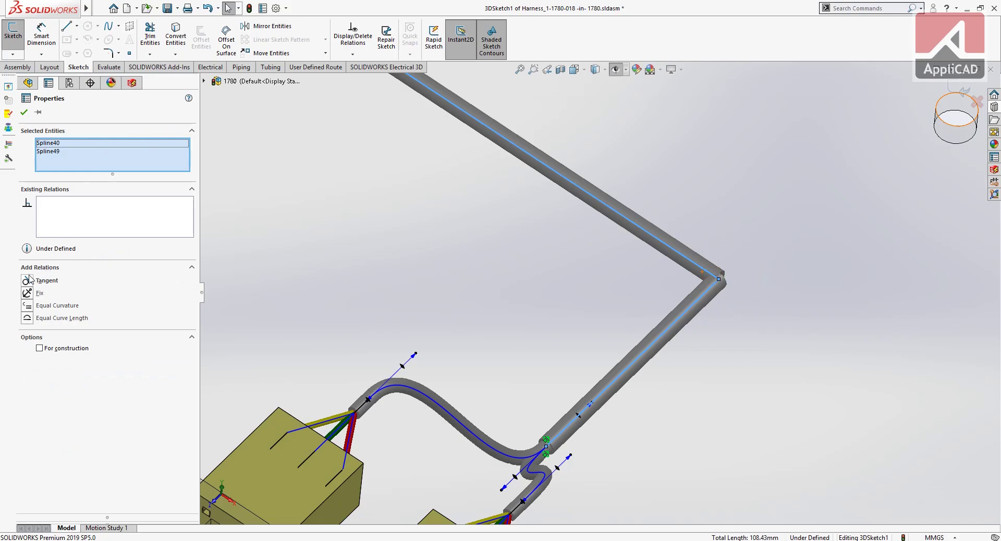
click(31, 280)
key(Escape)
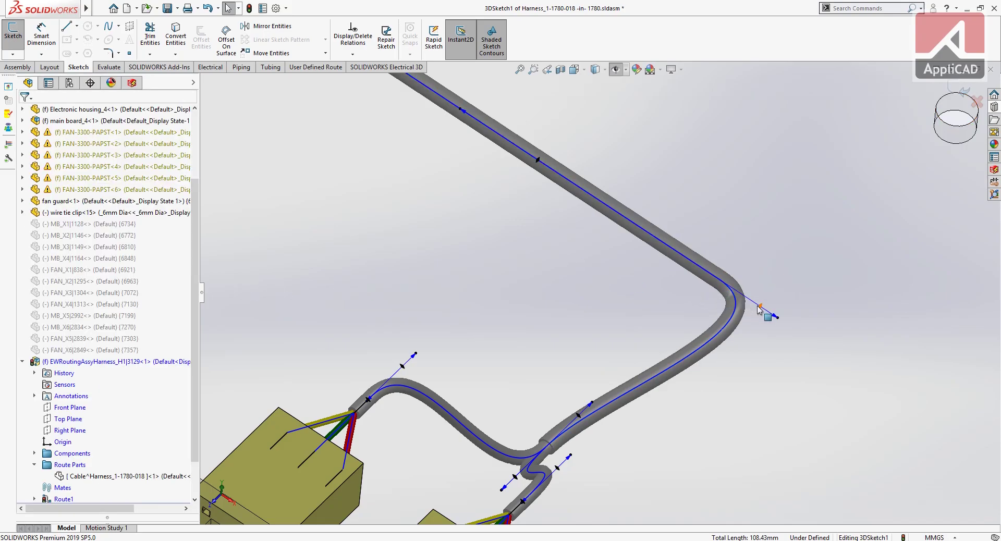
drag(776, 320, 746, 300)
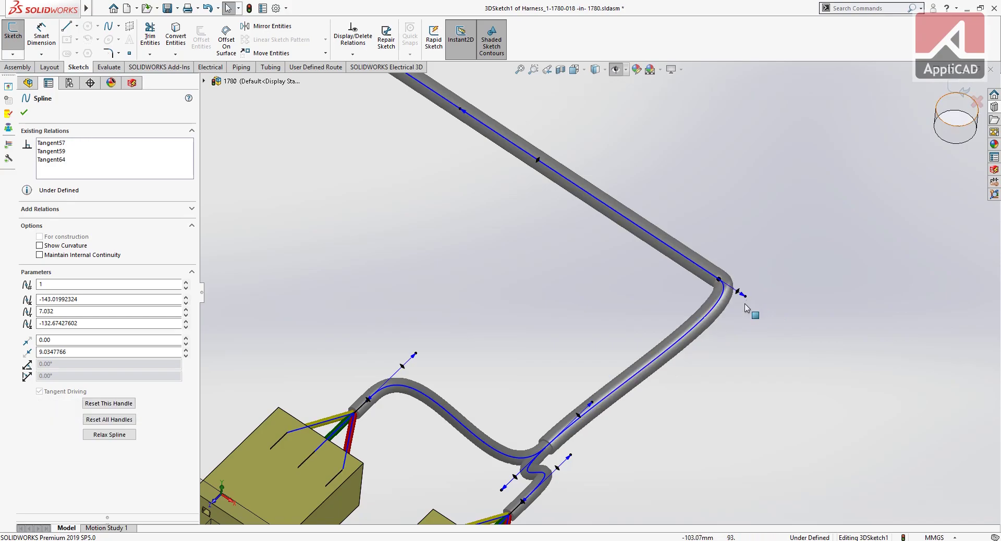
scroll(704, 324, up, 3)
scroll(638, 290, up, 4)
scroll(637, 290, up, 3)
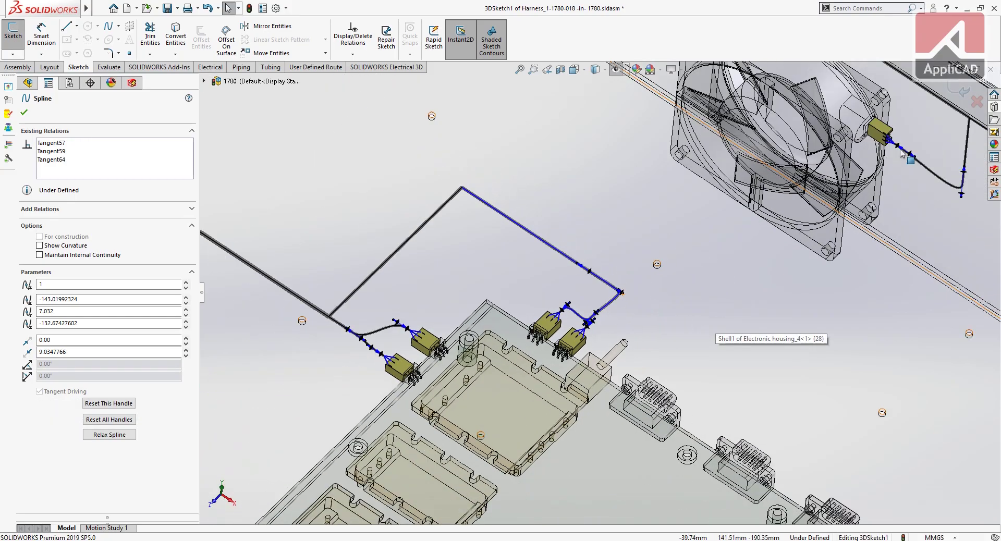
Zoom in and out to inspect the routed cables inside the 1780 enclosure
scroll(452, 243, down, 5)
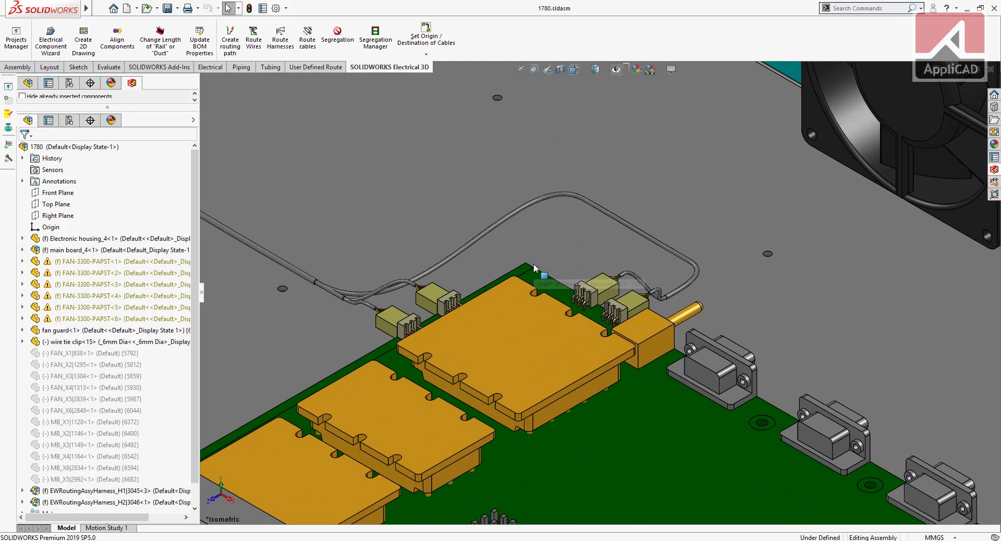
scroll(537, 275, up, 3)
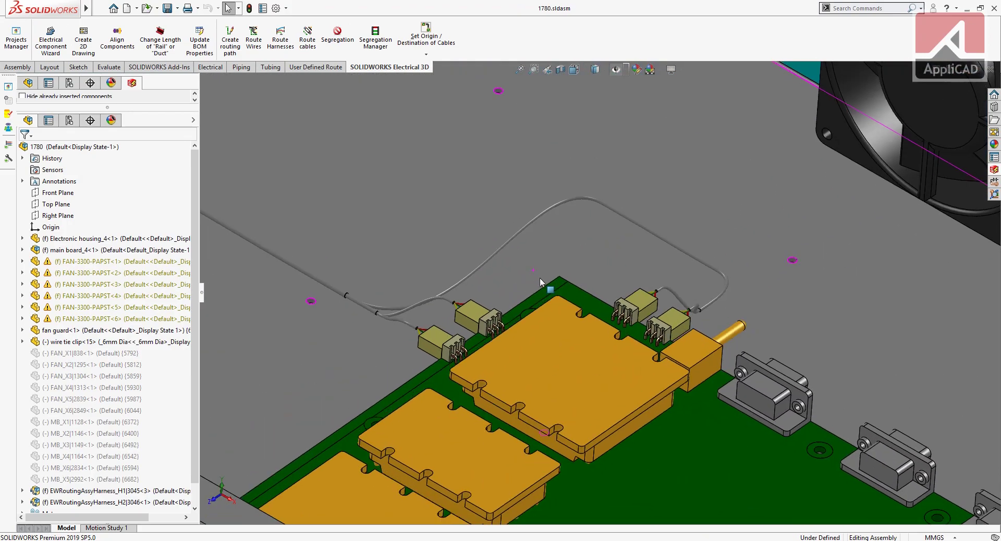
scroll(622, 321, down, 5)
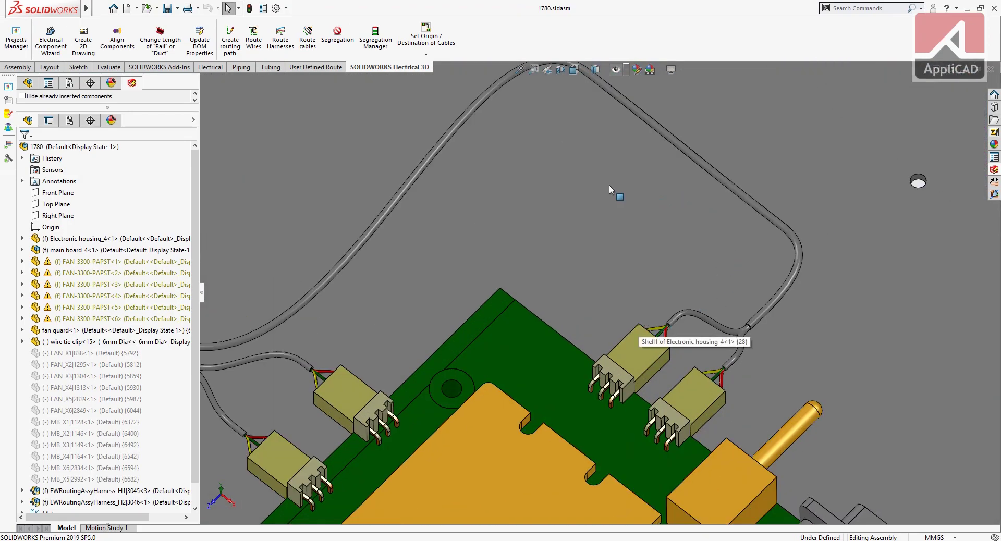
scroll(530, 308, up, 3)
scroll(458, 313, down, 2)
scroll(465, 290, down, 2)
scroll(458, 286, up, 2)
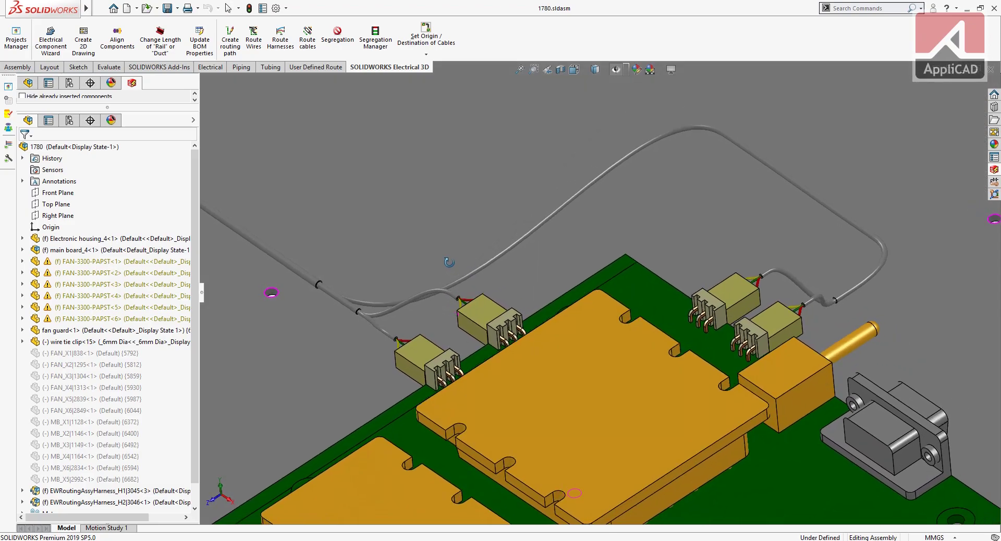
scroll(443, 276, up, 2)
scroll(428, 266, up, 2)
scroll(412, 258, up, 2)
scroll(406, 256, up, 3)
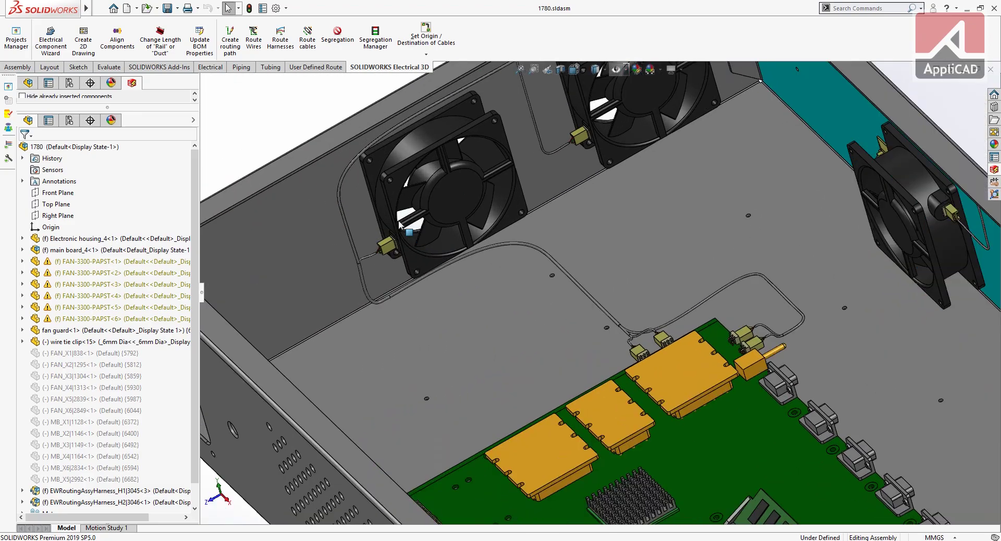
scroll(474, 281, down, 3)
scroll(625, 302, up, 3)
scroll(784, 341, up, 2)
Rotate the enclosure, return to a fitted isometric view, and select EWRoutingAssyHarness_H1 in the tree
middle_drag(784, 341, 836, 377)
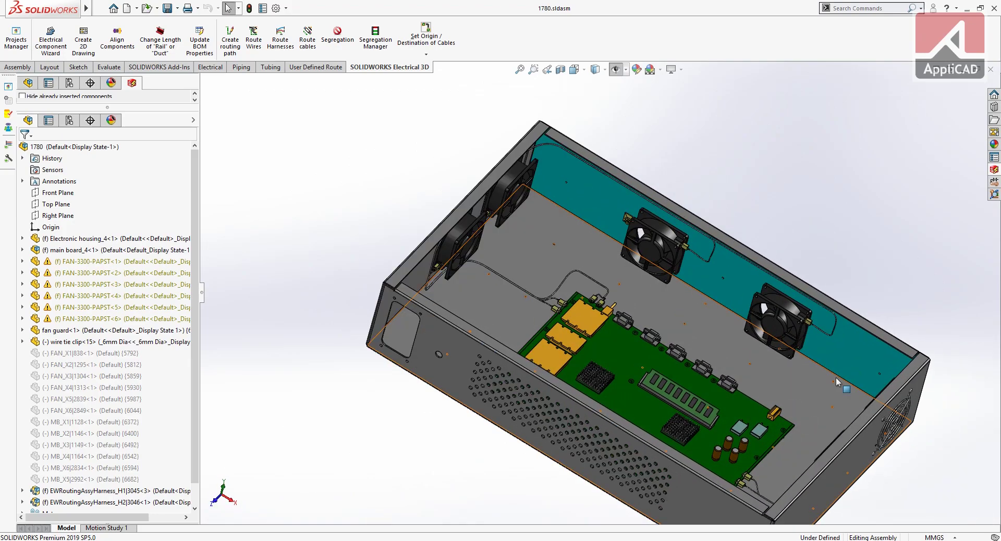
key(ctrl+7)
key(f)
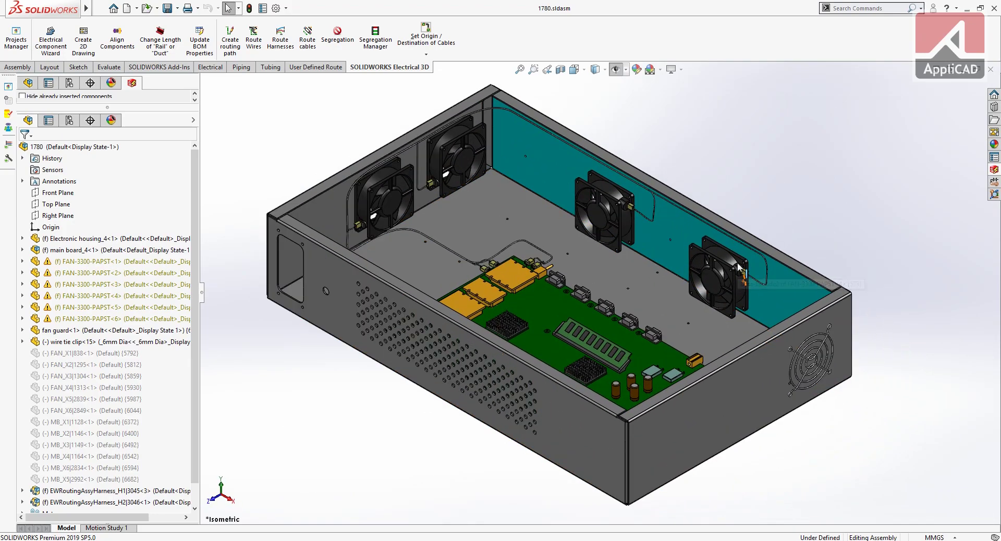
scroll(178, 425, down, 2)
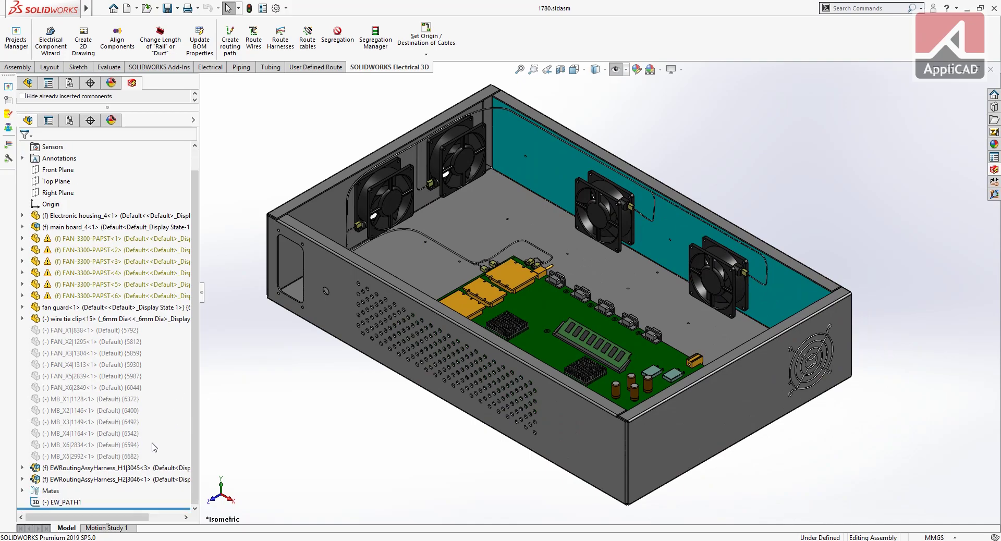
click(127, 470)
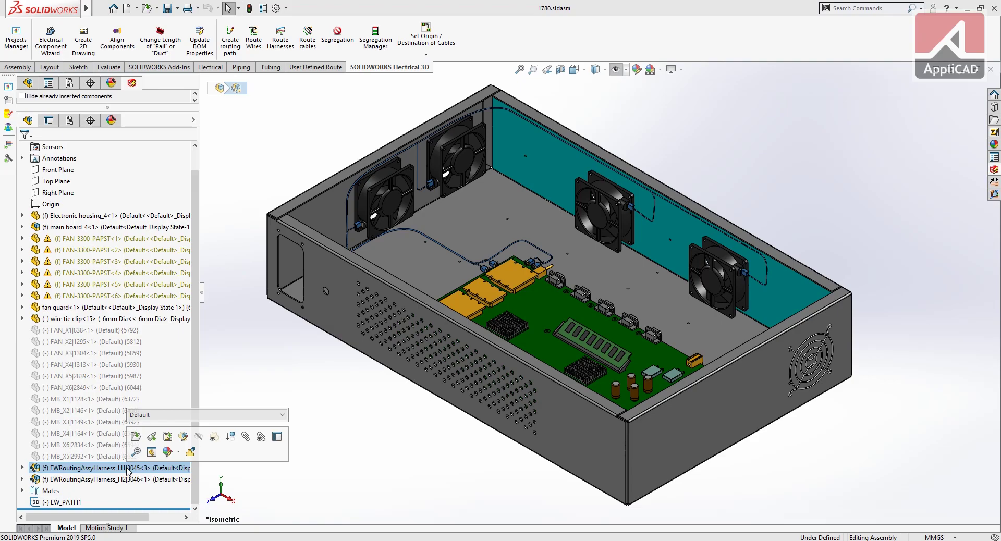
Edit the Harness_3-1780-013 route on its own, orbit it, then snap to isometric view
right_click(128, 471)
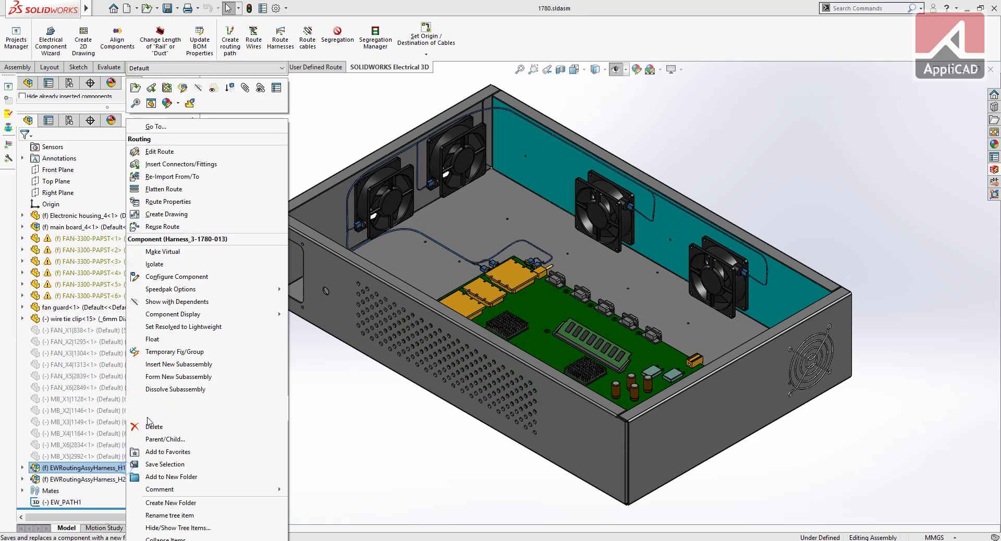
click(136, 87)
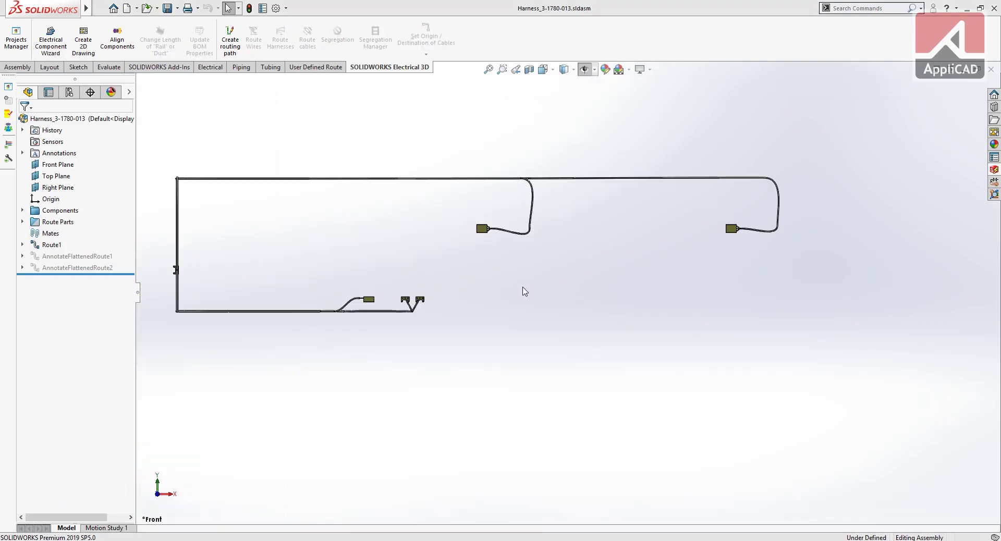
middle_drag(570, 270, 514, 369)
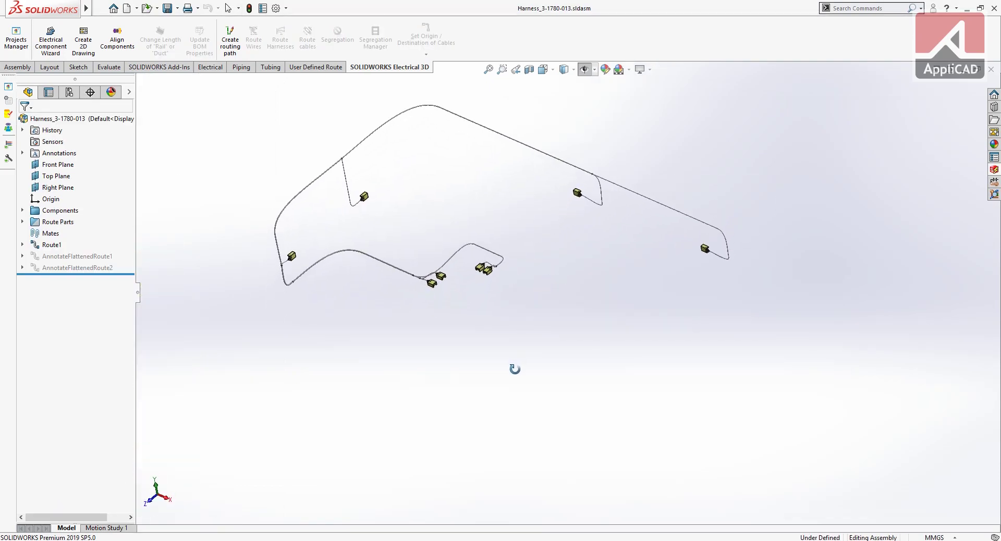
key(ctrl+7)
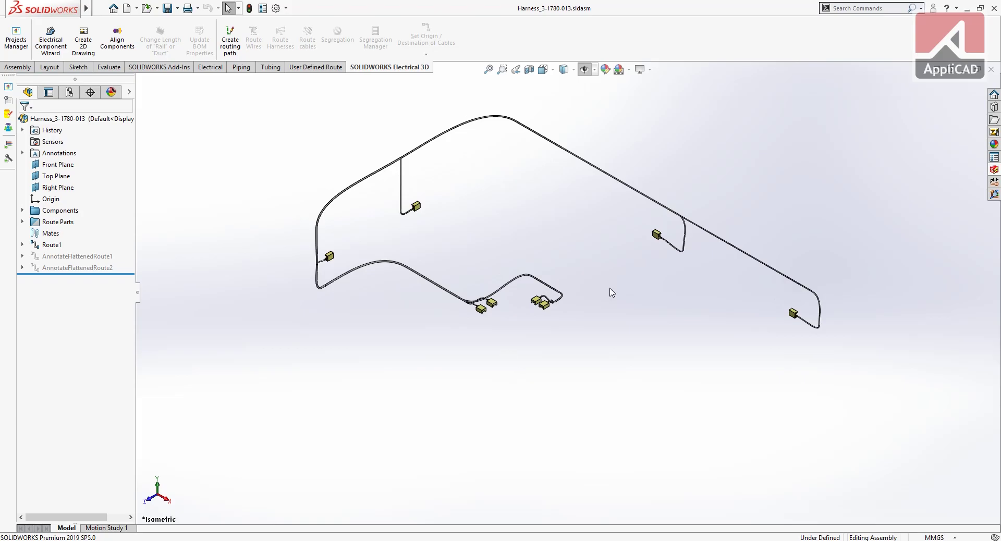
scroll(629, 251, down, 3)
scroll(505, 233, up, 2)
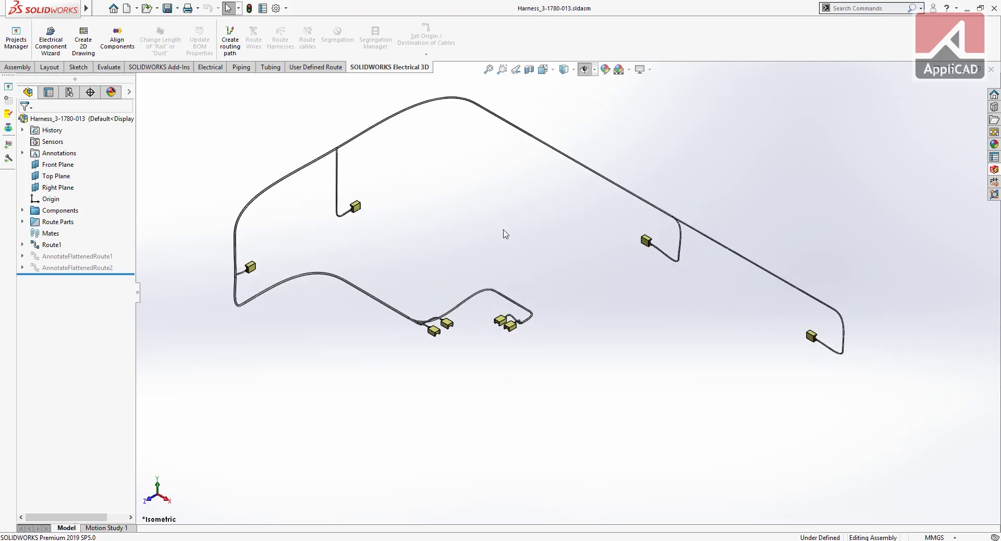
scroll(501, 232, up, 1)
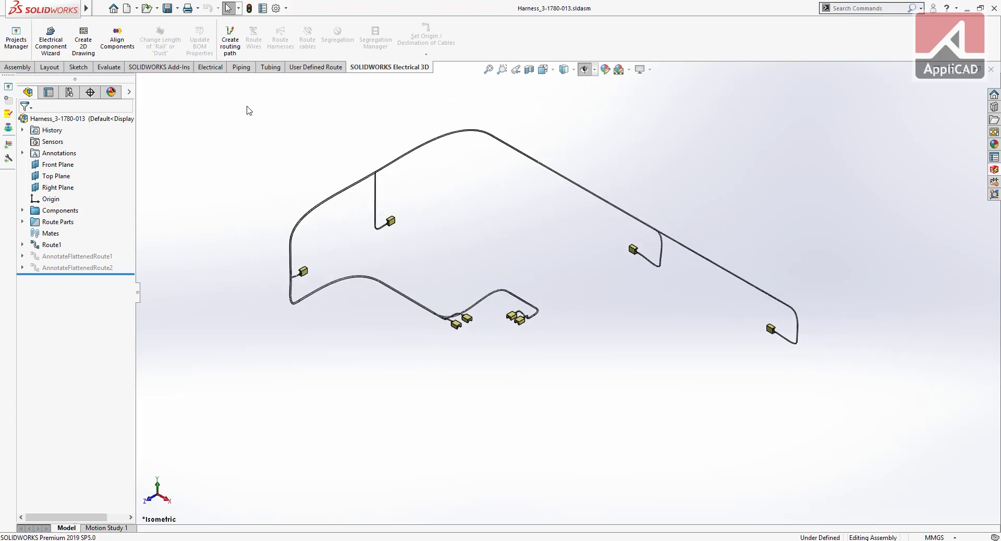
click(207, 71)
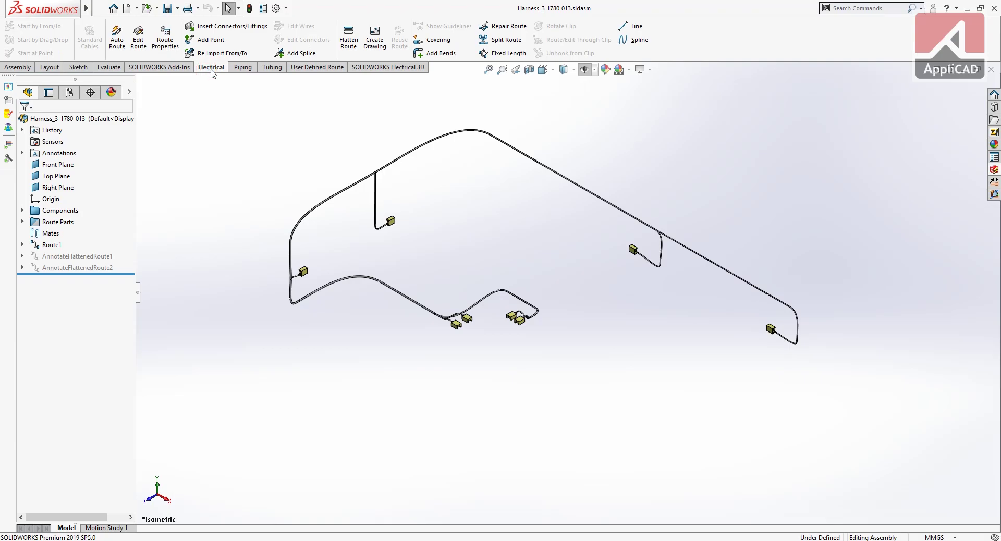
Flatten Harness_3-1780-013 with Flatten Type Annotation and zoom over the flattened connector layout
click(348, 38)
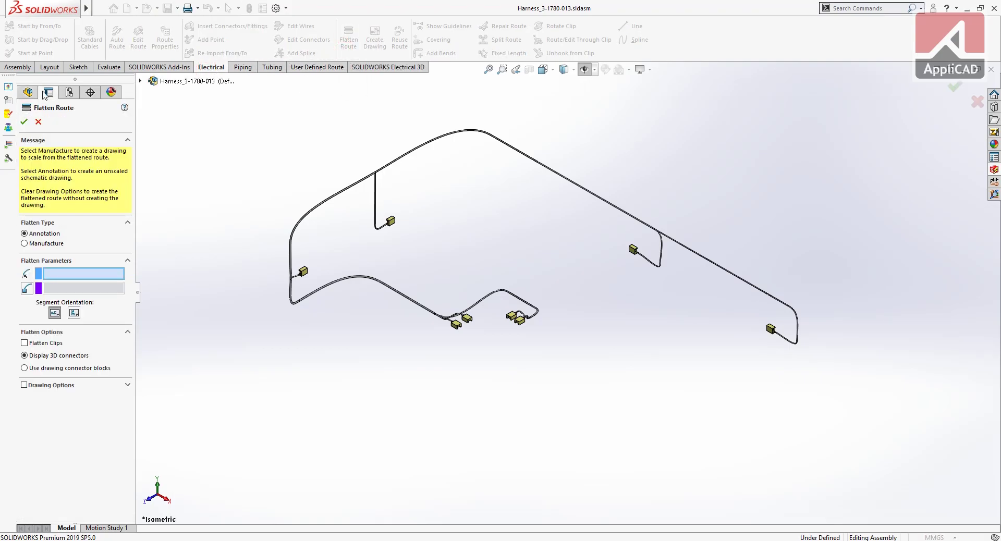
click(23, 122)
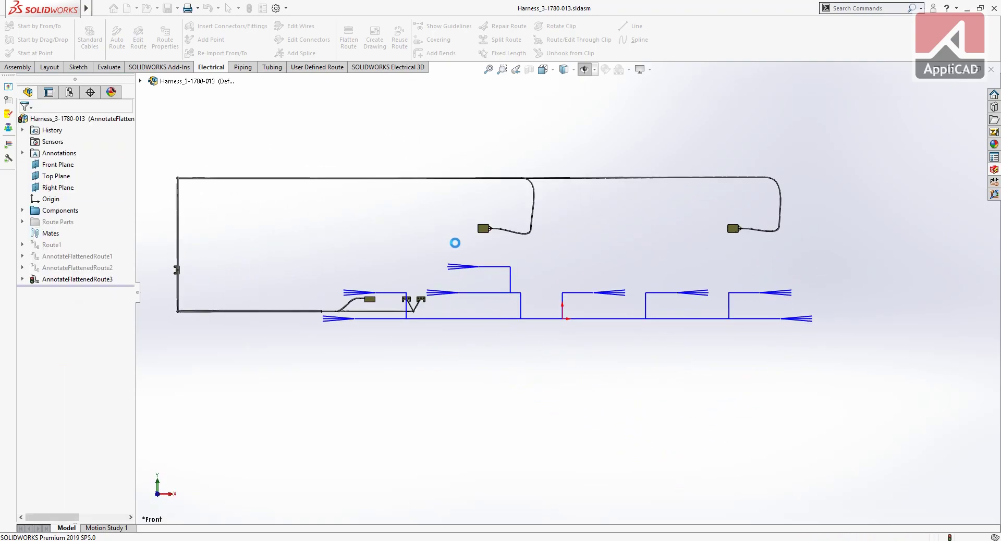
scroll(542, 310, down, 1)
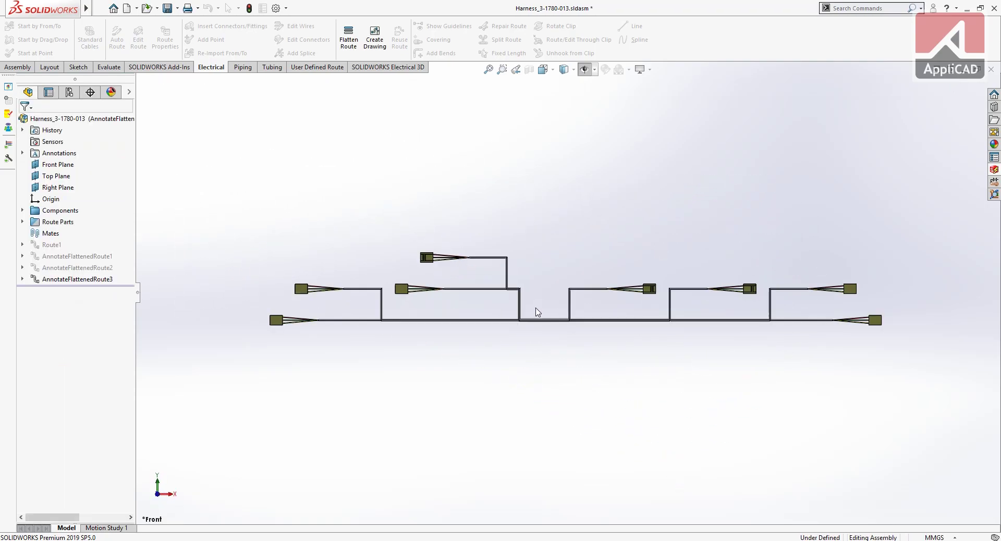
scroll(451, 300, down, 3)
scroll(449, 297, down, 1)
scroll(455, 295, up, 2)
scroll(787, 337, up, 2)
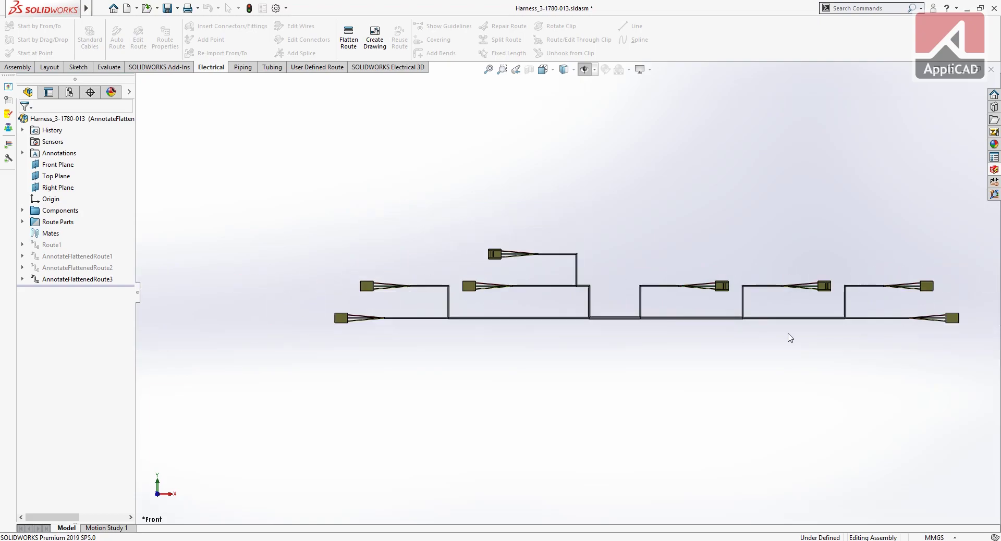
scroll(826, 335, down, 2)
scroll(770, 312, up, 2)
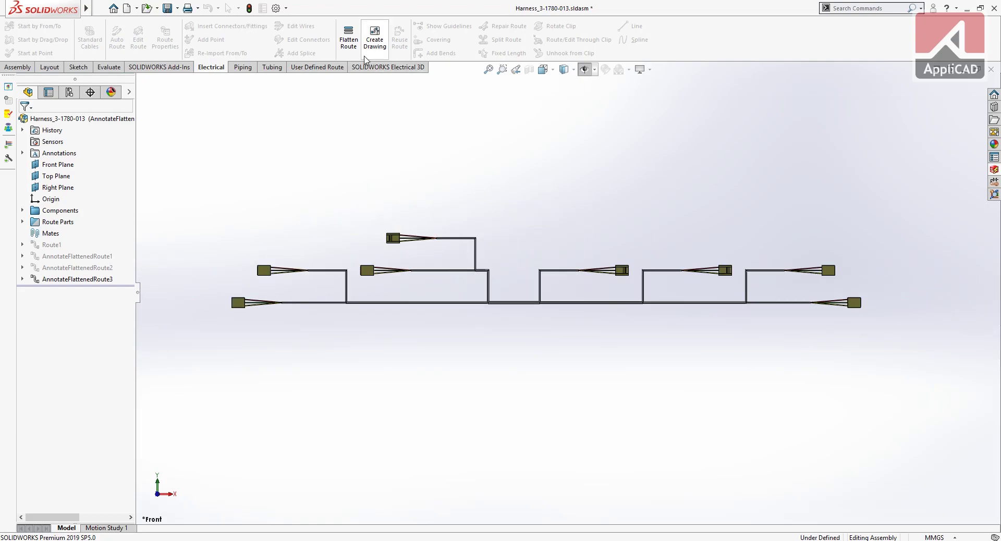
Create harness drawing 3124 with Electrical BOM, cut list, connector tables and an added wire-length field
click(369, 52)
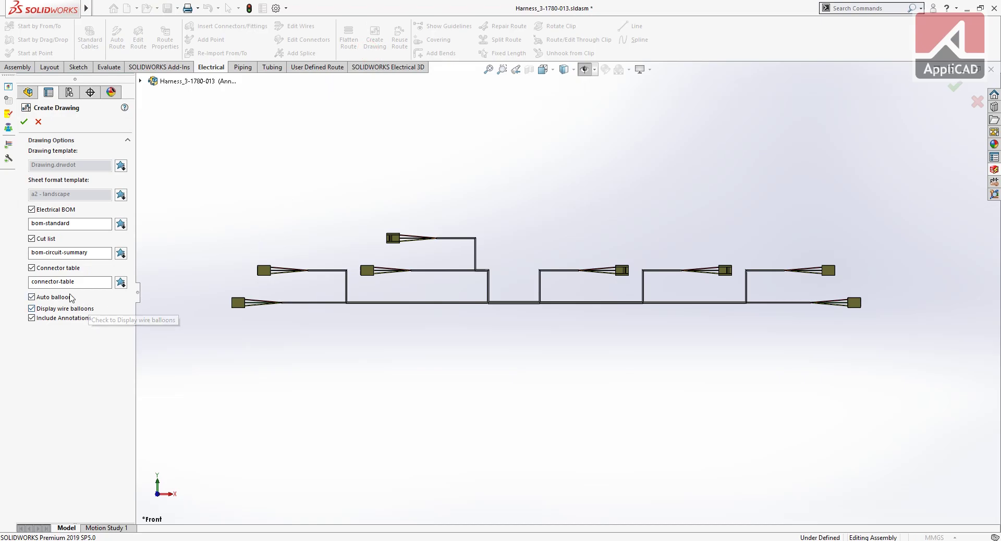
click(24, 121)
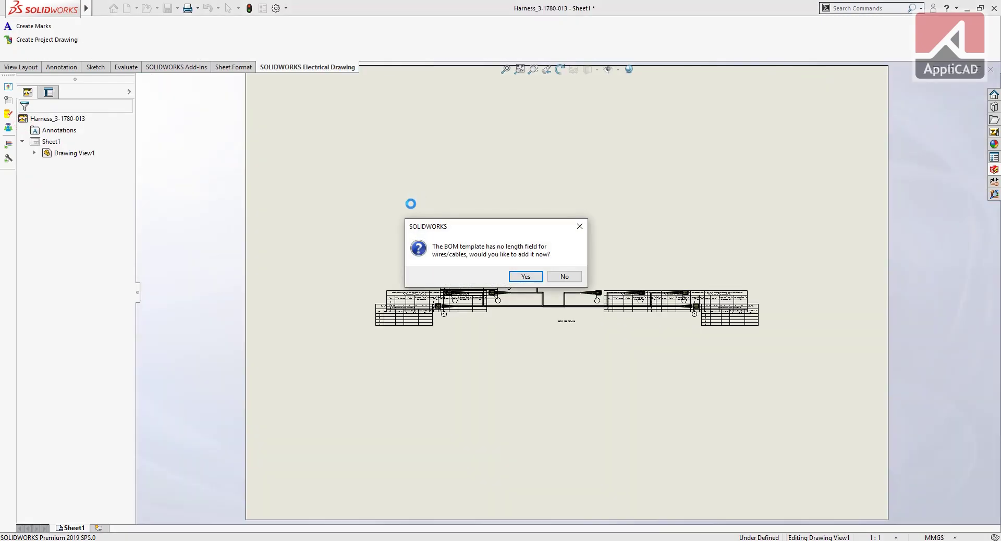
click(519, 277)
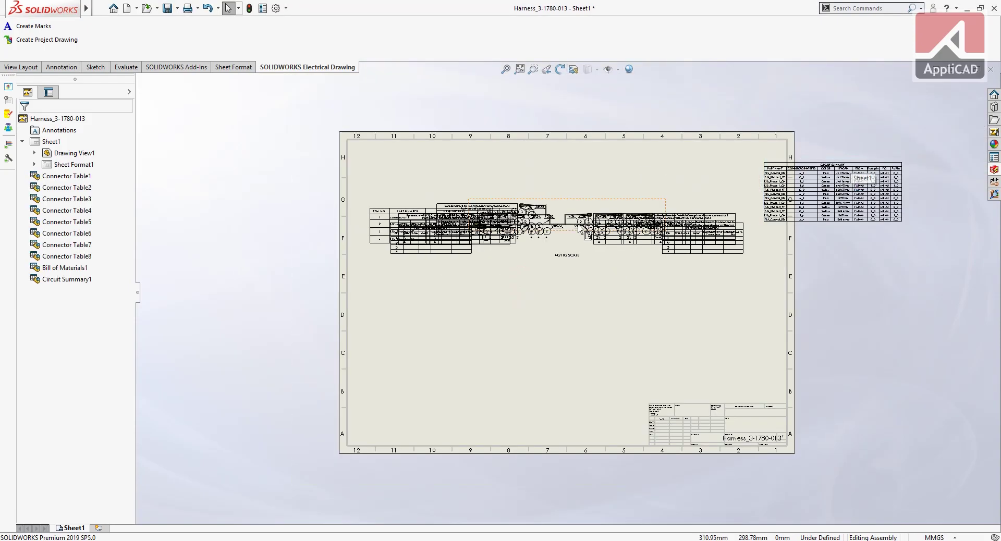
scroll(578, 243, down, 2)
scroll(578, 242, down, 2)
scroll(578, 242, down, 1)
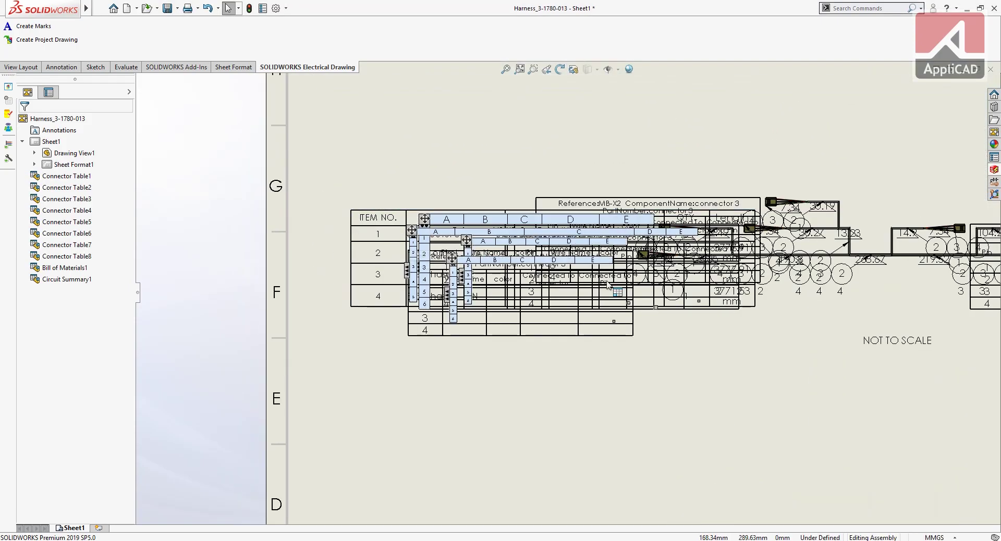
scroll(827, 343, up, 5)
scroll(803, 337, up, 1)
scroll(709, 324, down, 1)
scroll(701, 322, down, 1)
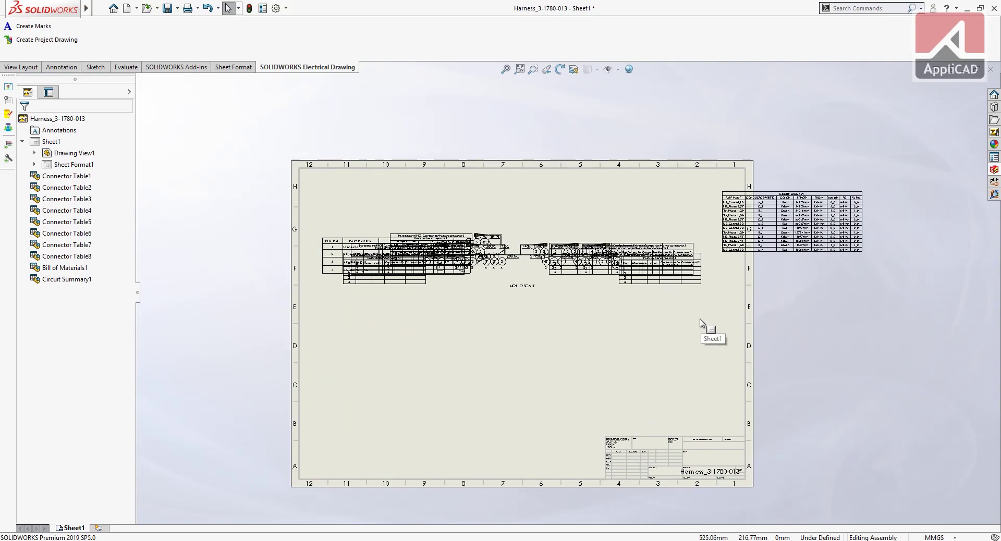
scroll(518, 252, down, 2)
Zoom around drawing 3124 and select its Circuit Summary table
scroll(521, 209, down, 1)
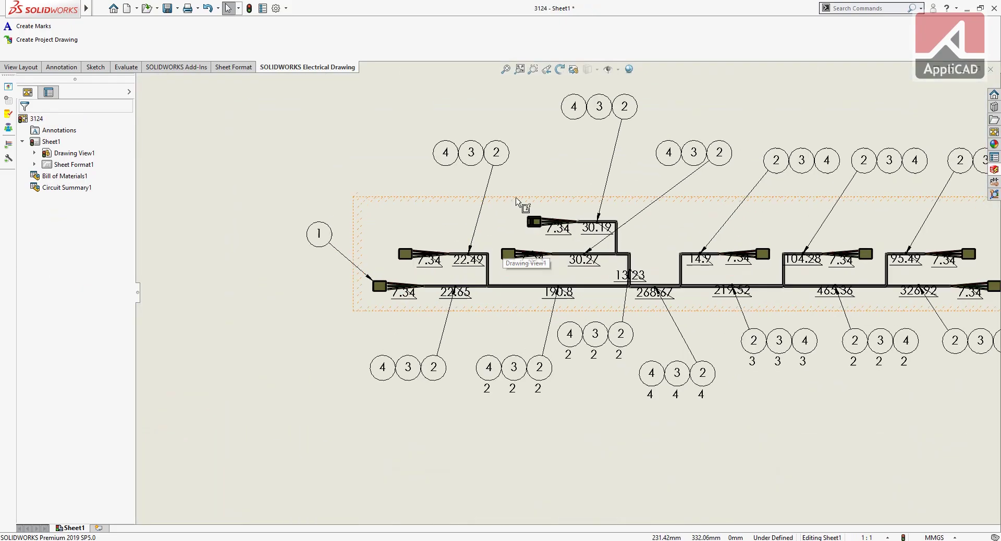
scroll(513, 198, down, 1)
scroll(516, 200, down, 1)
scroll(600, 313, up, 4)
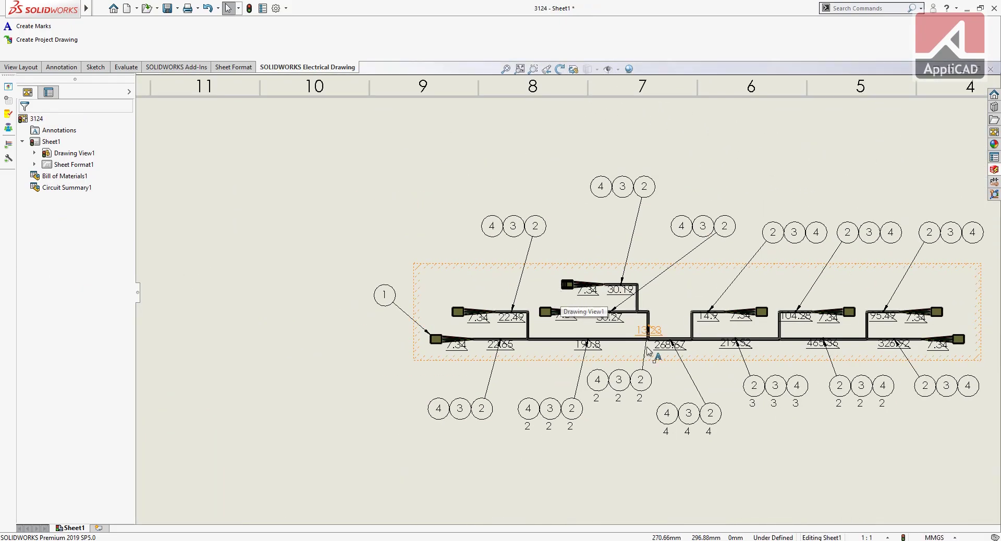
scroll(675, 357, down, 1)
scroll(667, 352, up, 2)
scroll(573, 365, up, 2)
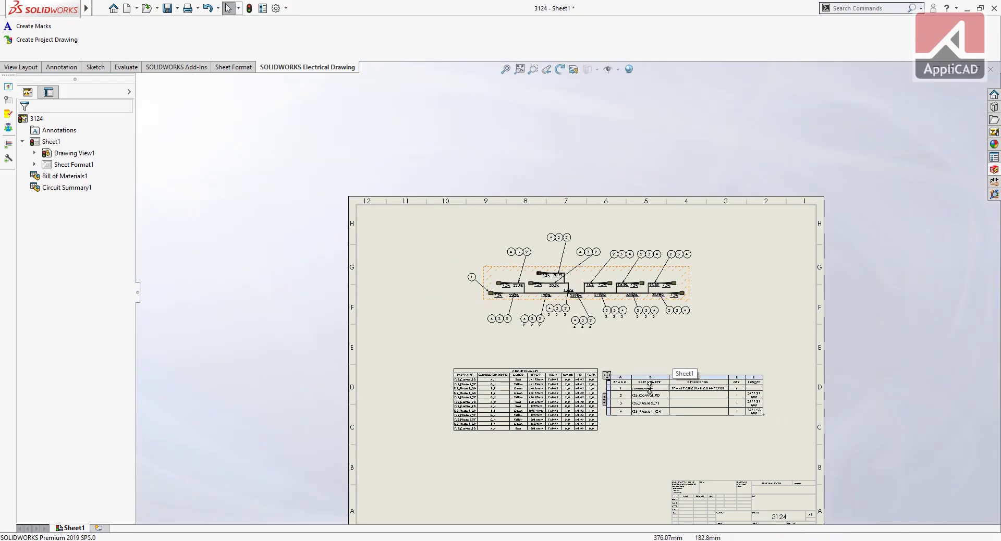
scroll(524, 375, down, 1)
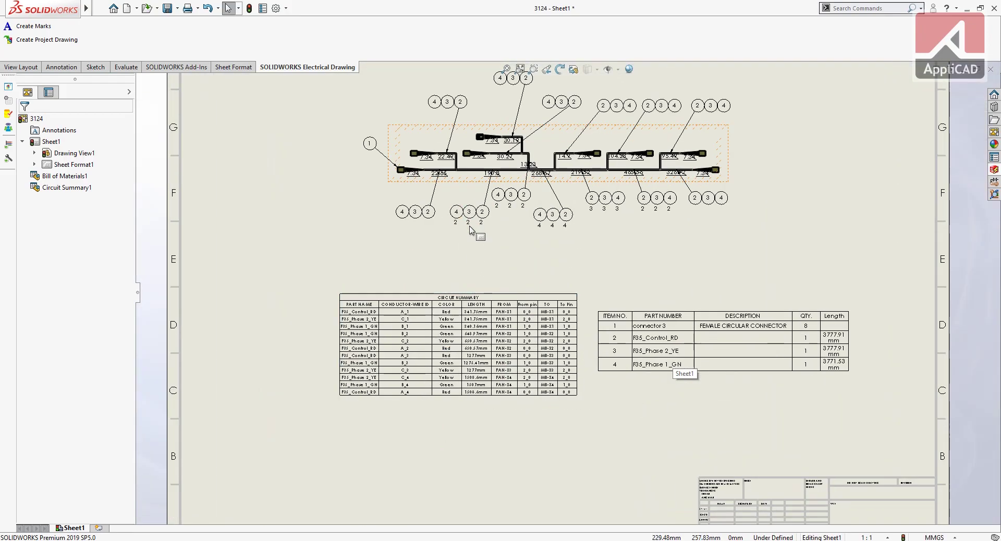
click(459, 347)
scroll(515, 354, down, 2)
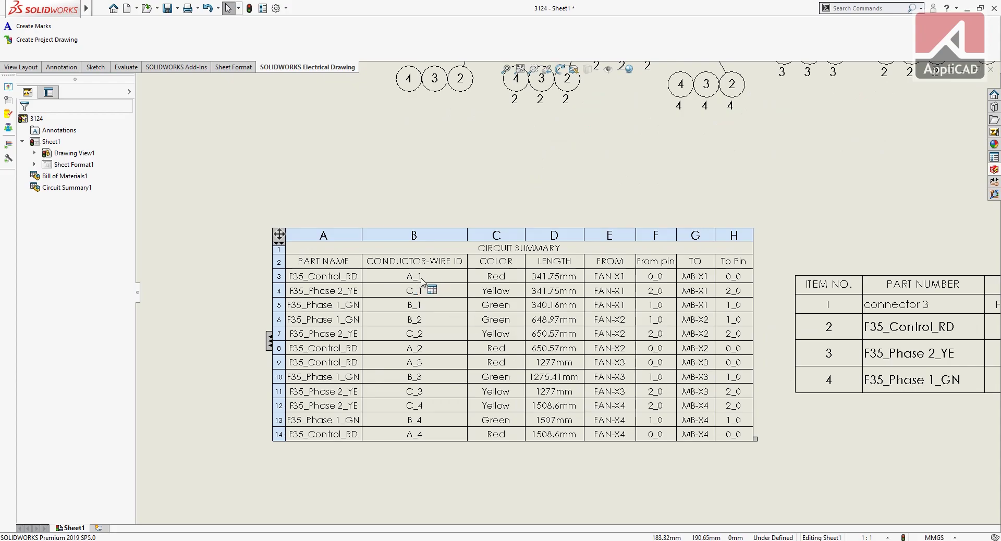
scroll(588, 283, up, 2)
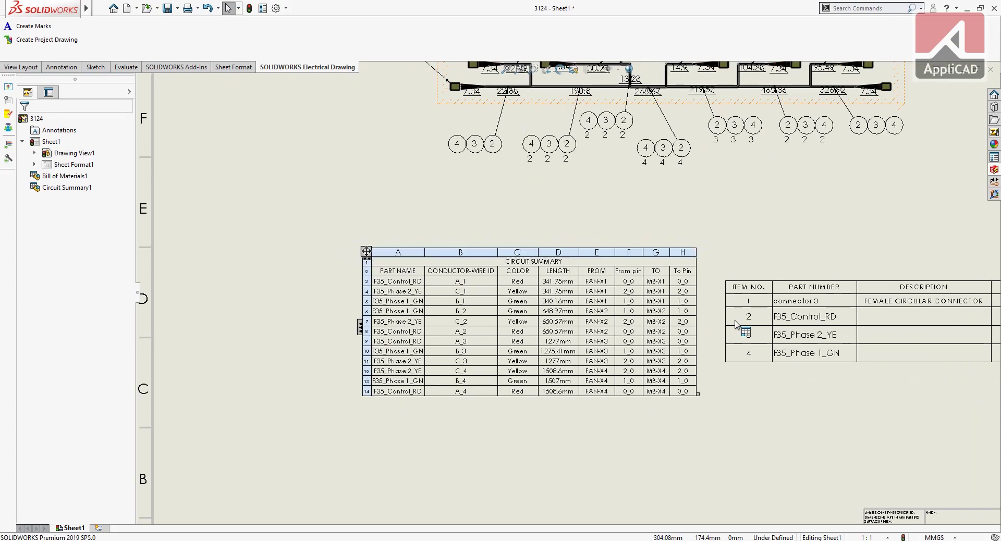
Select and deselect the BOM table, then switch back to SOLIDWORKS Electrical's 03 - Electrical scheme
click(766, 329)
key(Escape)
scroll(772, 202, up, 2)
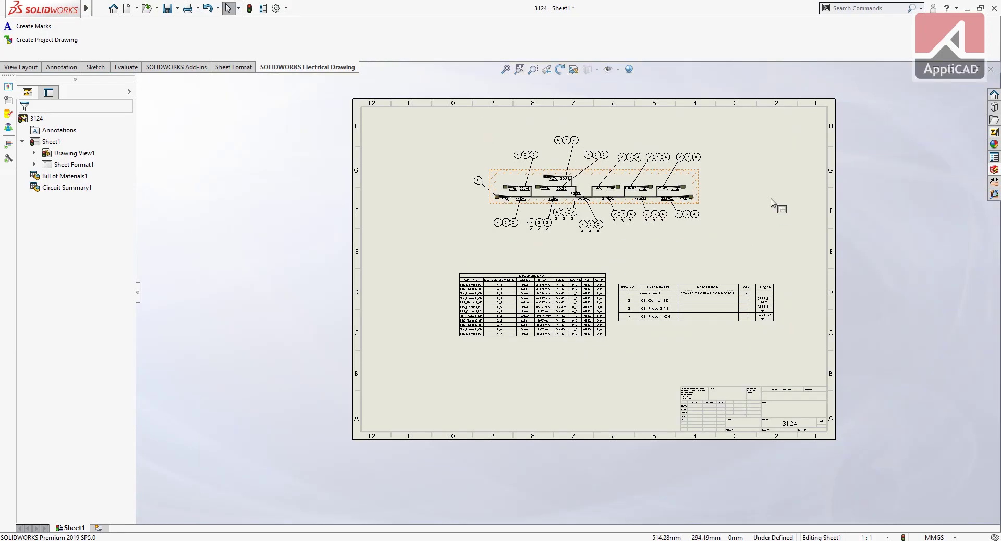
scroll(665, 177, down, 2)
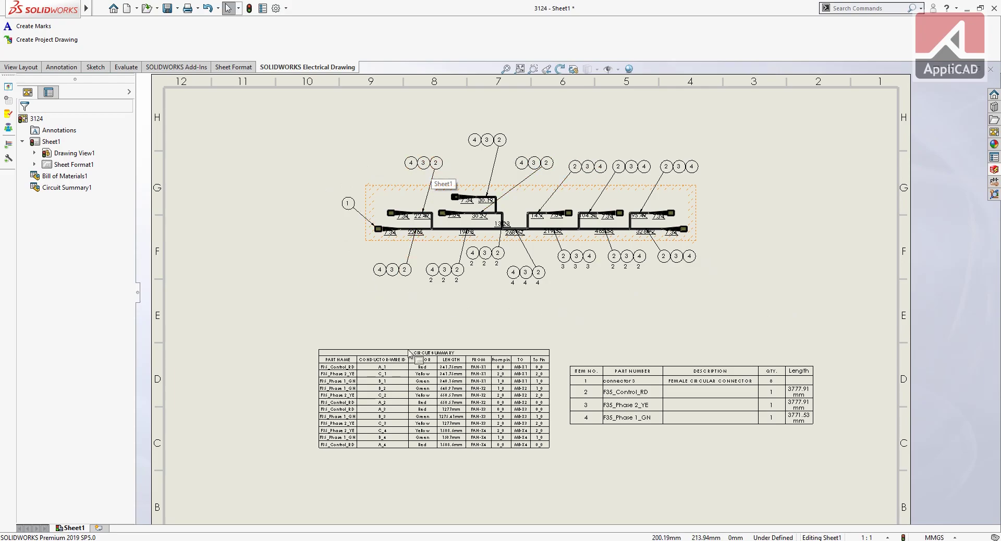
key(alt+Tab)
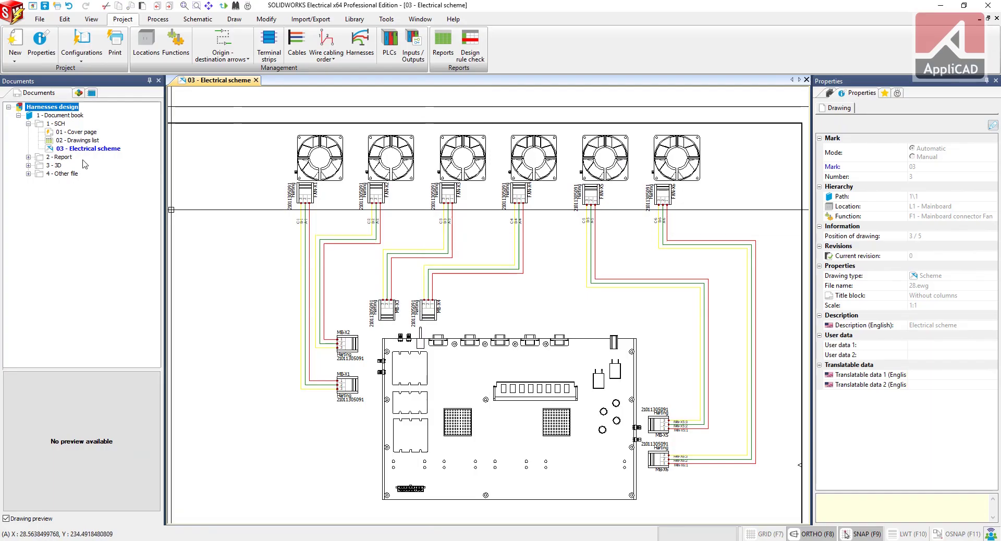
Open the 04 - Bill Of Materials grouped by manufacturer report and pan to its Quantity column showing 12
click(28, 157)
double_click(76, 166)
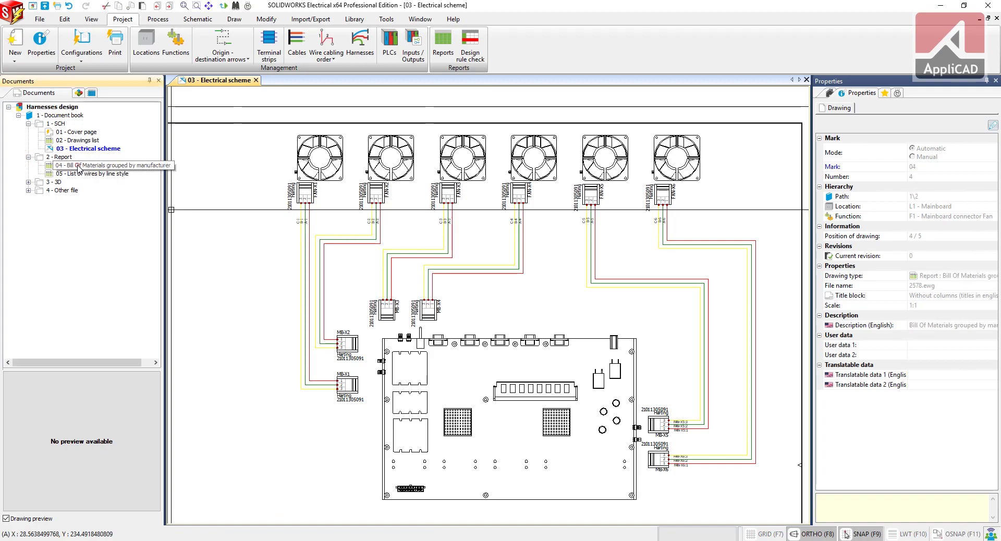
scroll(581, 281, down, 3)
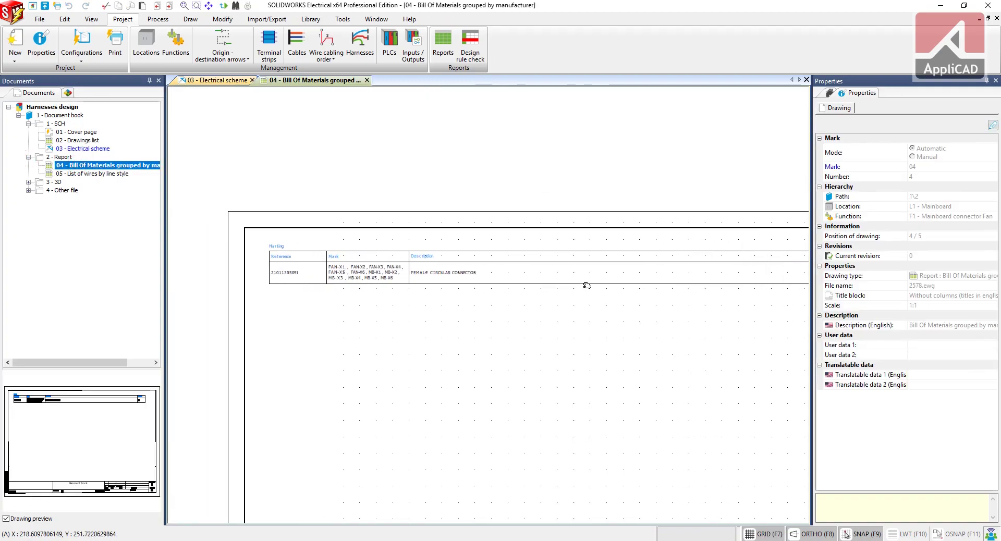
scroll(330, 280, up, 5)
scroll(318, 278, up, 1)
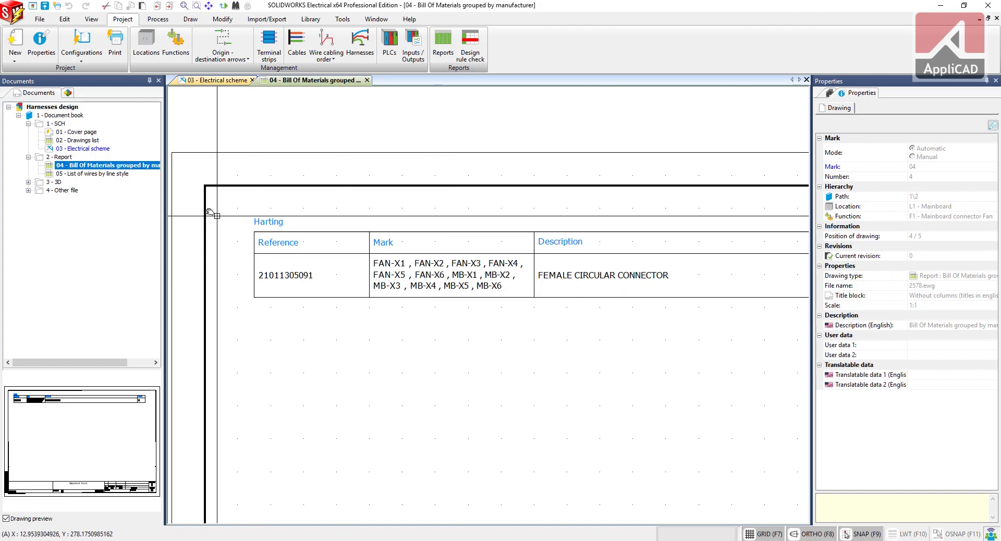
middle_drag(573, 292, 279, 298)
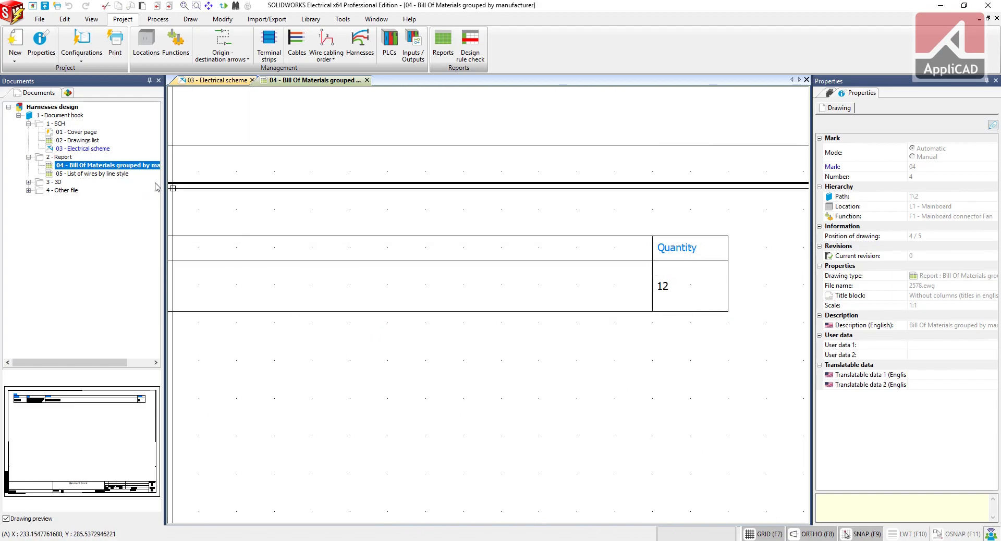
click(126, 174)
Open the 05 - List of wires by line style report and zoom to the F35-GN wire lengths
double_click(126, 174)
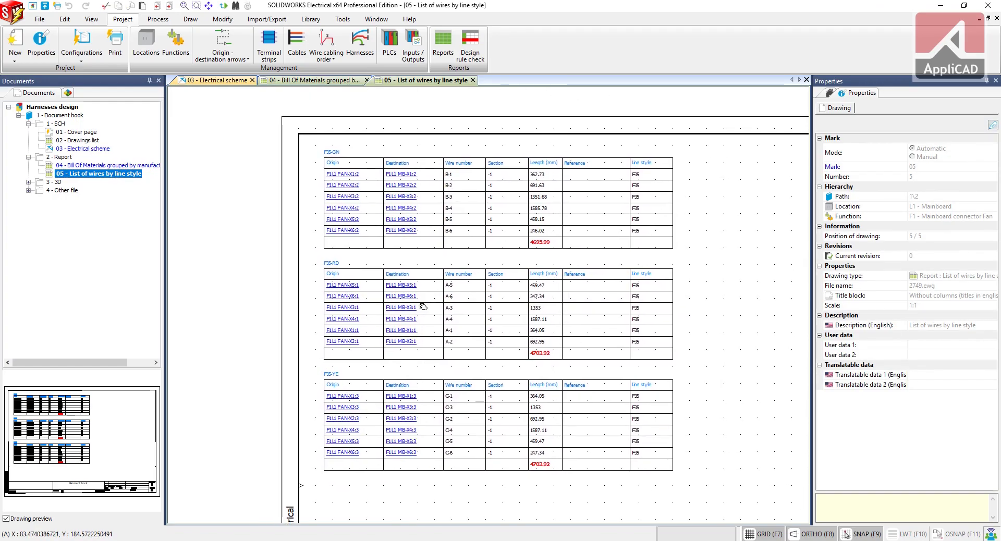
scroll(449, 294, up, 1)
scroll(449, 294, down, 1)
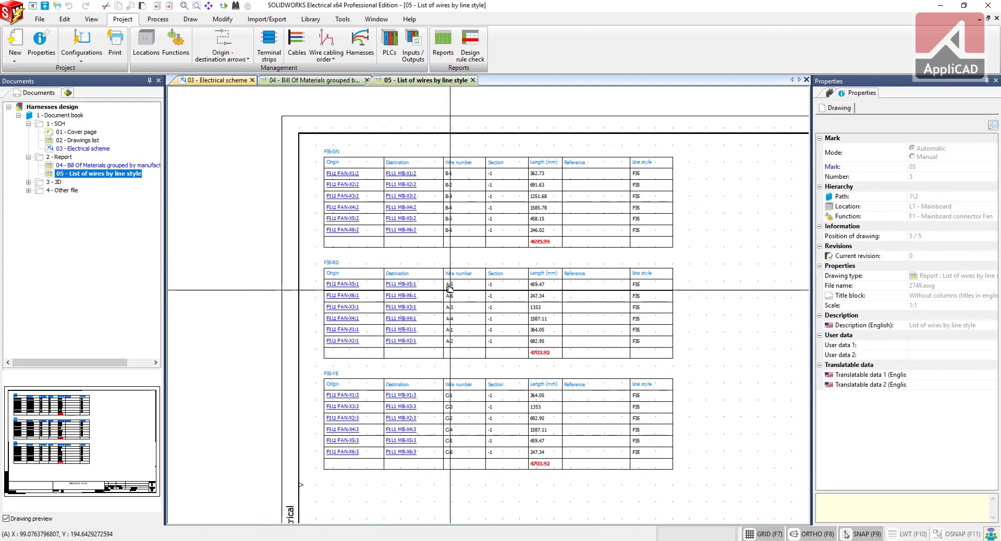
scroll(396, 281, up, 1)
scroll(365, 274, up, 1)
scroll(348, 271, up, 1)
scroll(344, 263, up, 1)
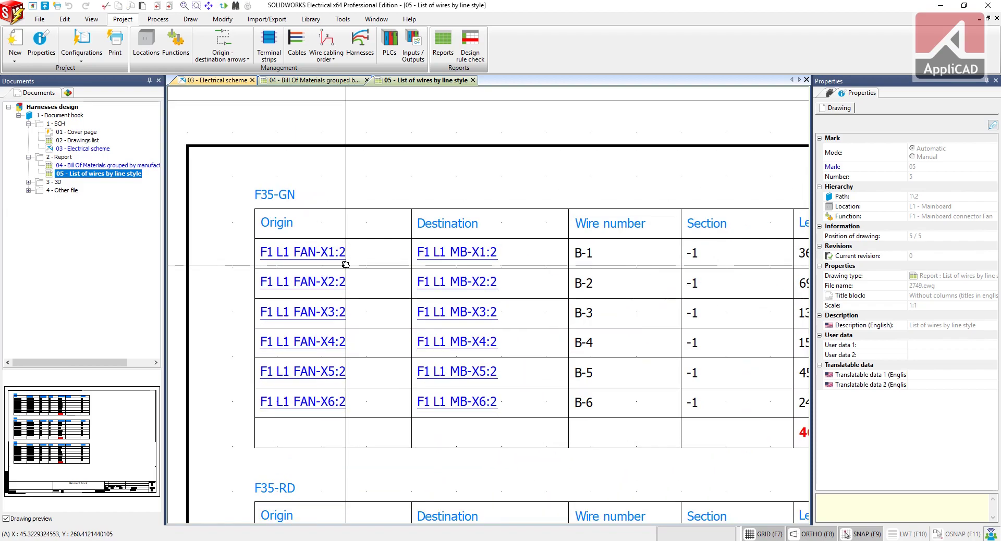
scroll(328, 235, up, 1)
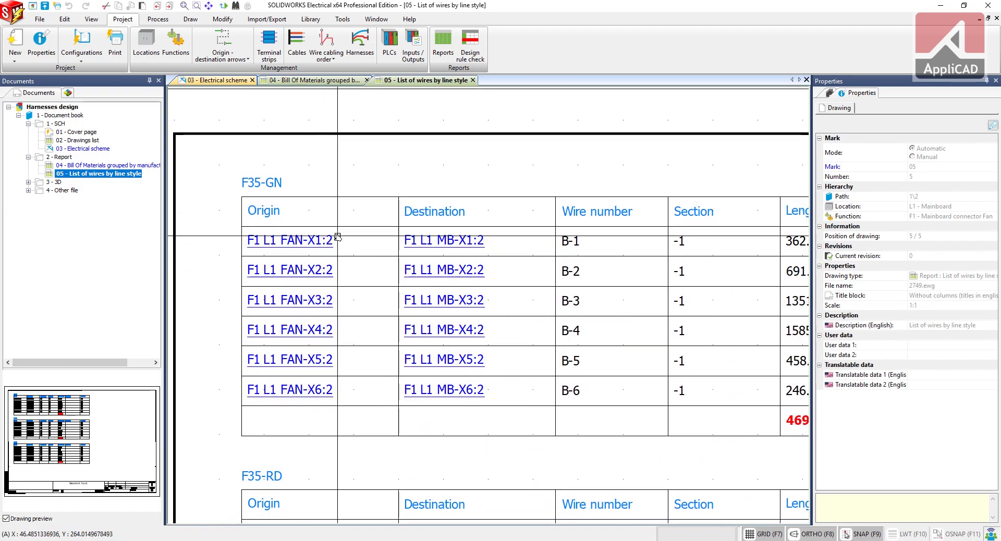
scroll(321, 219, up, 1)
scroll(333, 252, up, 1)
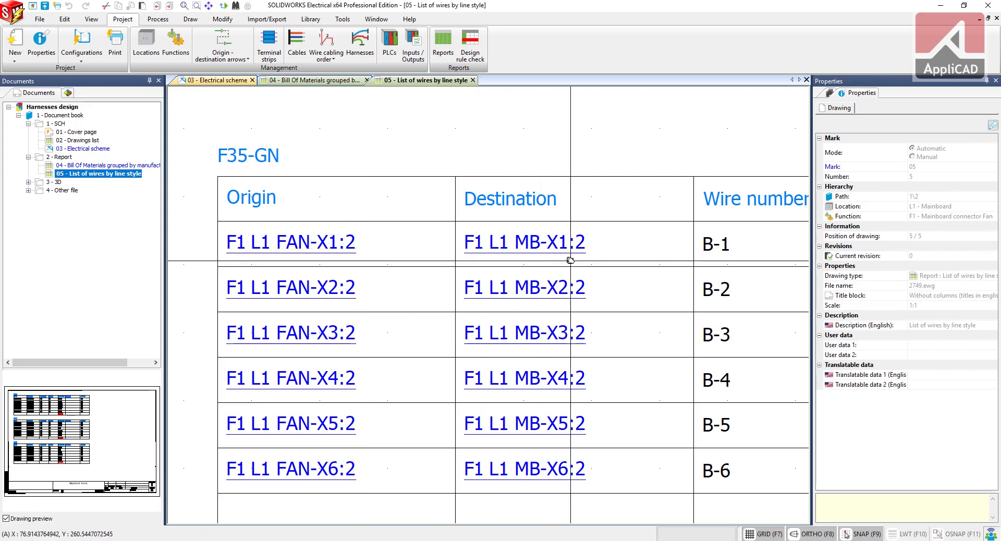
mouse_move(571, 260)
middle_down()
mouse_move(456, 257)
mouse_move(472, 263)
middle_up()
scroll(542, 267, down, 1)
scroll(456, 257, up, 1)
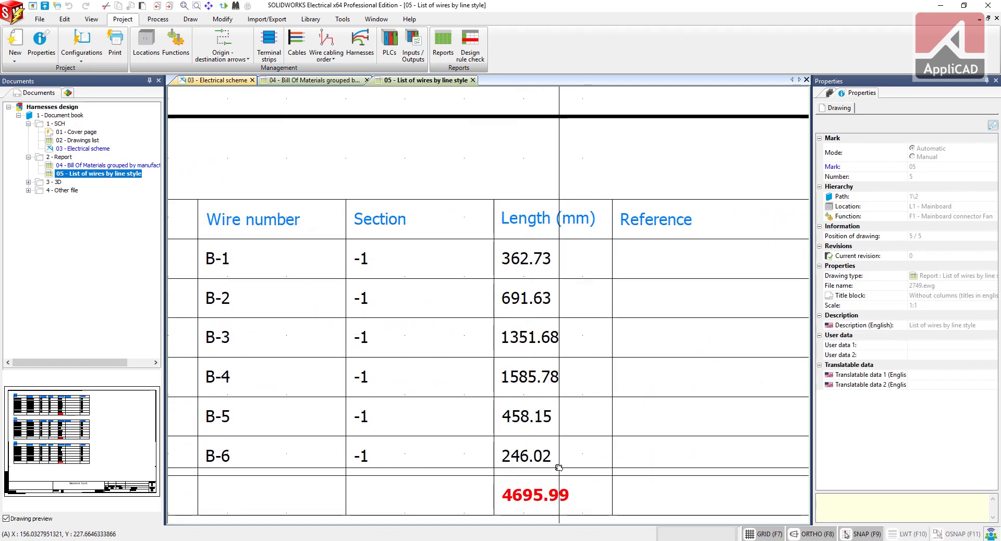
Scroll through the F35-RD and F35-YE wire tables to check 3D lengths and totals
scroll(558, 468, down, 1)
scroll(577, 454, up, 2)
scroll(521, 471, down, 2)
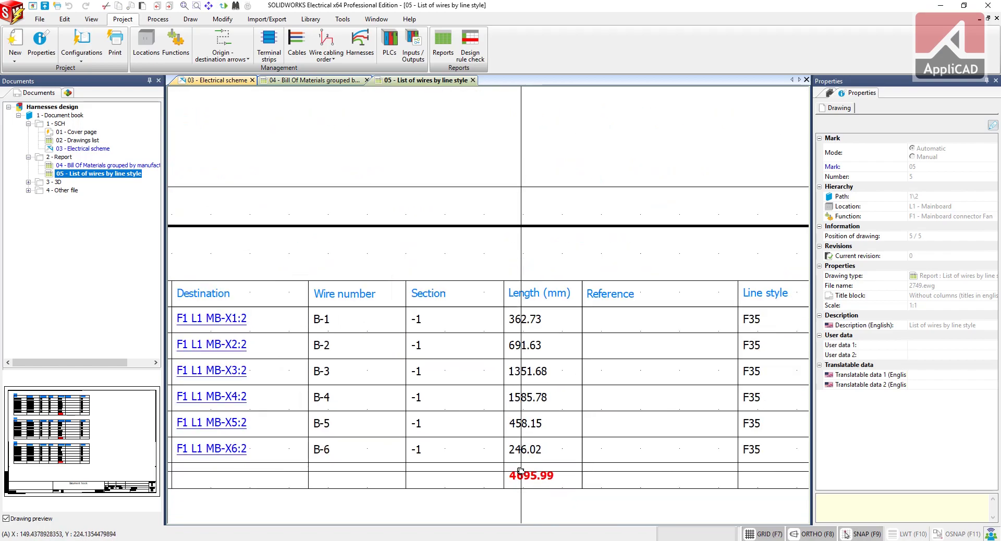
scroll(521, 470, down, 1)
scroll(519, 417, down, 1)
scroll(513, 286, down, 1)
scroll(493, 277, down, 1)
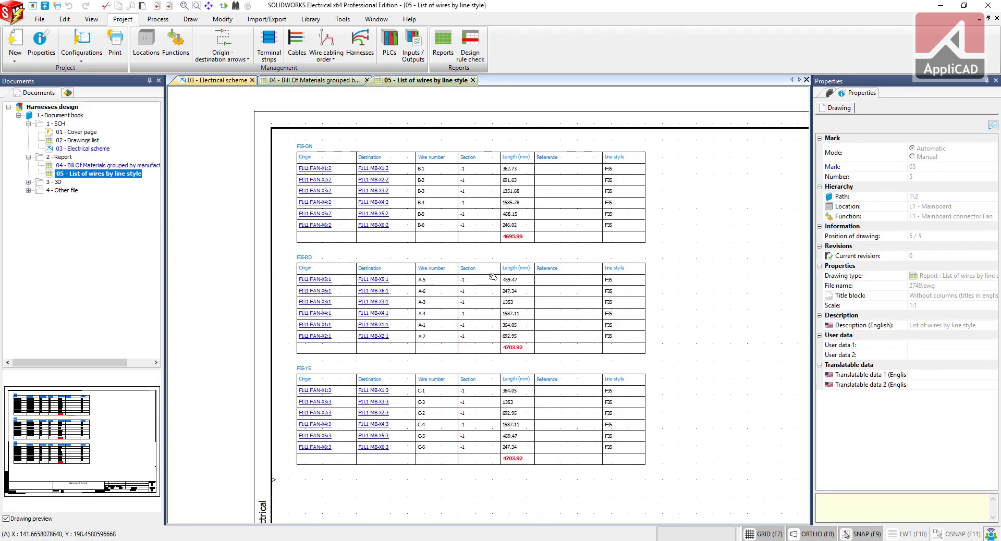
scroll(493, 277, down, 1)
scroll(484, 268, down, 1)
scroll(459, 260, down, 1)
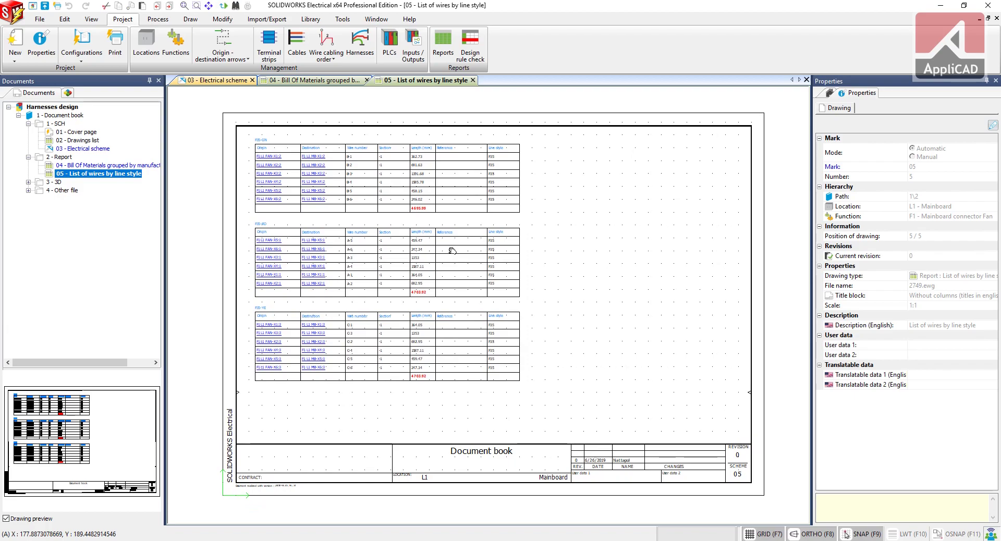
scroll(452, 251, down, 1)
scroll(464, 253, up, 1)
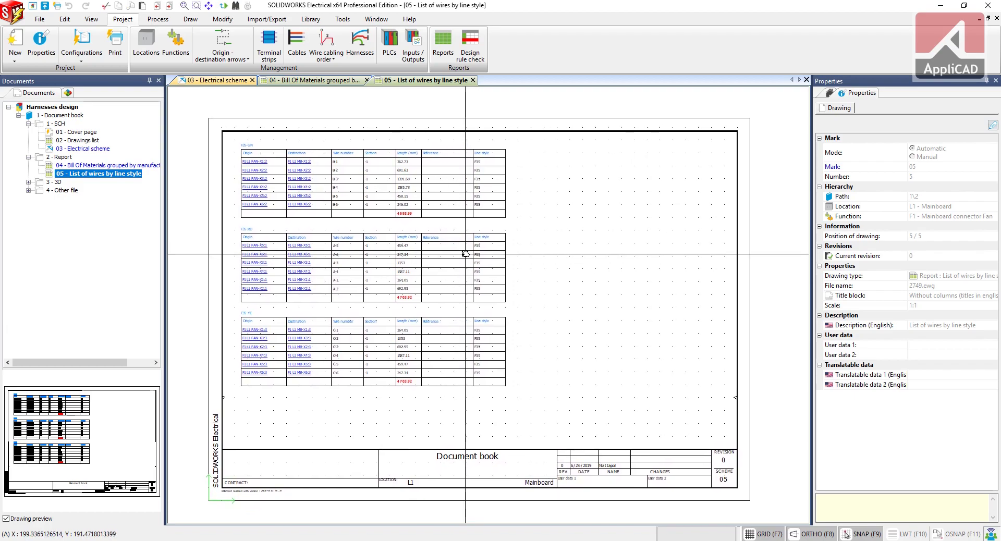